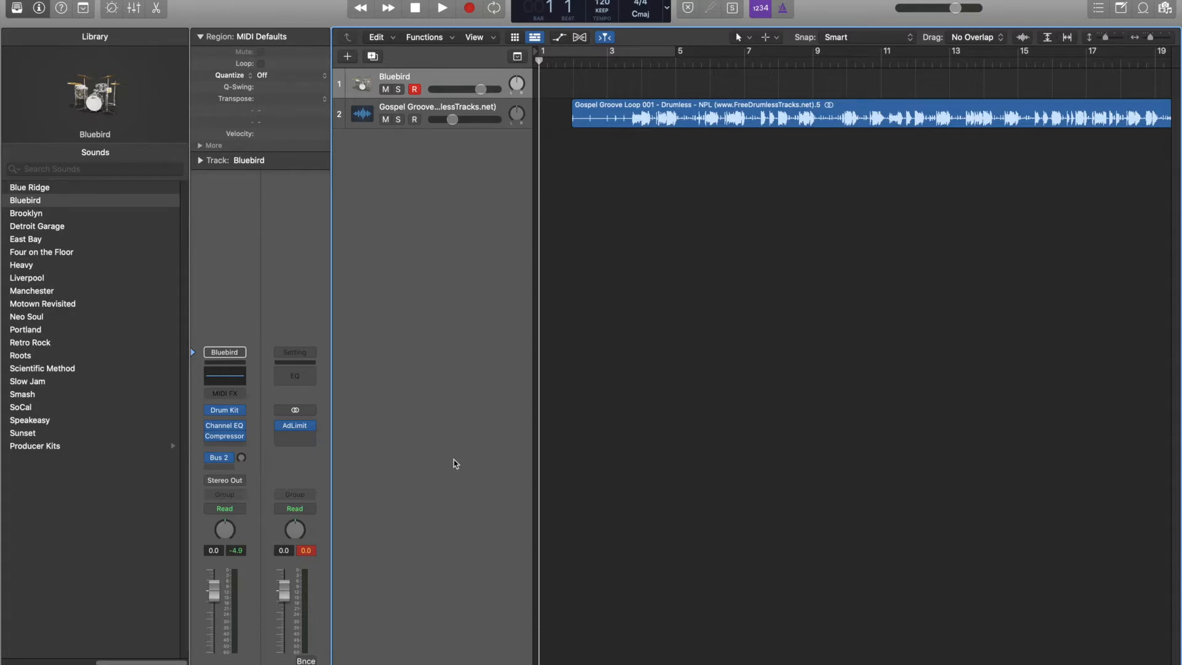
Try recording a MIDI drum take on the Bluebird track over the Gospel Groove loop, and discard it
{"action": "left_click", "coordinate": [414, 89]}
{"action": "left_click", "coordinate": [415, 90]}
{"action": "key", "text": "r"}
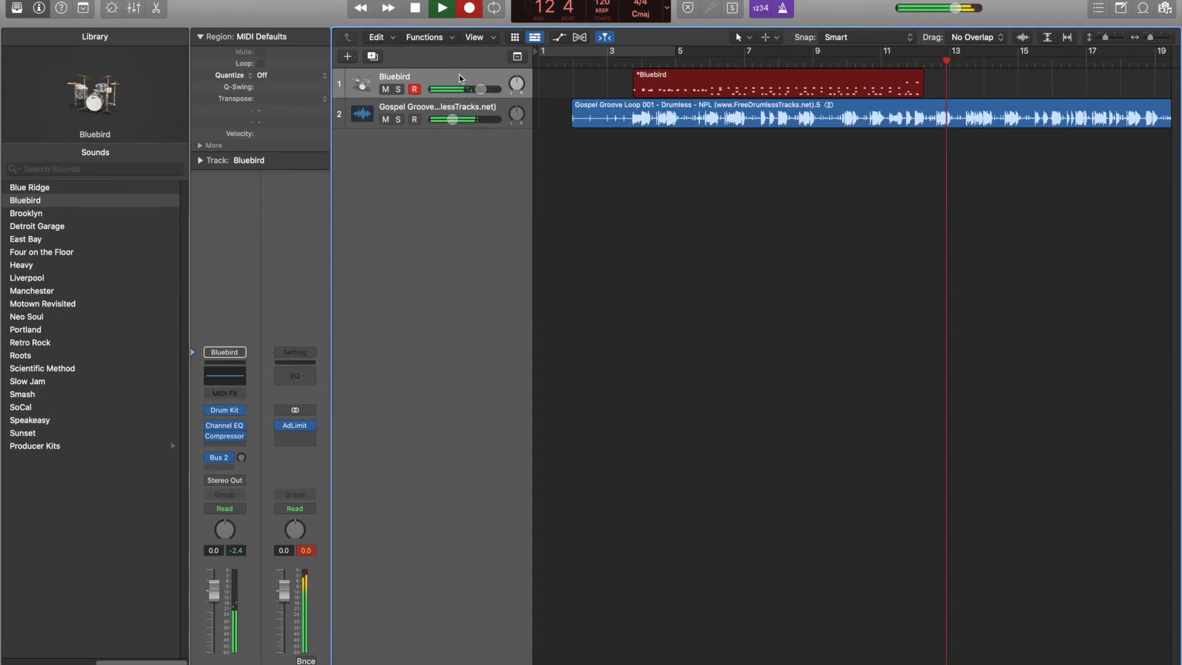
{"action": "key", "text": "space"}
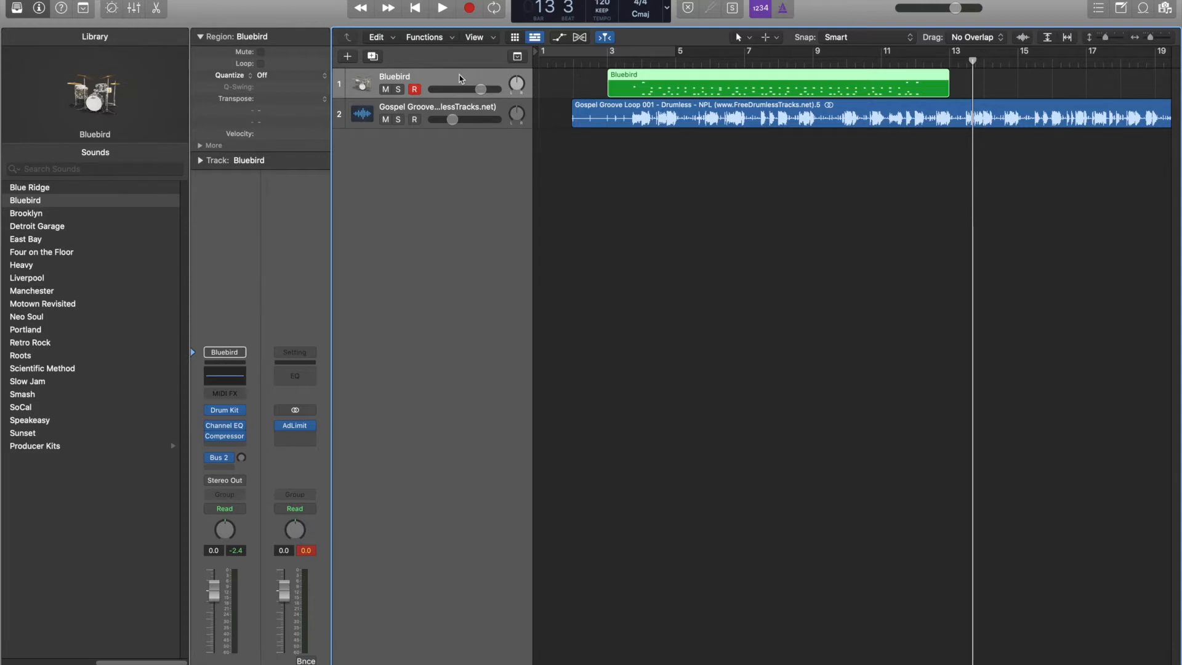
{"action": "key", "text": "Delete"}
{"action": "key", "text": "Return"}
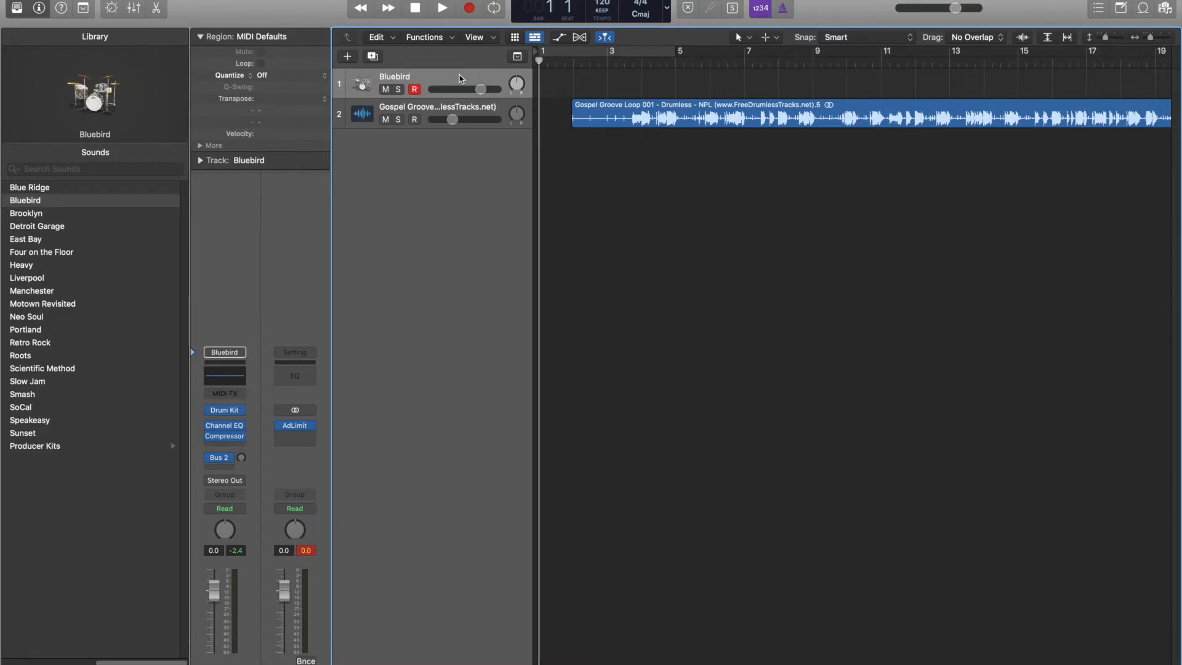
Record a new MIDI drum take on the Bluebird track from the start of the song to about bar 13
{"action": "key", "text": "r"}
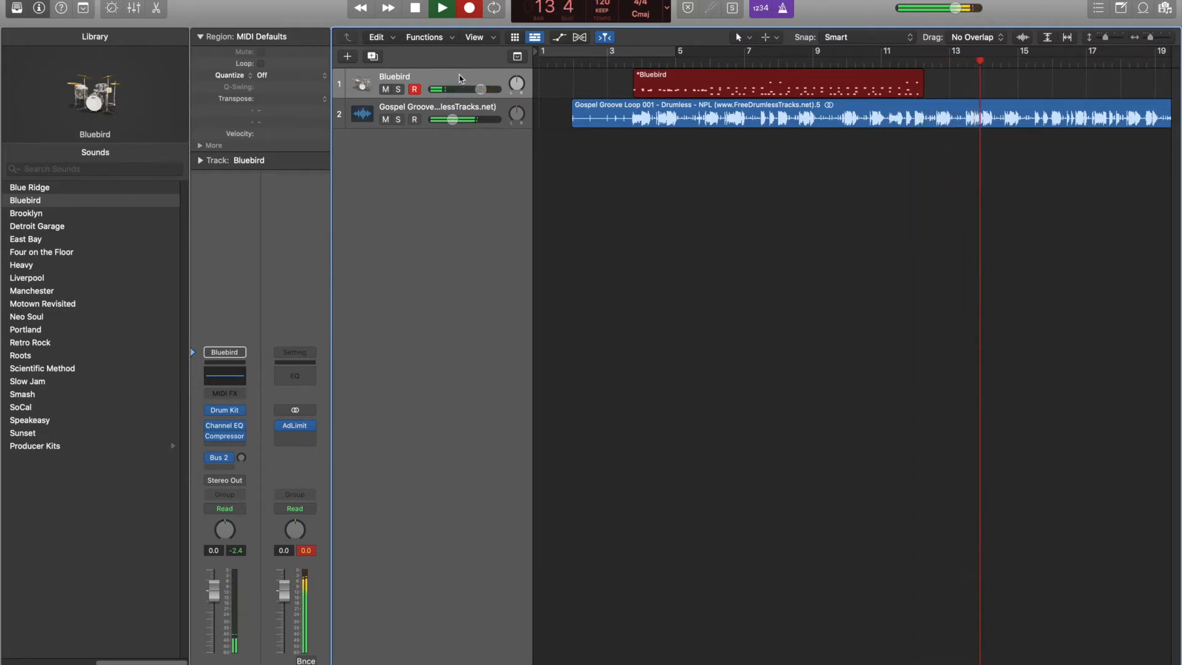
{"action": "key", "text": "space"}
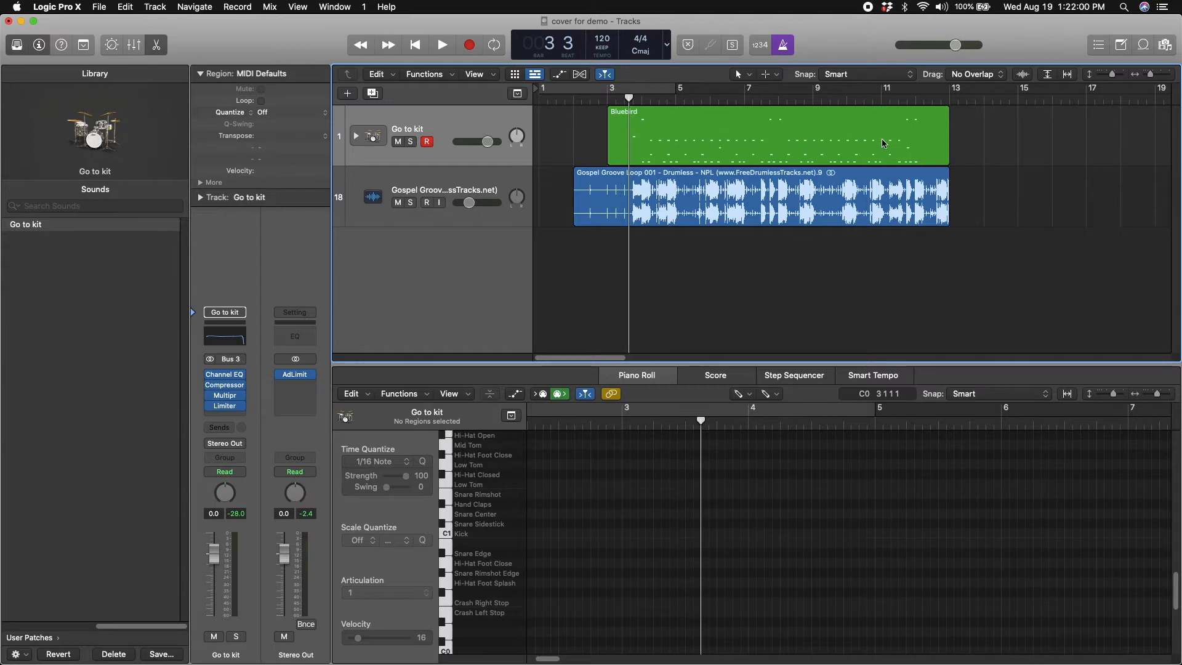
Open the Bluebird region in the Piano Roll and examine the timing of its drum notes between bars 3 and 7
{"action": "left_click", "coordinate": [744, 143]}
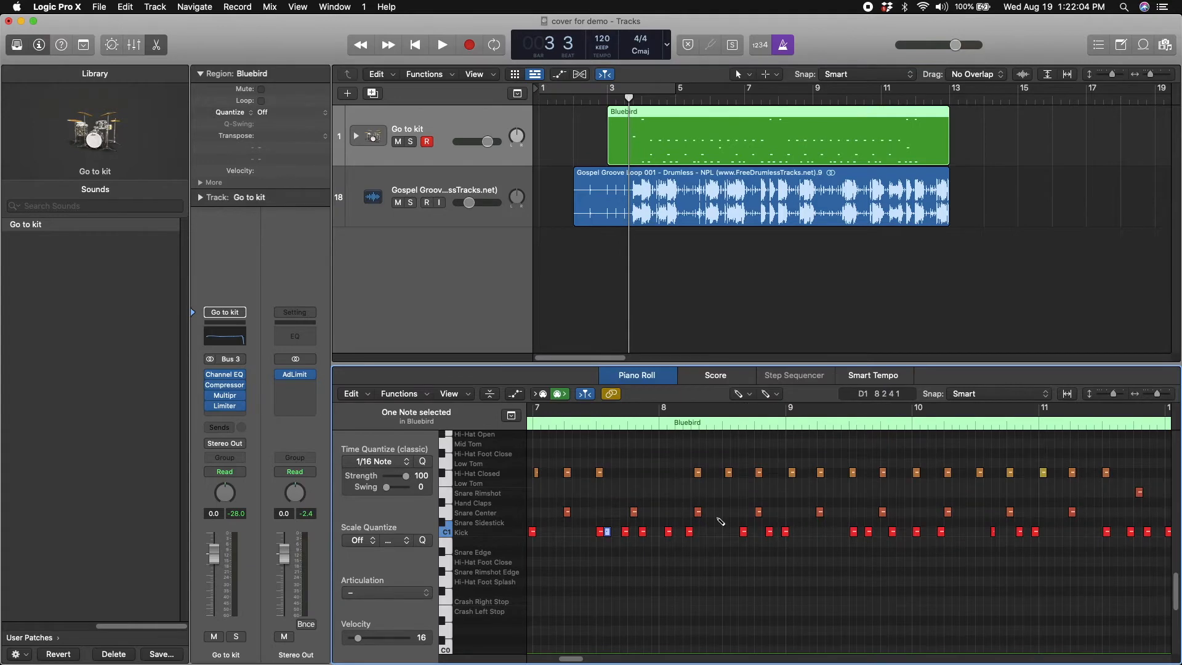
{"action": "scroll", "coordinate": [724, 526], "scroll_direction": "left", "scroll_amount": 10}
{"action": "scroll", "coordinate": [718, 520], "scroll_direction": "right", "scroll_amount": 3}
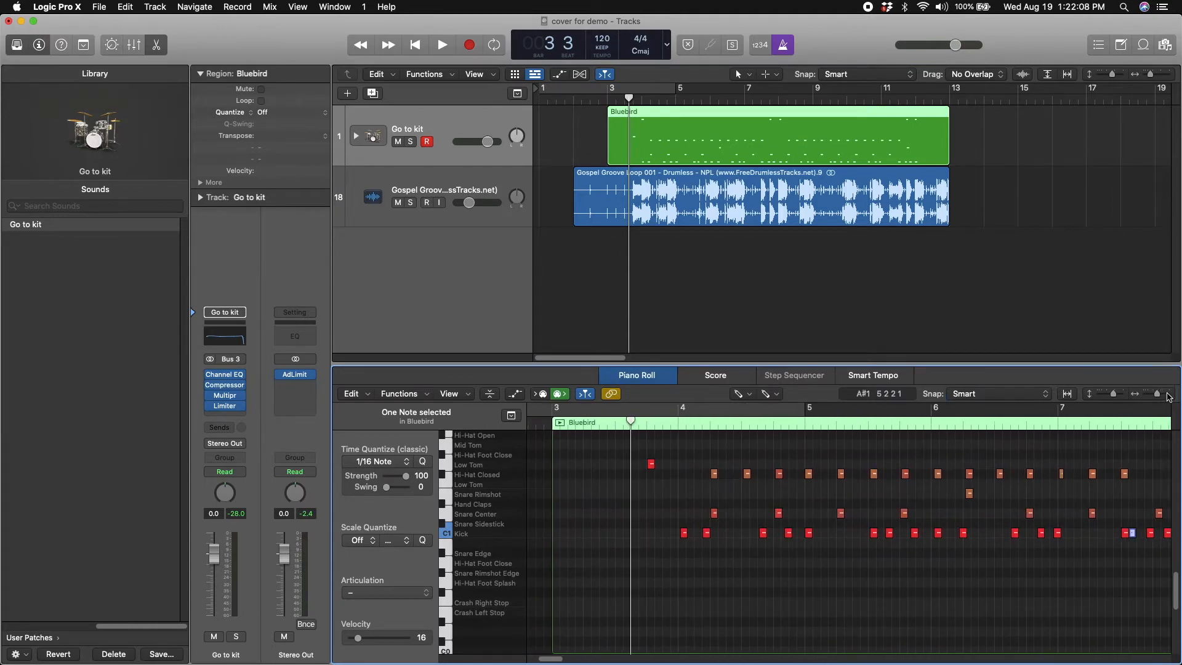
{"action": "left_click", "coordinate": [1167, 394]}
{"action": "left_click", "coordinate": [1167, 394]}
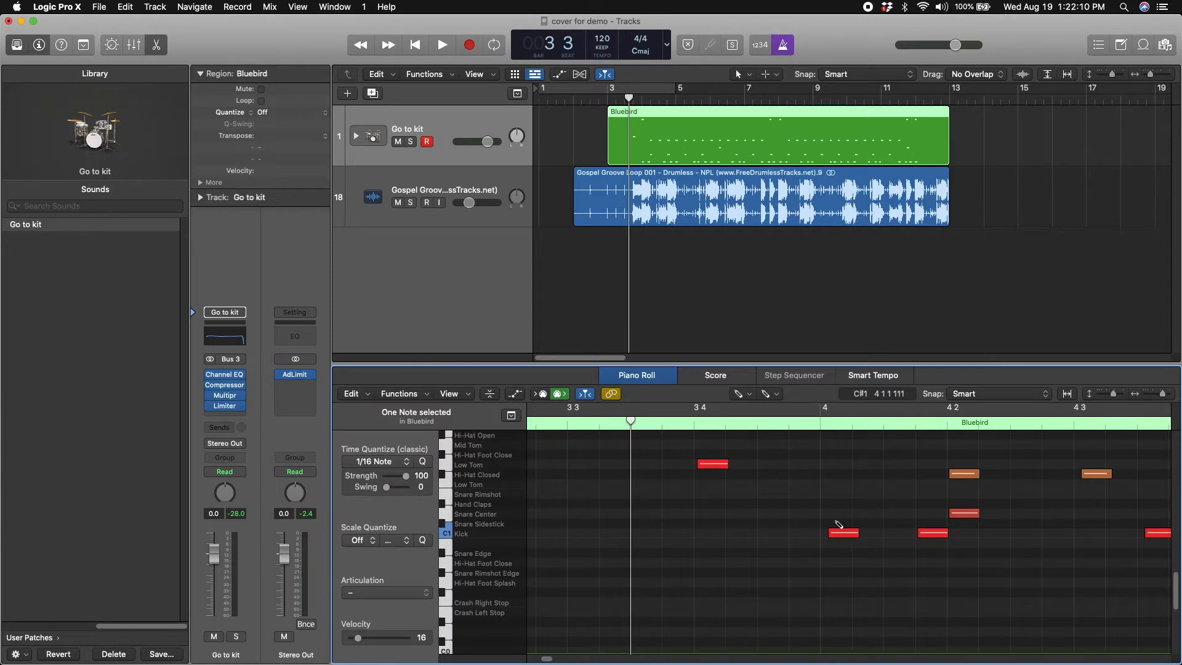
{"action": "scroll", "coordinate": [840, 522], "scroll_direction": "right", "scroll_amount": 10}
{"action": "scroll", "coordinate": [839, 524], "scroll_direction": "right", "scroll_amount": 12}
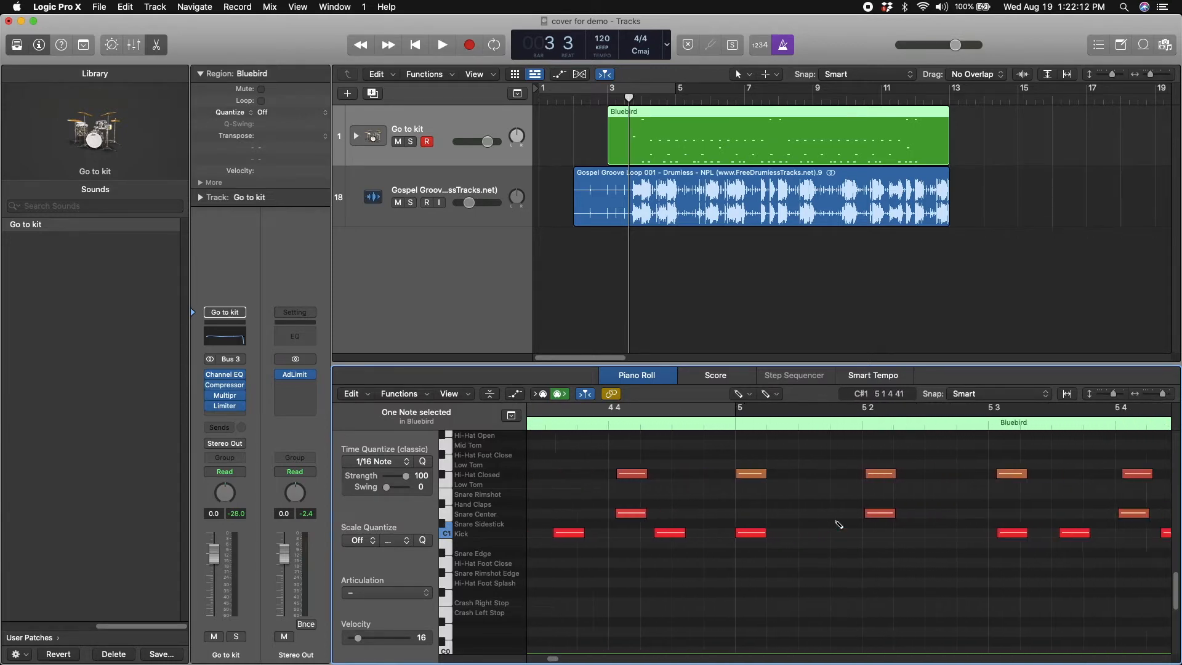
{"action": "scroll", "coordinate": [839, 524], "scroll_direction": "right", "scroll_amount": 7}
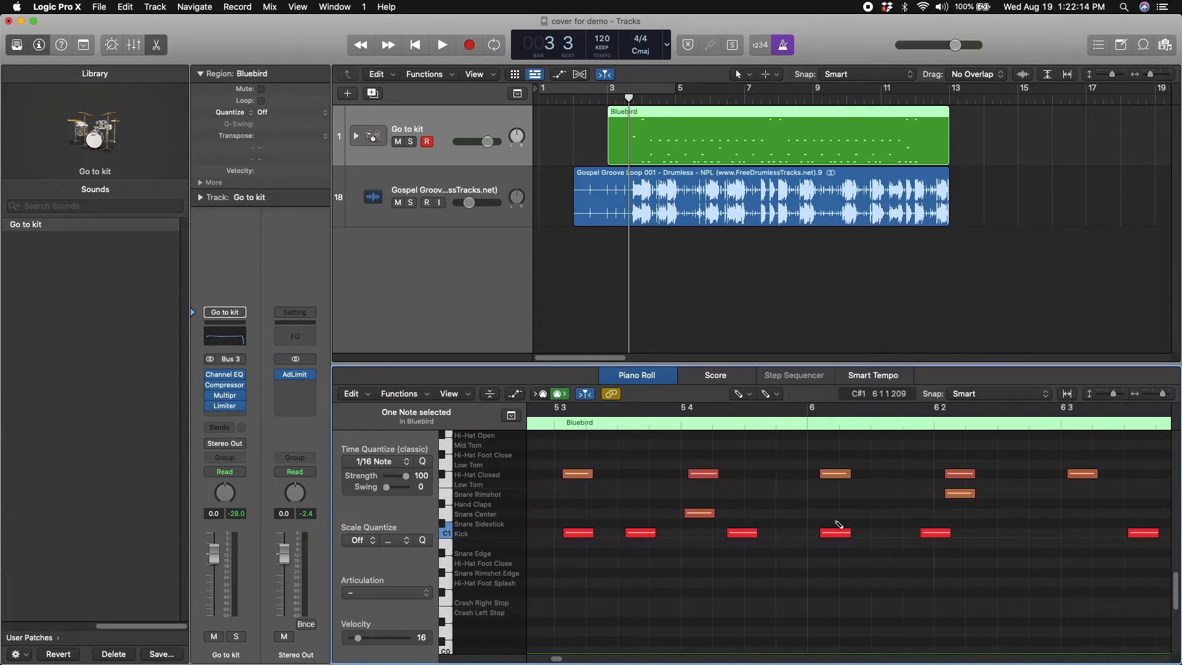
{"action": "scroll", "coordinate": [839, 524], "scroll_direction": "right", "scroll_amount": 8}
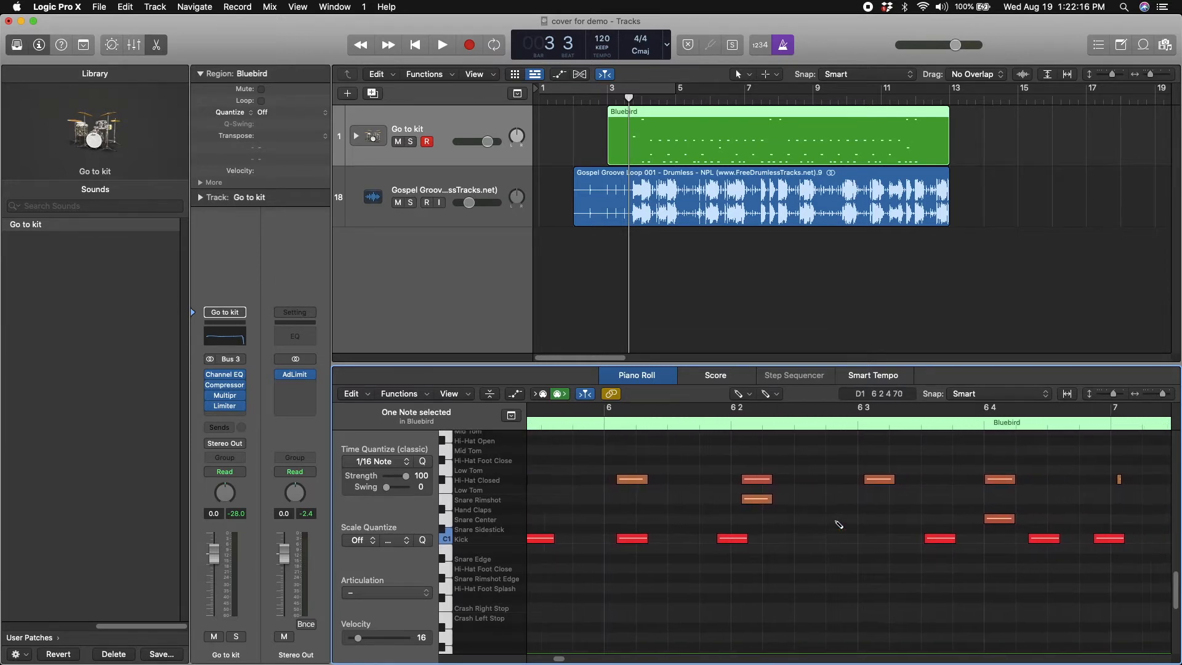
{"action": "scroll", "coordinate": [839, 524], "scroll_direction": "left", "scroll_amount": 5}
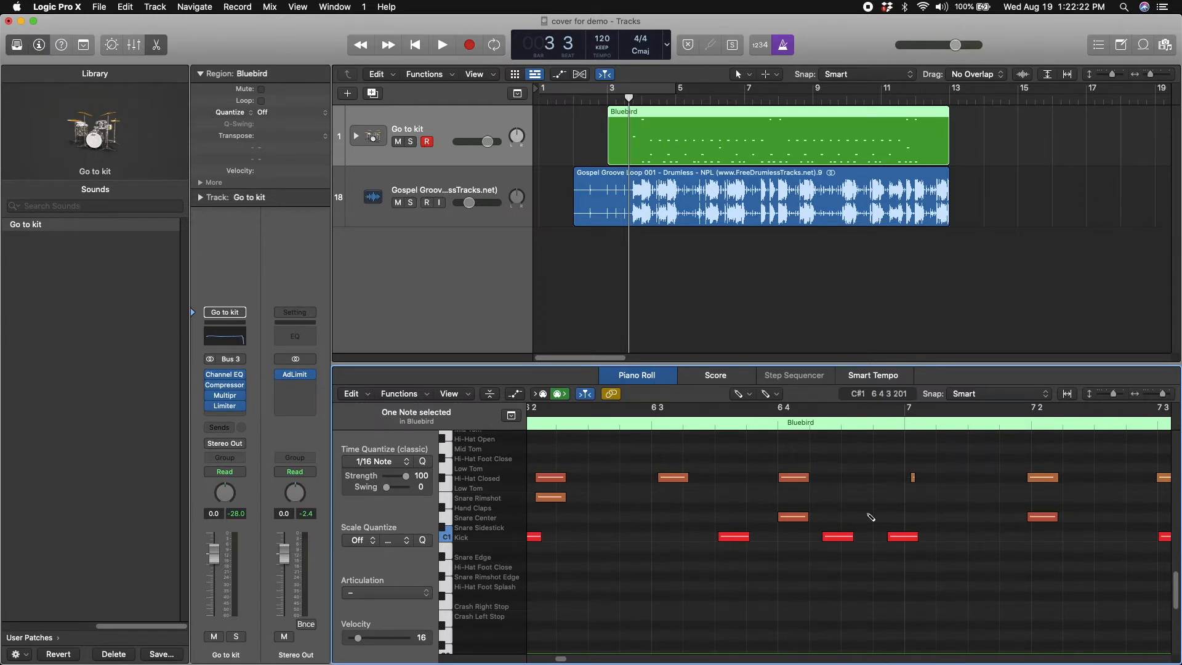
Nudge the kick and closed hi-hat notes at the start of bar 7 onto the beat
{"action": "left_click_drag", "start_coordinate": [903, 542], "coordinate": [920, 542]}
{"action": "left_click_drag", "start_coordinate": [914, 478], "coordinate": [906, 480]}
{"action": "scroll", "coordinate": [908, 512], "scroll_direction": "right", "scroll_amount": 3}
{"action": "left_click", "coordinate": [898, 520]}
{"action": "left_click_drag", "start_coordinate": [889, 477], "coordinate": [899, 480]}
{"action": "scroll", "coordinate": [898, 478], "scroll_direction": "right", "scroll_amount": 8}
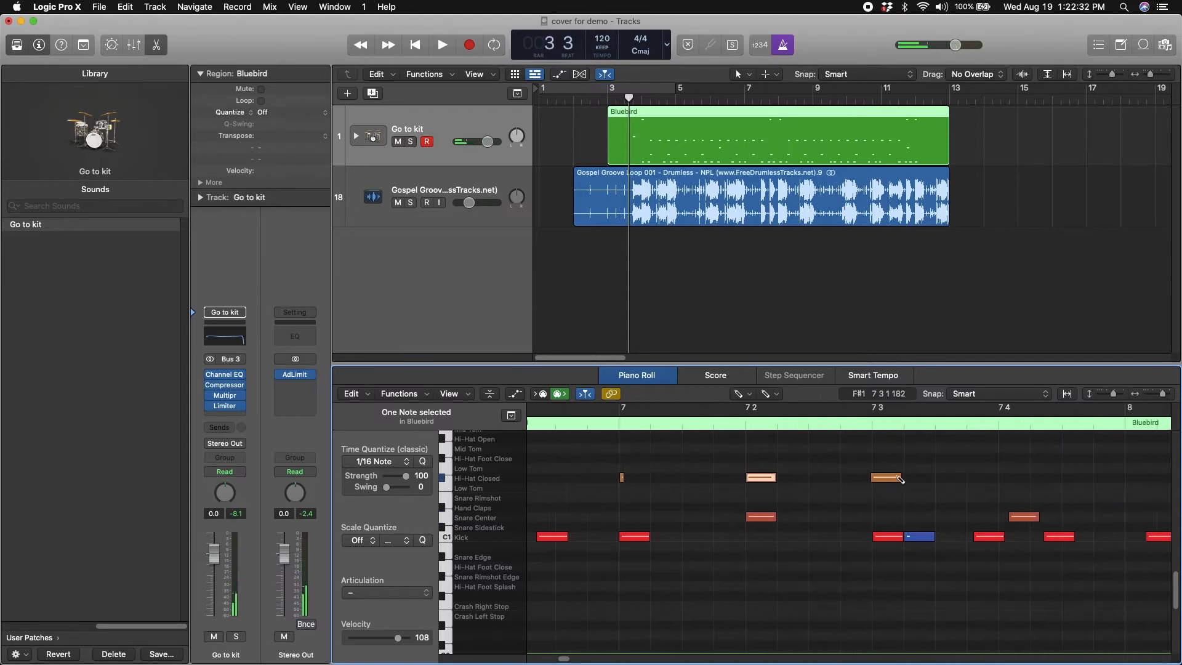
Move the late kick note at the start of bar 8 earlier, close to the beat
{"action": "left_click_drag", "start_coordinate": [863, 536], "coordinate": [841, 536]}
{"action": "left_click_drag", "start_coordinate": [952, 539], "coordinate": [964, 479]}
{"action": "left_click", "coordinate": [981, 516]}
{"action": "scroll", "coordinate": [948, 486], "scroll_direction": "left", "scroll_amount": 5}
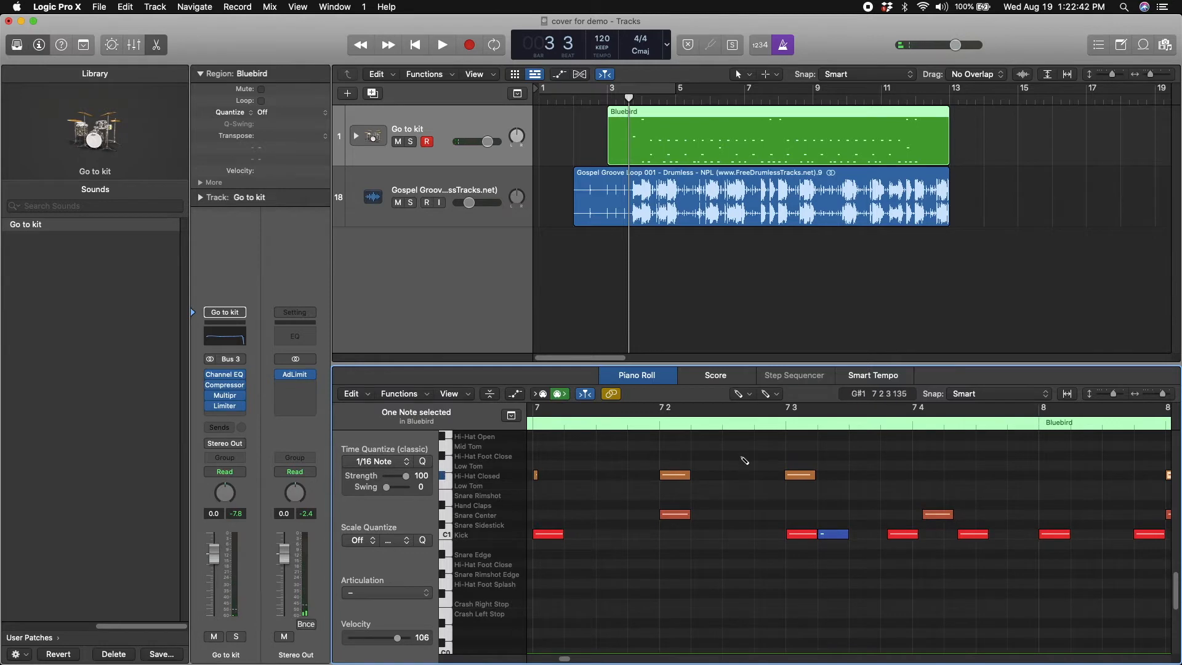
With the Pencil tool active, delete the accidental quiet kick note just after beat 3 of bar 7
{"action": "left_click", "coordinate": [745, 399]}
{"action": "left_click", "coordinate": [752, 410]}
{"action": "left_click", "coordinate": [747, 396]}
{"action": "left_click", "coordinate": [751, 427]}
{"action": "left_click", "coordinate": [834, 536]}
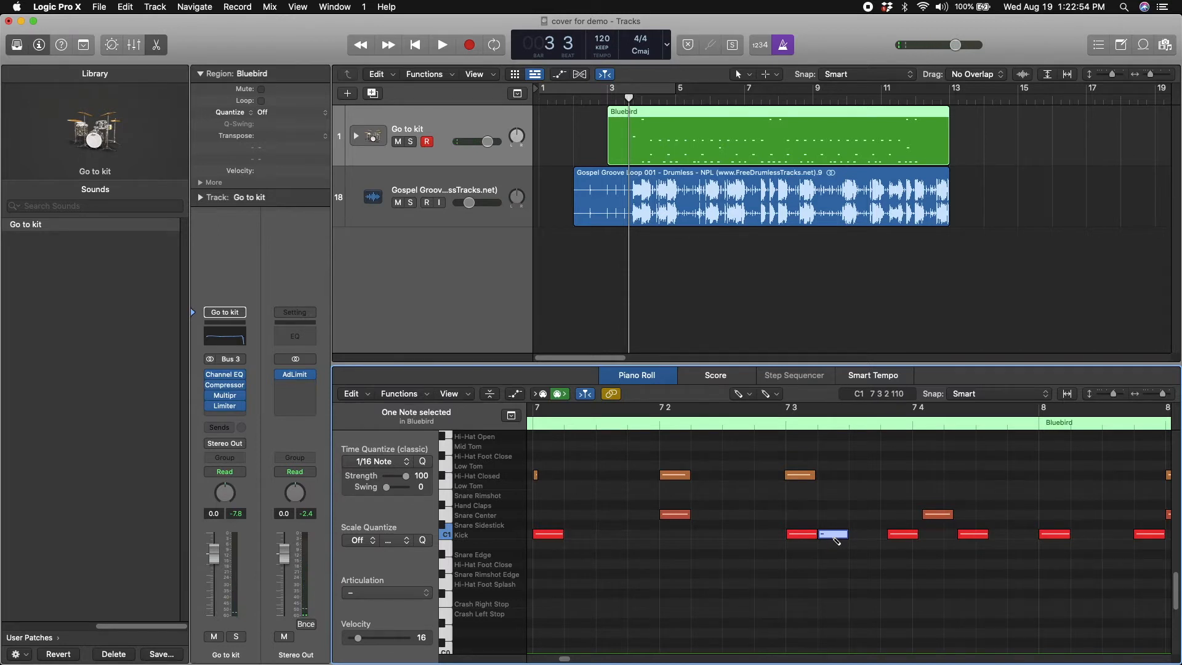
{"action": "mouse_move", "coordinate": [837, 540]}
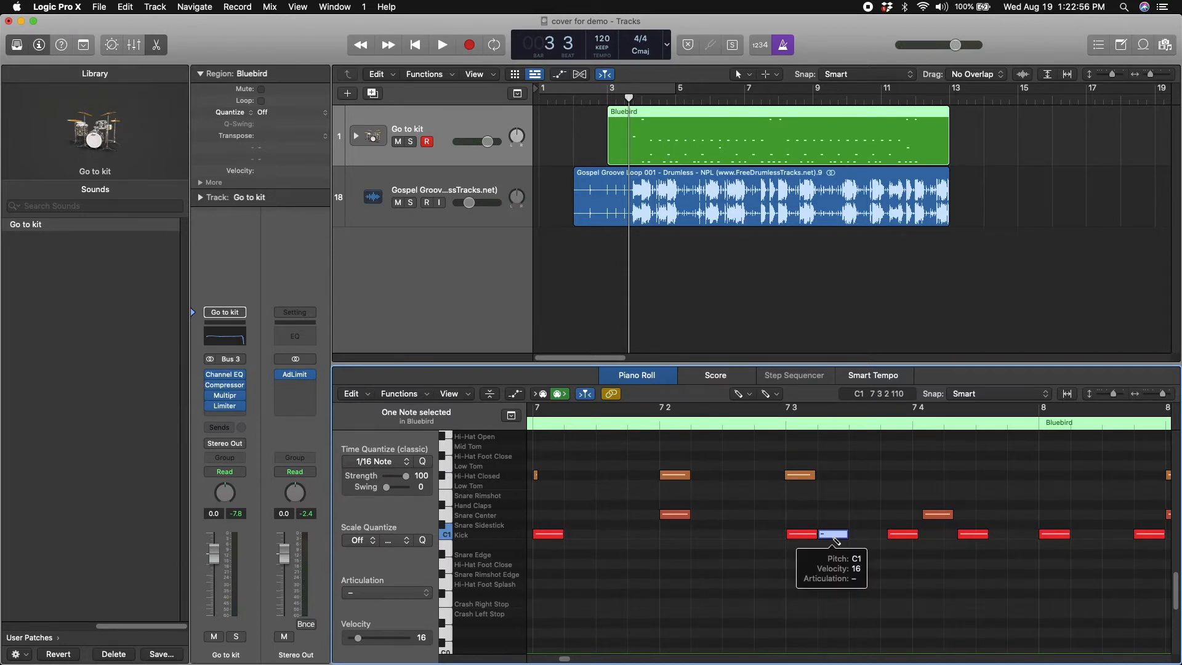
{"action": "key", "text": "Delete"}
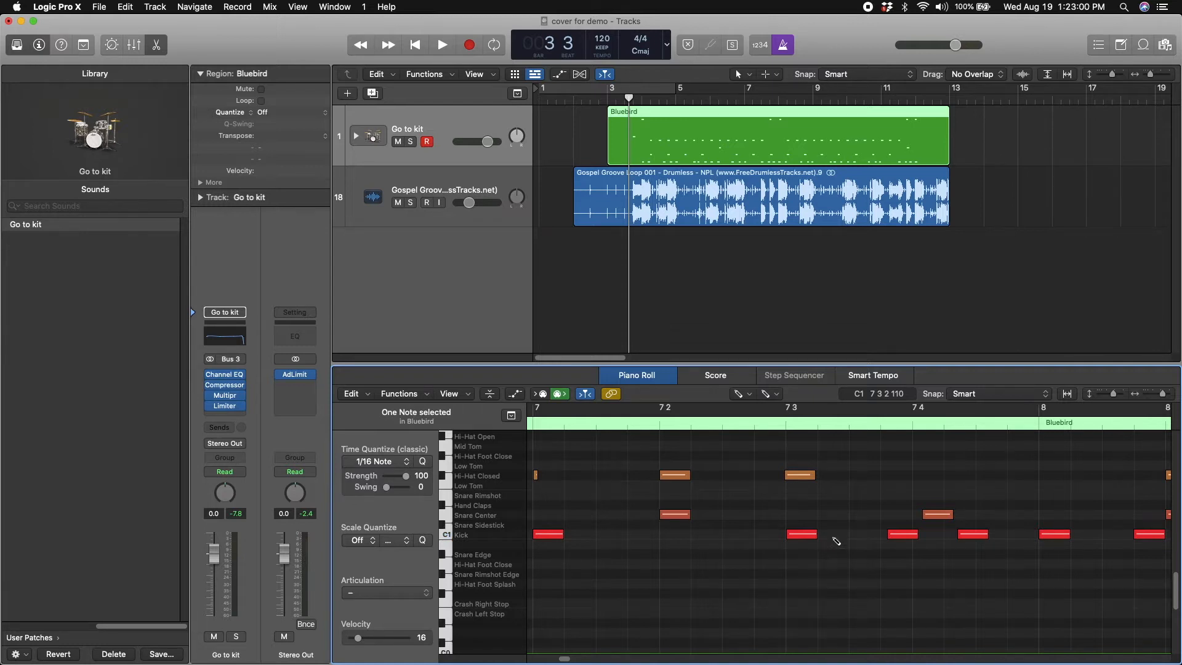
Draw several extra kick notes between beat 3 of bar 7 and the start of bar 8
{"action": "left_click", "coordinate": [801, 535]}
{"action": "left_click", "coordinate": [832, 534]}
{"action": "left_click", "coordinate": [863, 534]}
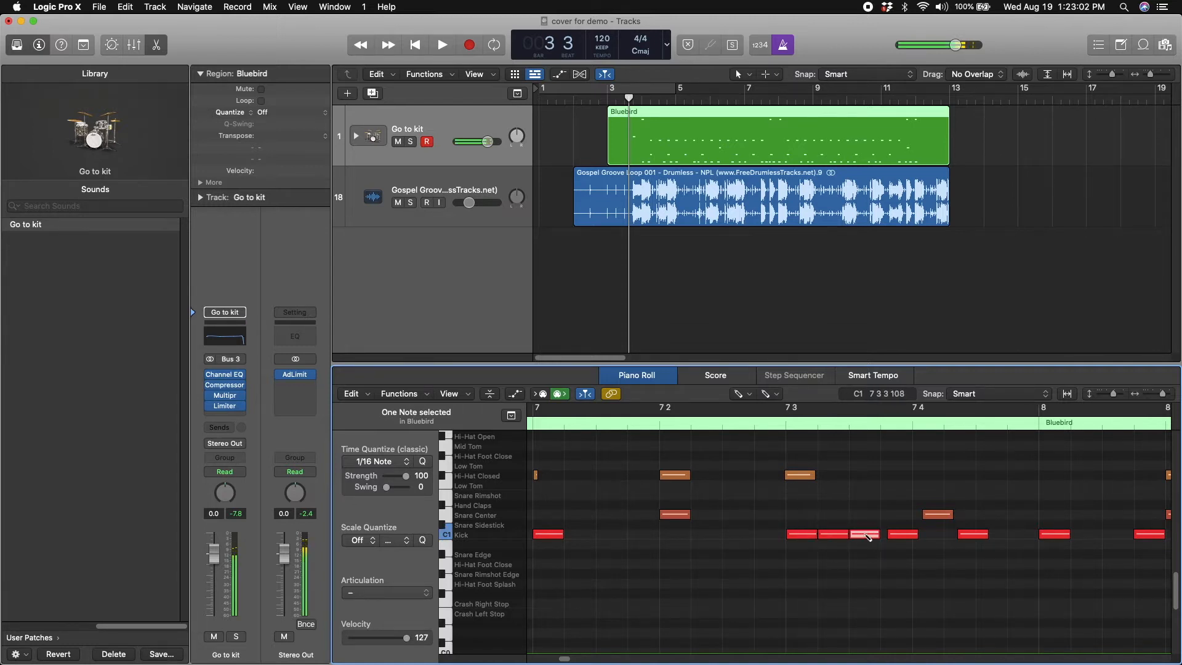
{"action": "left_click", "coordinate": [927, 534]}
{"action": "scroll", "coordinate": [931, 535], "scroll_direction": "right", "scroll_amount": 2}
{"action": "left_click", "coordinate": [931, 534]}
Add hand clap, snare rimshot, closed hi-hat and hi-hat foot close notes between beat 3 of bar 7 and beat 2 of bar 8
{"action": "left_click", "coordinate": [932, 504]}
{"action": "left_click", "coordinate": [901, 495]}
{"action": "left_click", "coordinate": [805, 475]}
{"action": "left_click", "coordinate": [742, 475]}
{"action": "left_click", "coordinate": [901, 456]}
{"action": "left_click", "coordinate": [995, 455]}
Draw snare center, low tom and open hi-hat notes in the first beat of bar 8
{"action": "scroll", "coordinate": [993, 460], "scroll_direction": "right", "scroll_amount": 3}
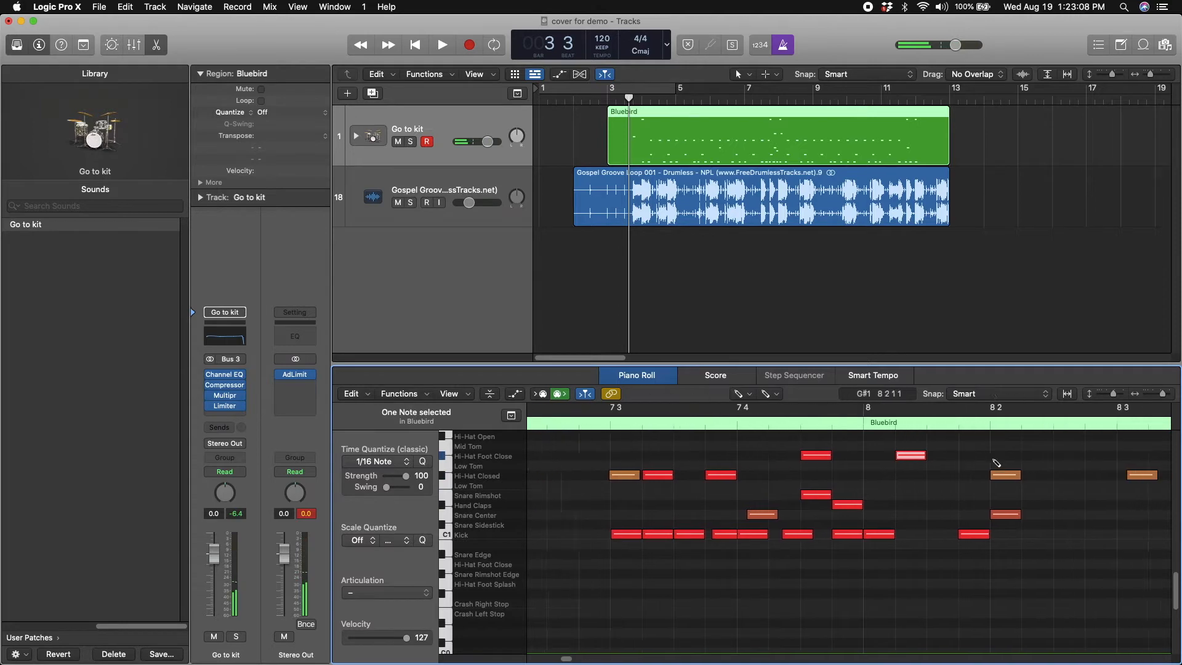
{"action": "left_click", "coordinate": [900, 514]}
{"action": "left_click", "coordinate": [864, 486]}
{"action": "left_click", "coordinate": [942, 446]}
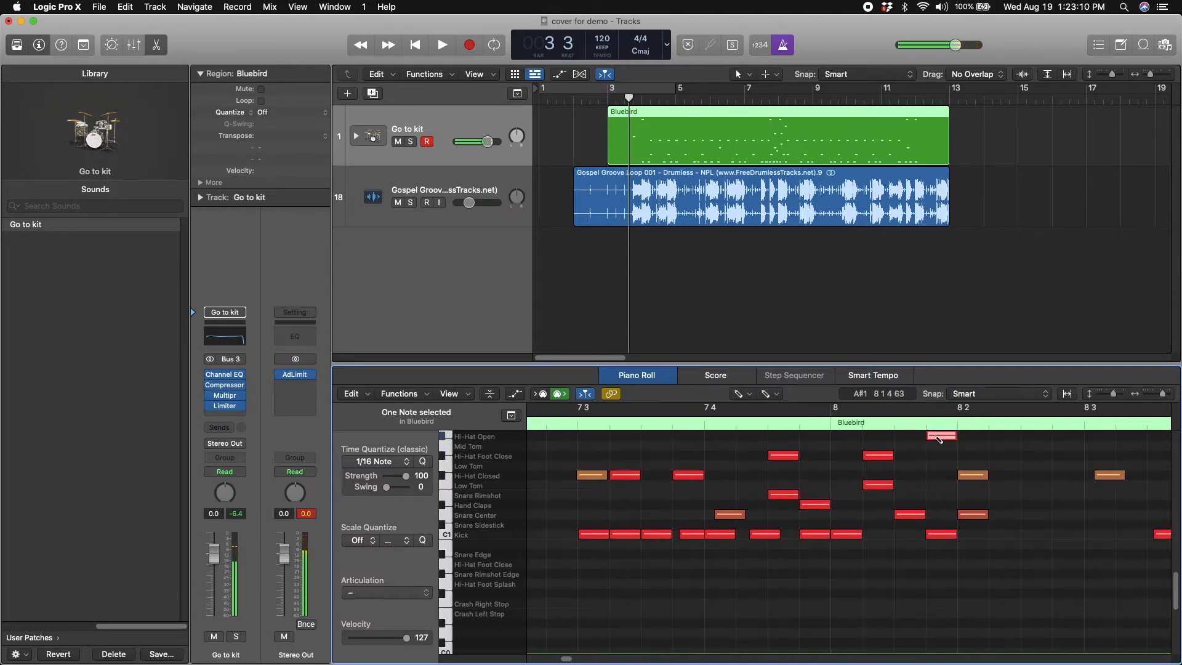
{"action": "scroll", "coordinate": [942, 446], "scroll_direction": "right", "scroll_amount": 3}
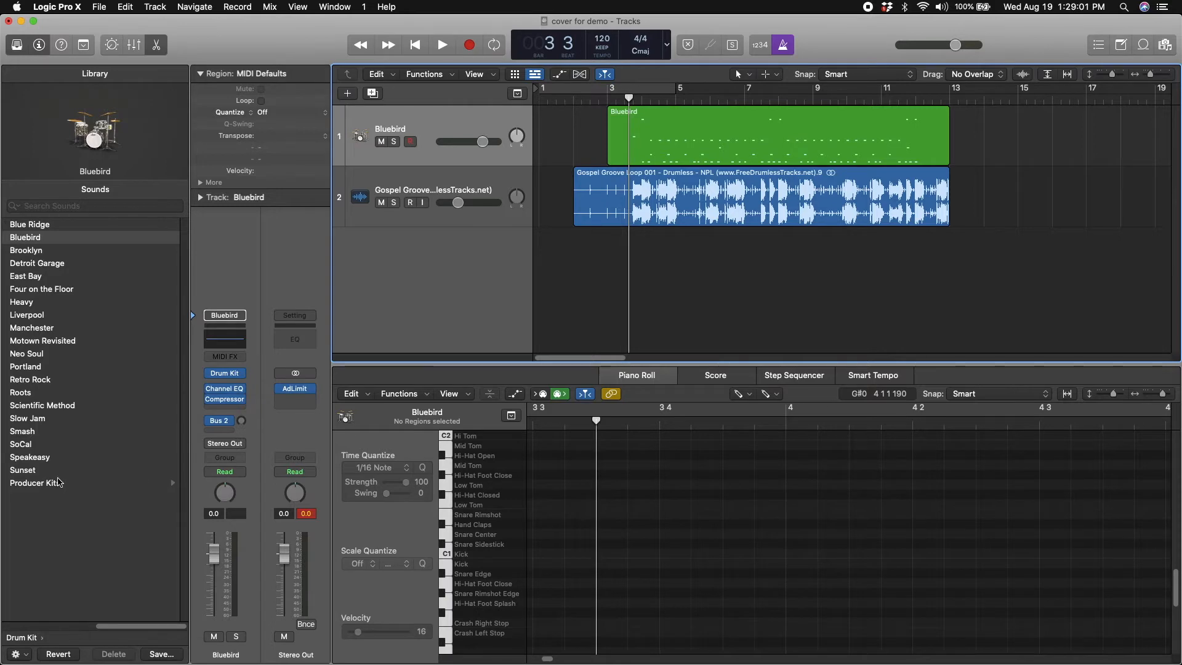
Load the Bluebird+ producer kit on the drum track and expand its track stack to review the individual drum channels
{"action": "left_click", "coordinate": [38, 485]}
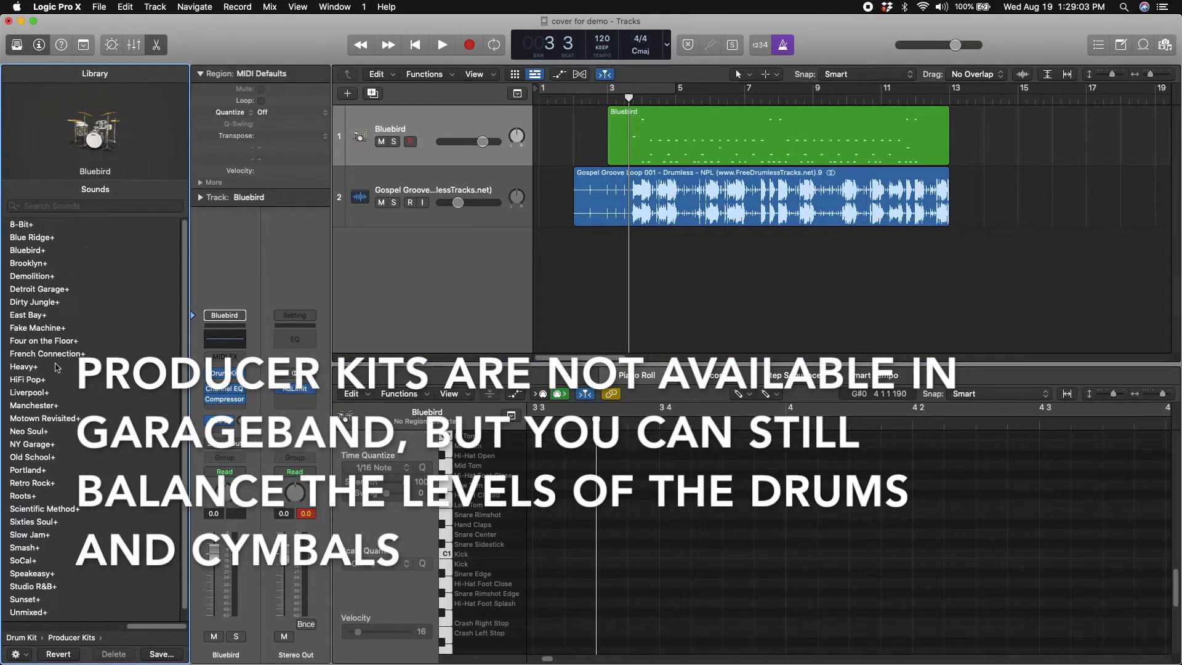
{"action": "left_click", "coordinate": [28, 250]}
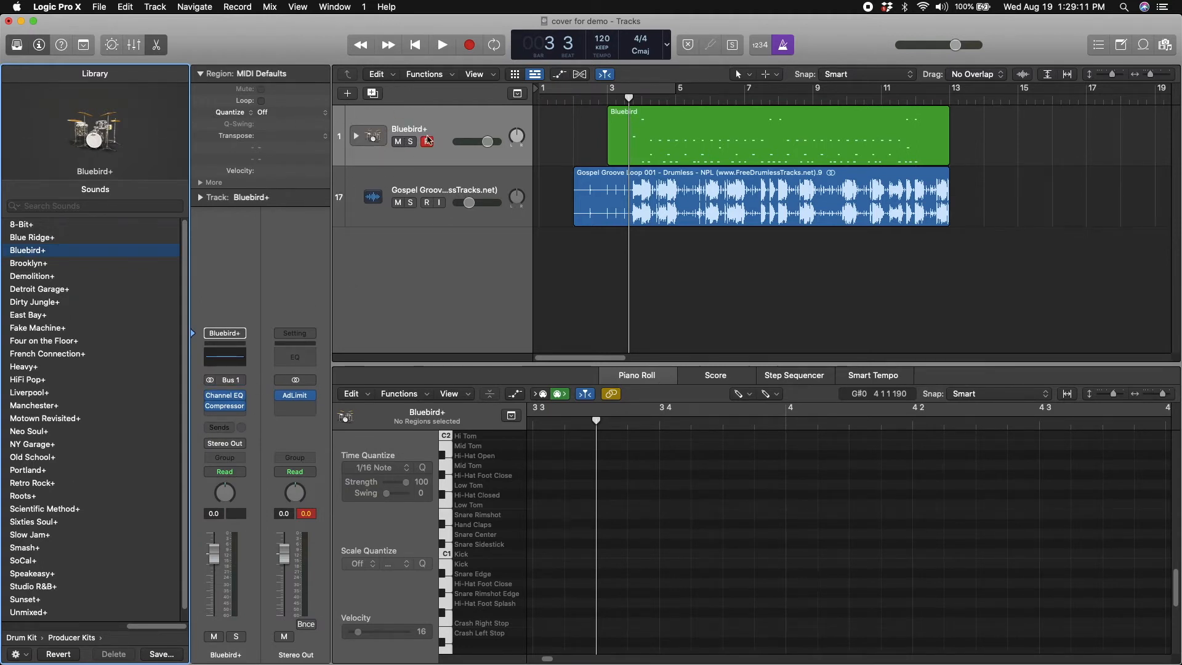
{"action": "left_click", "coordinate": [355, 136]}
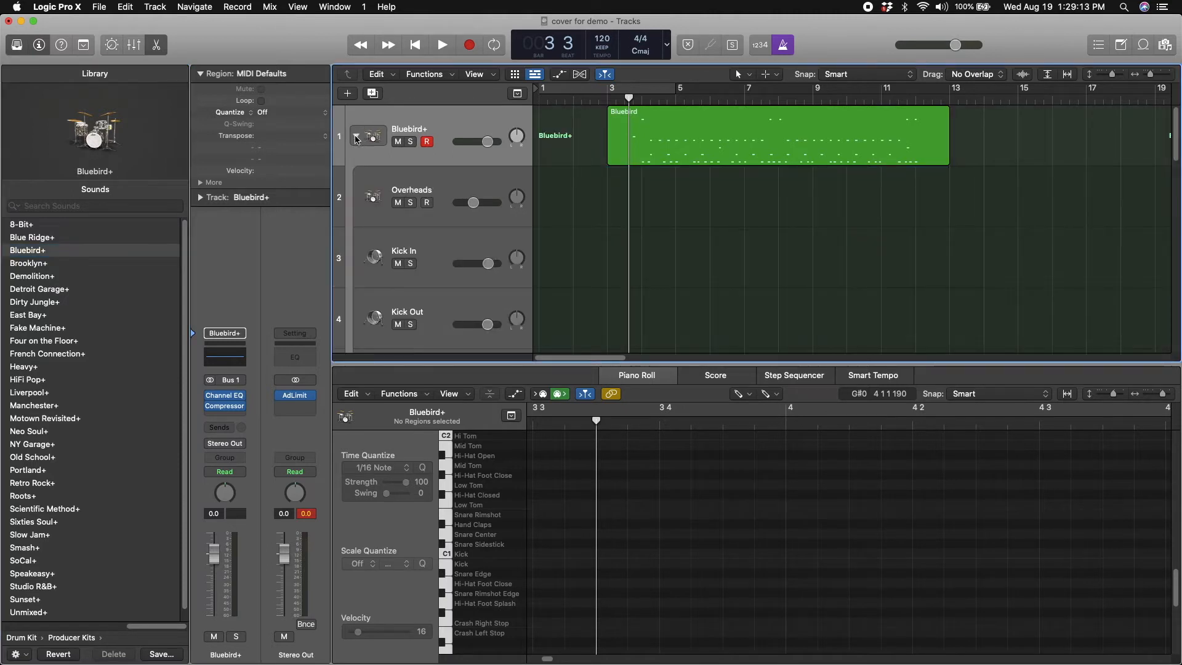
{"action": "scroll", "coordinate": [640, 202], "scroll_direction": "down", "scroll_amount": 8}
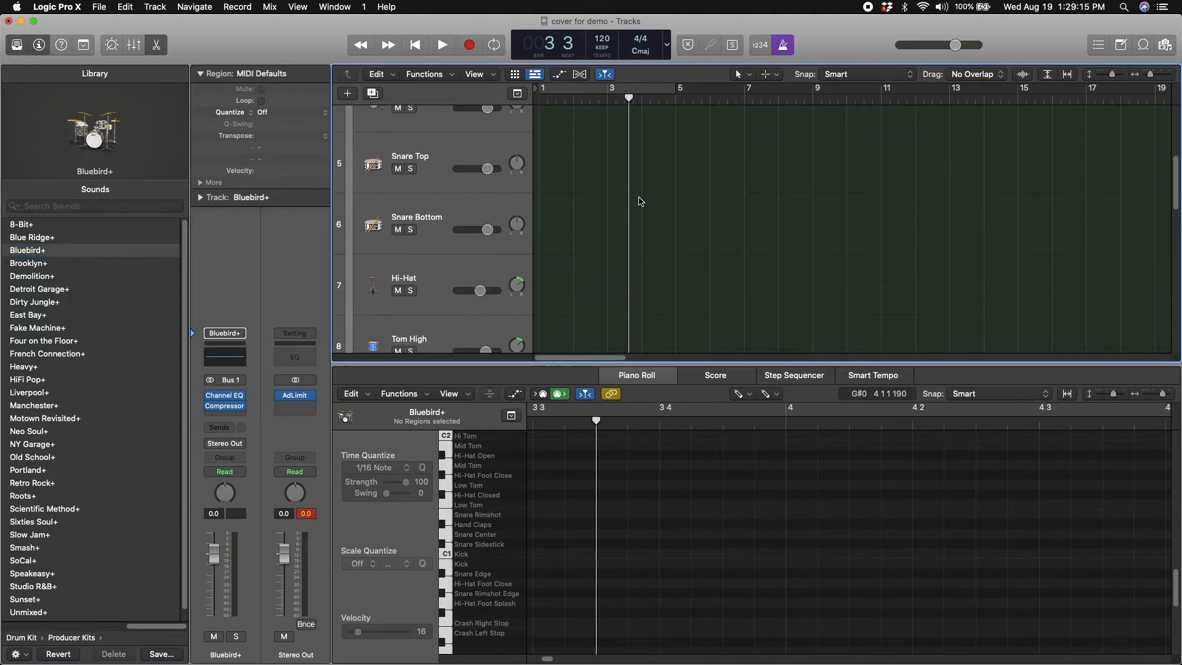
{"action": "scroll", "coordinate": [640, 201], "scroll_direction": "down", "scroll_amount": 6}
{"action": "scroll", "coordinate": [640, 202], "scroll_direction": "up", "scroll_amount": 5}
{"action": "scroll", "coordinate": [639, 201], "scroll_direction": "up", "scroll_amount": 9}
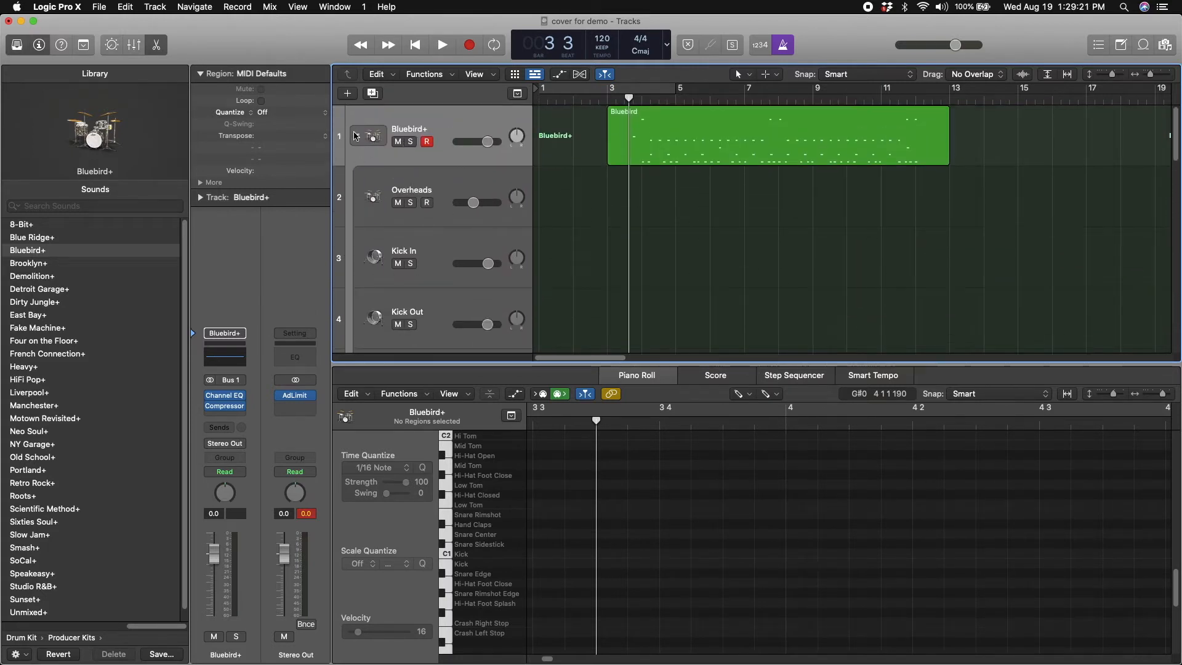
Open Drum Kit Designer from the Overheads track and swap the crash cymbals for Modern Bright
{"action": "left_click", "coordinate": [420, 179]}
{"action": "mouse_move", "coordinate": [228, 385]}
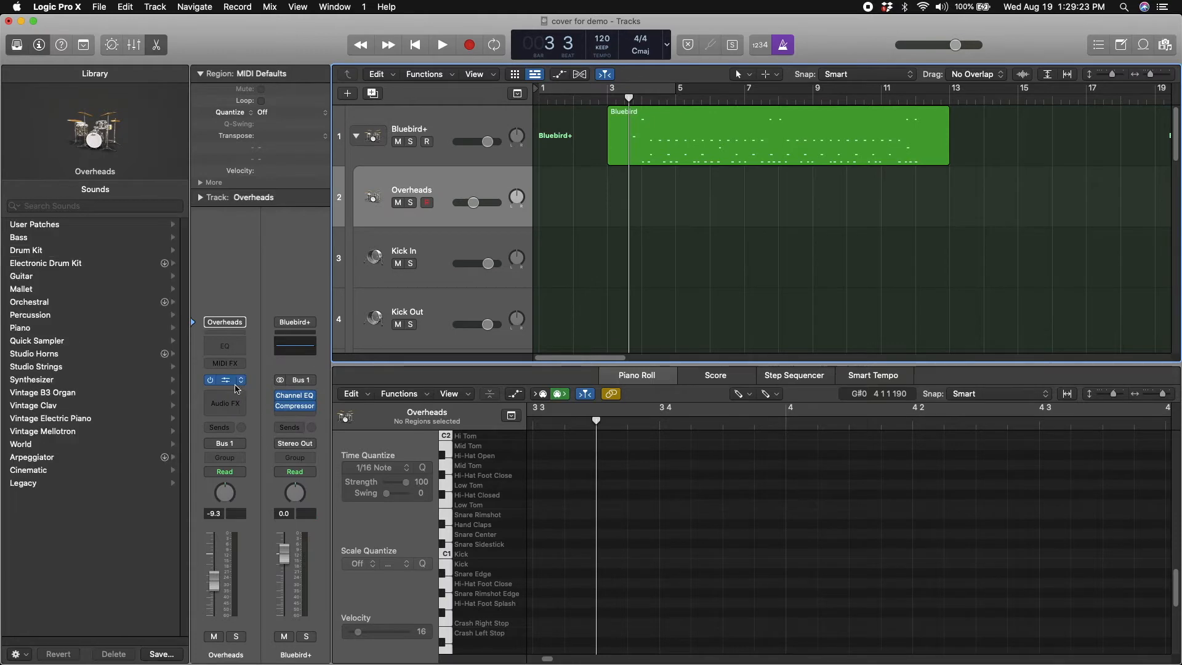
{"action": "left_click", "coordinate": [226, 380]}
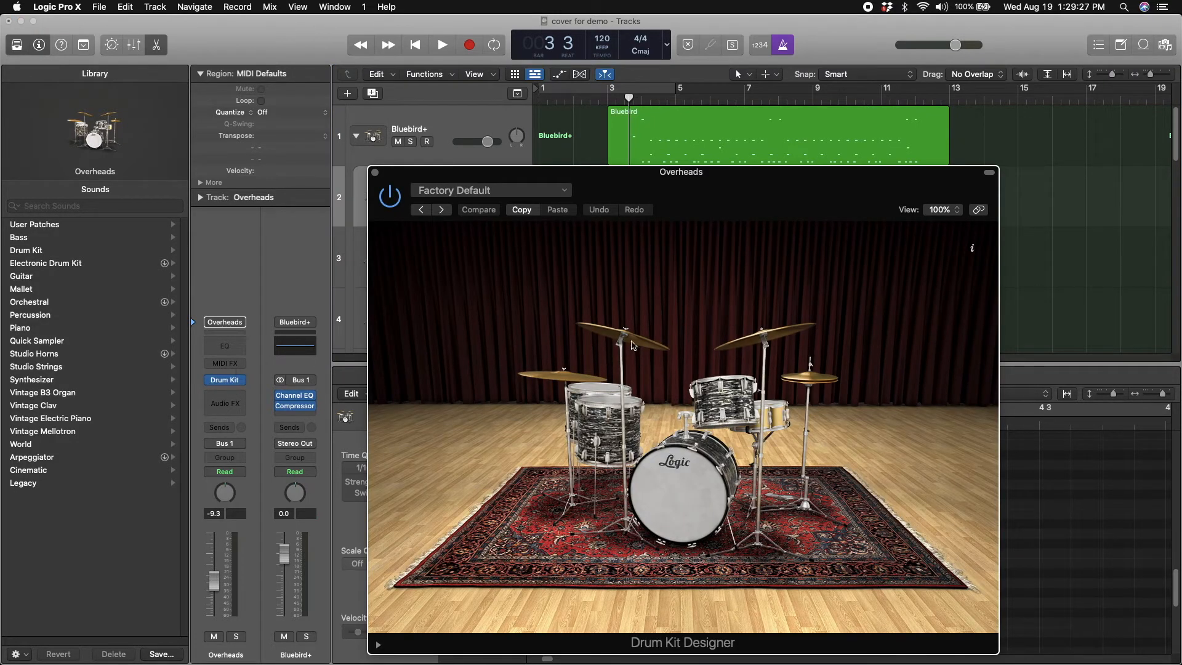
{"action": "left_click", "coordinate": [622, 346]}
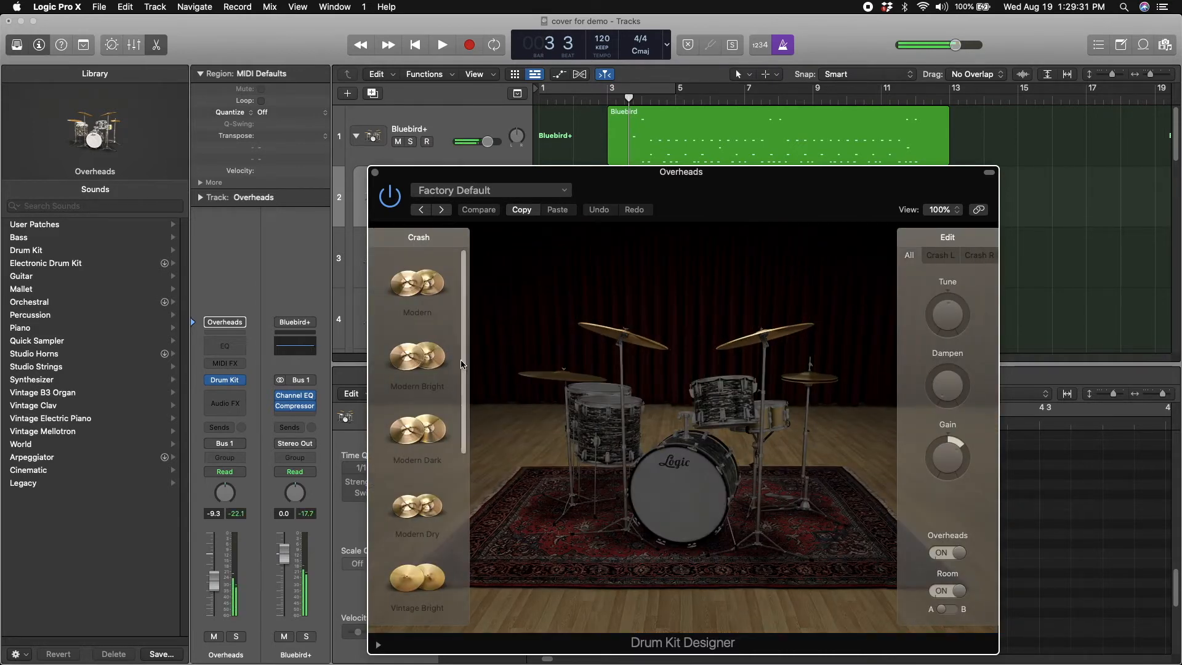
{"action": "left_click", "coordinate": [419, 361]}
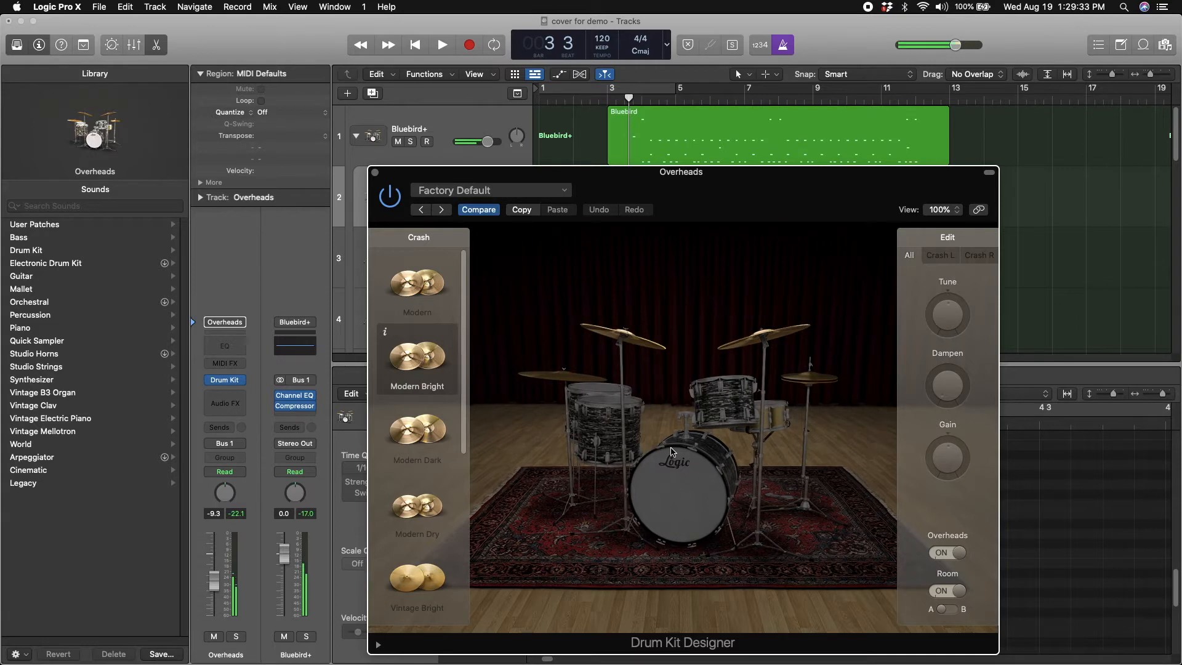
Use the Black Brass snare, tune it to +454 cent and lower its gain
{"action": "left_click", "coordinate": [775, 413]}
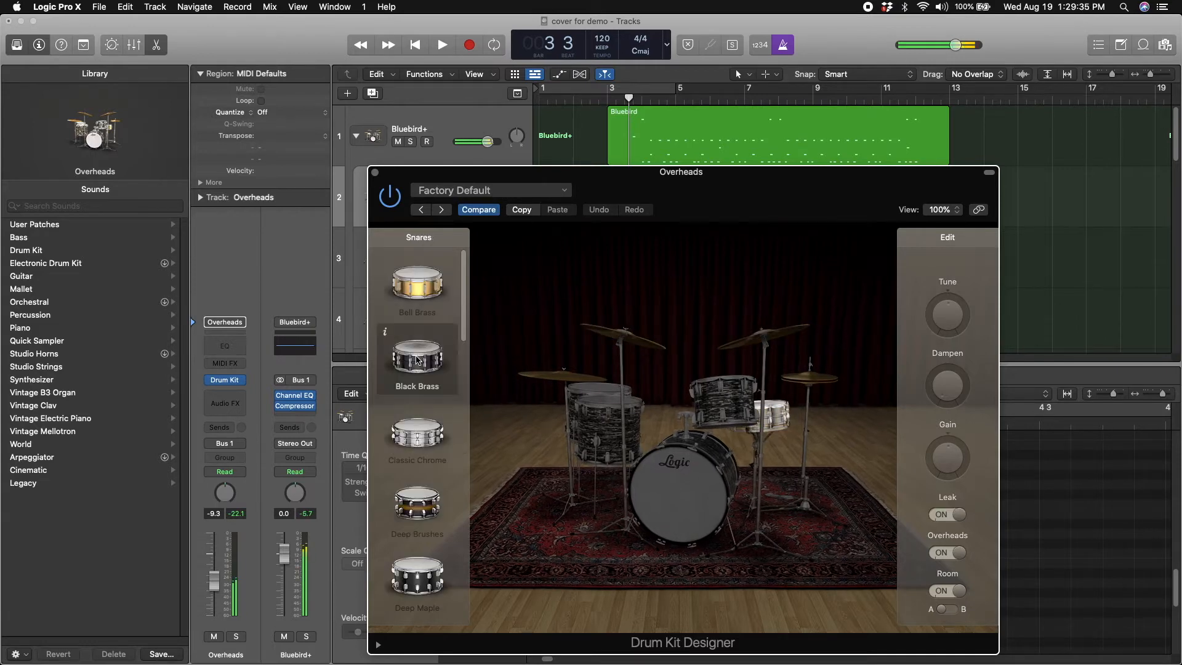
{"action": "left_click_drag", "start_coordinate": [946, 335], "coordinate": [943, 327]}
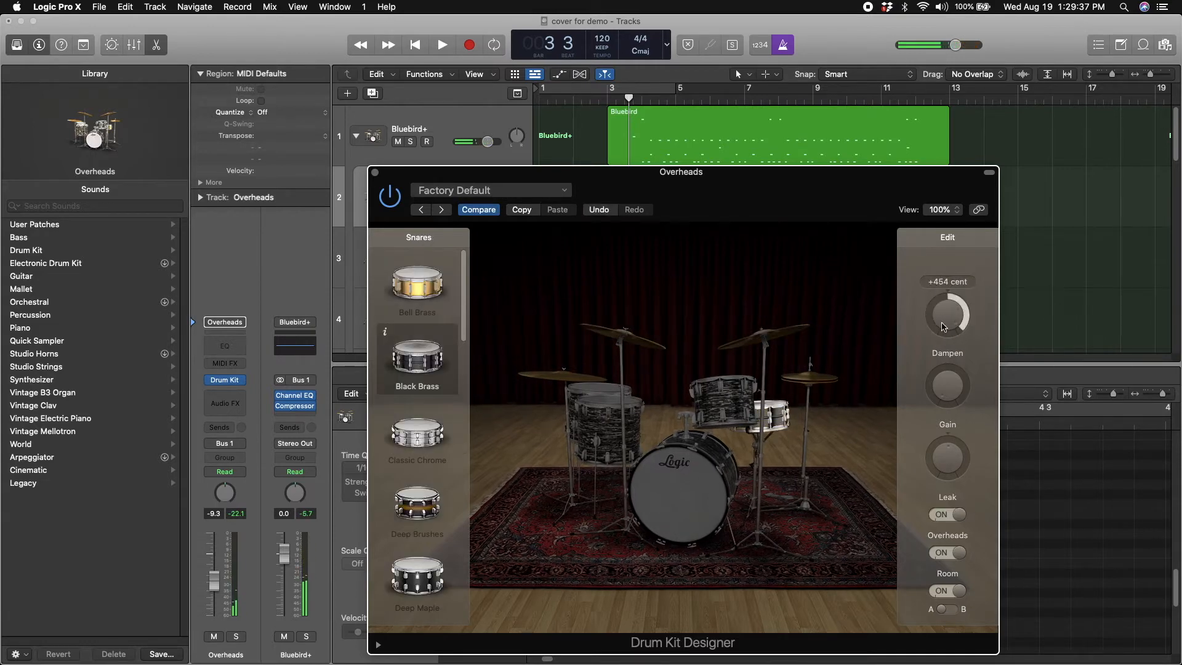
{"action": "left_click_drag", "start_coordinate": [948, 460], "coordinate": [947, 492]}
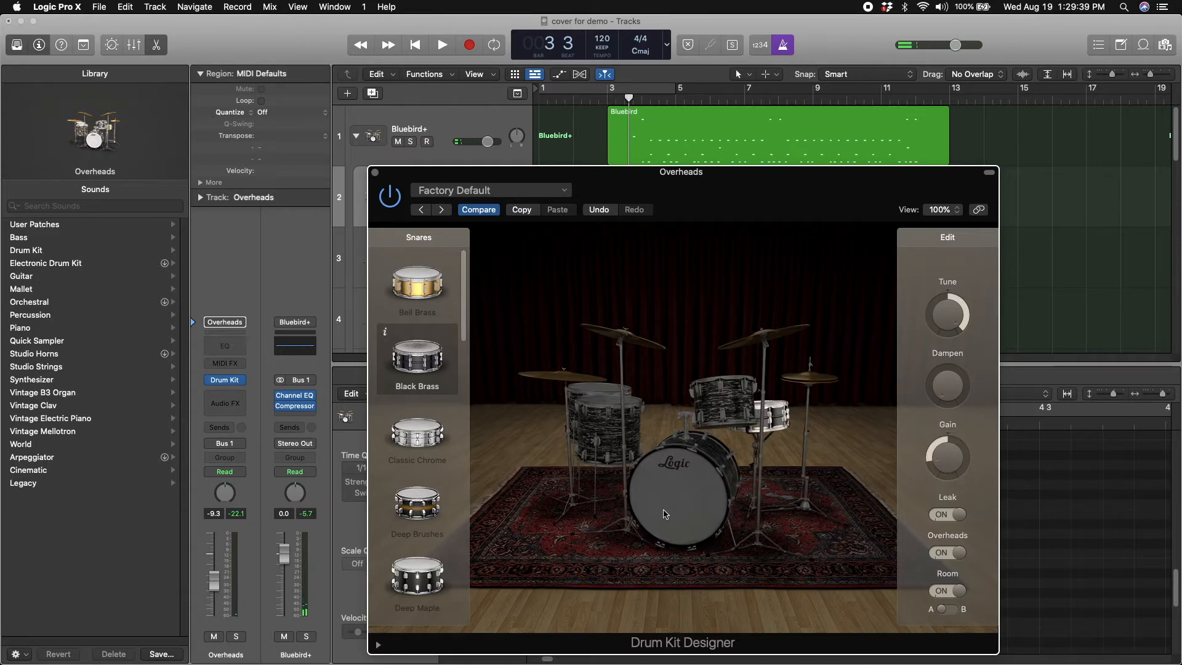
Swap the kick drum for Seventies Felt, raise its gain and lower its tuning
{"action": "left_click", "coordinate": [664, 514]}
{"action": "left_click", "coordinate": [418, 431]}
{"action": "left_click_drag", "start_coordinate": [949, 452], "coordinate": [952, 426]}
{"action": "left_click_drag", "start_coordinate": [944, 326], "coordinate": [940, 356]}
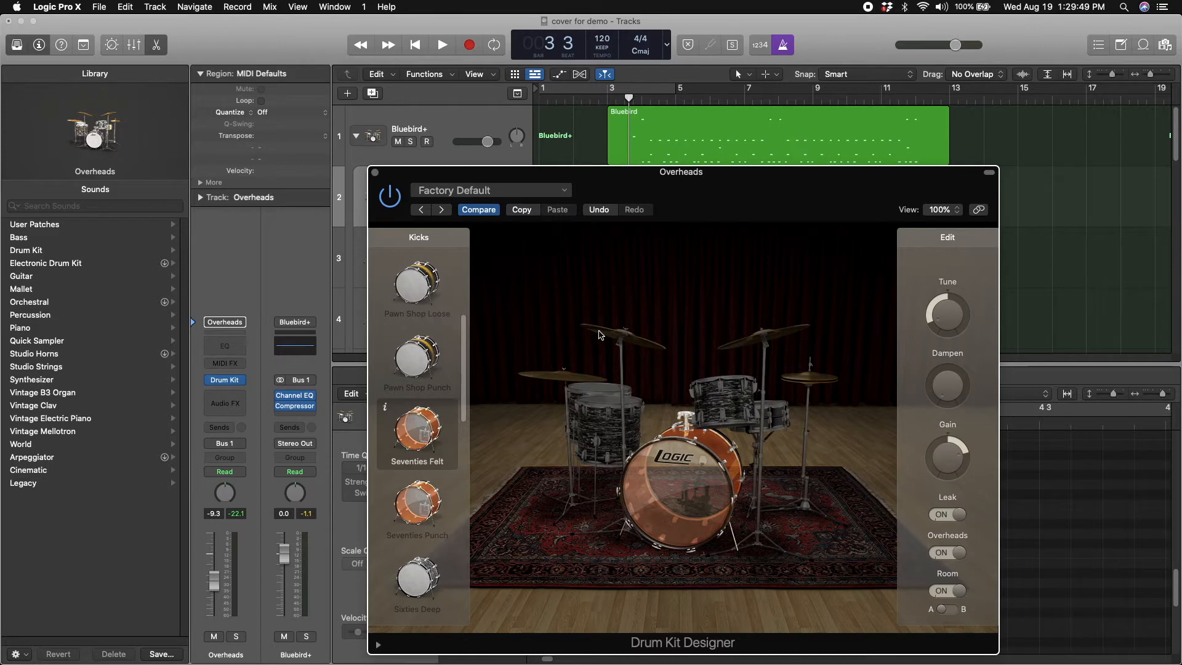
Swap the toms for the Modern Maple set
{"action": "left_click", "coordinate": [597, 395]}
{"action": "left_click", "coordinate": [420, 454]}
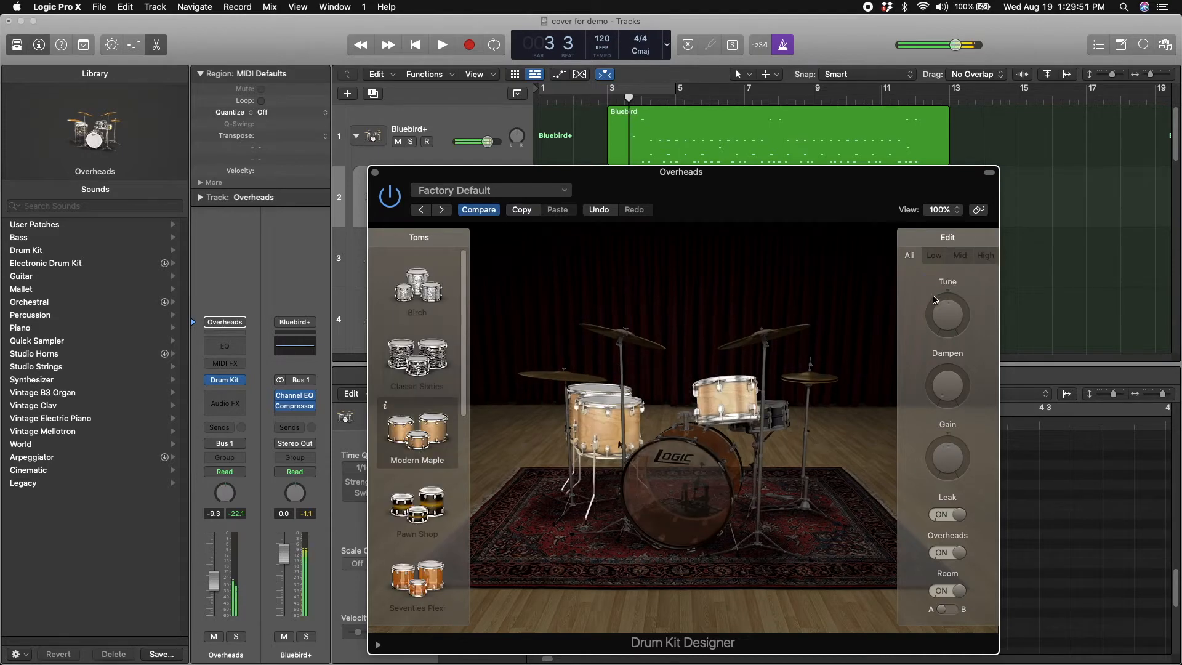
Adjust the toms' tuning and raise the dampening of the mid tom
{"action": "left_click_drag", "start_coordinate": [949, 320], "coordinate": [952, 293]}
{"action": "left_click", "coordinate": [957, 256]}
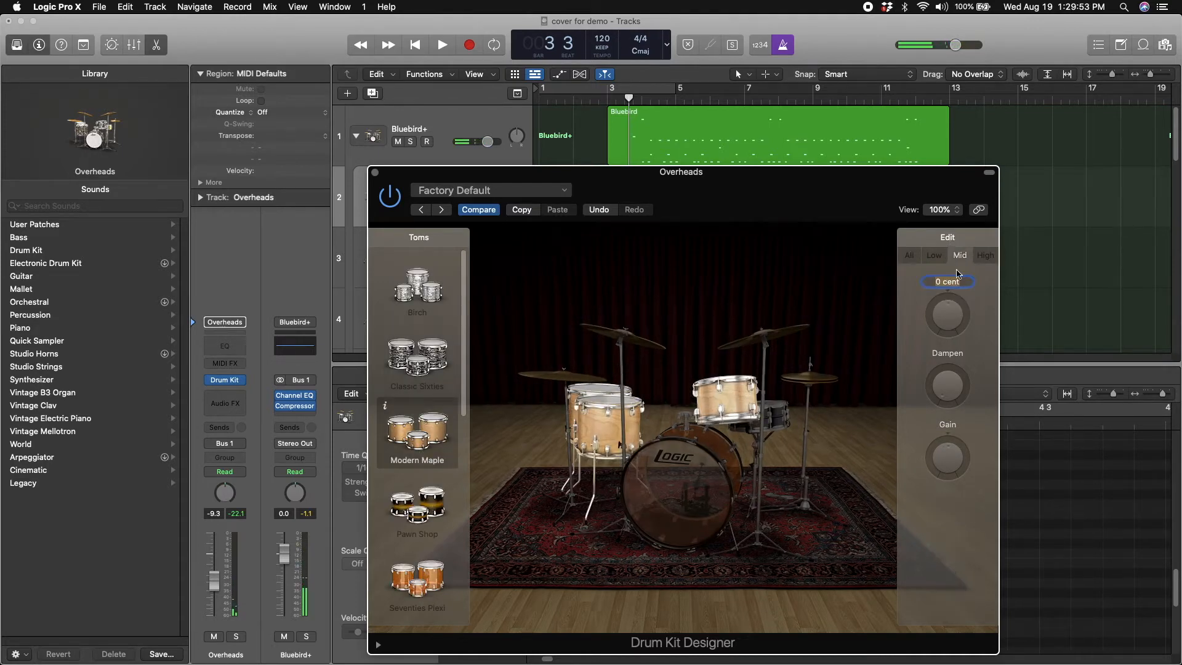
{"action": "left_click_drag", "start_coordinate": [948, 383], "coordinate": [949, 360]}
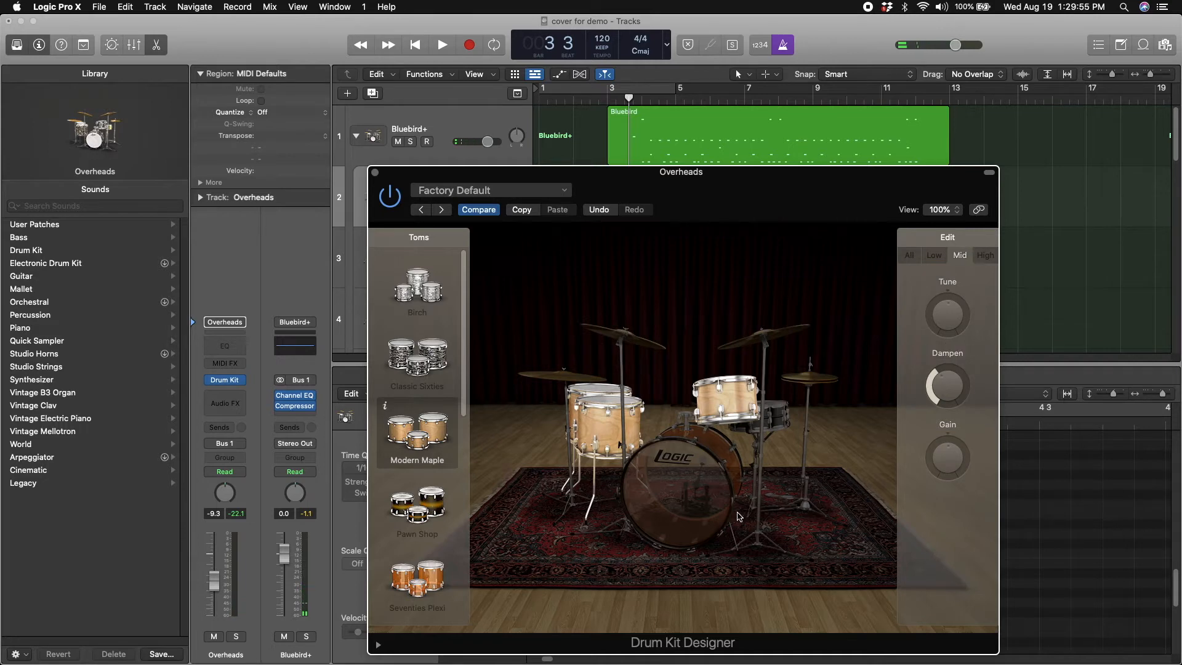
Choose a different hi-hat model for the kit
{"action": "left_click", "coordinate": [771, 415]}
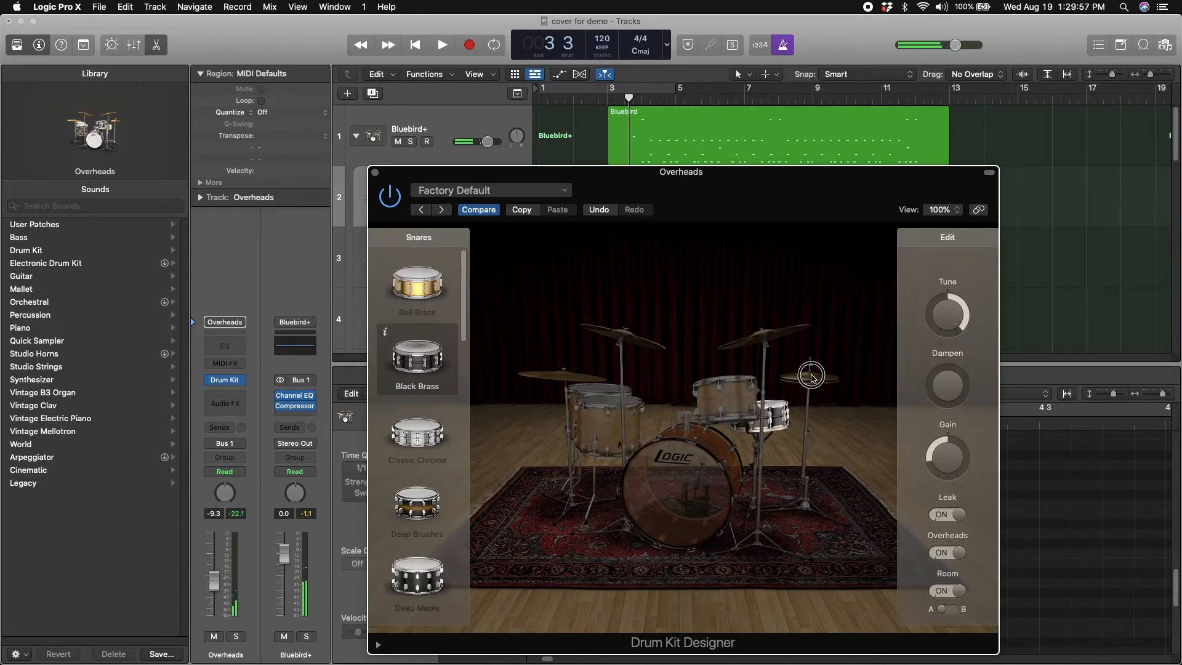
{"action": "left_click", "coordinate": [808, 375]}
{"action": "left_click", "coordinate": [418, 512]}
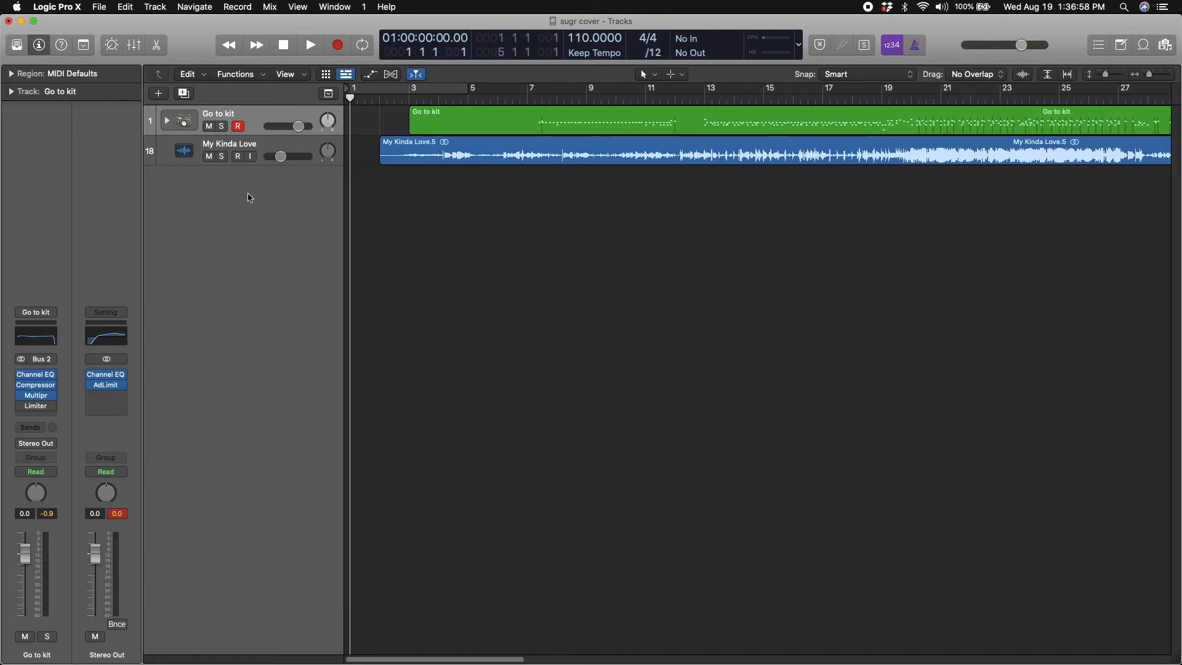
In the sugr cover project, expand the Go to kit track stack and open Drum Kit Designer on its Overheads track
{"action": "left_click_drag", "start_coordinate": [280, 162], "coordinate": [282, 162]}
{"action": "scroll", "coordinate": [202, 125], "scroll_direction": "up", "scroll_amount": 1}
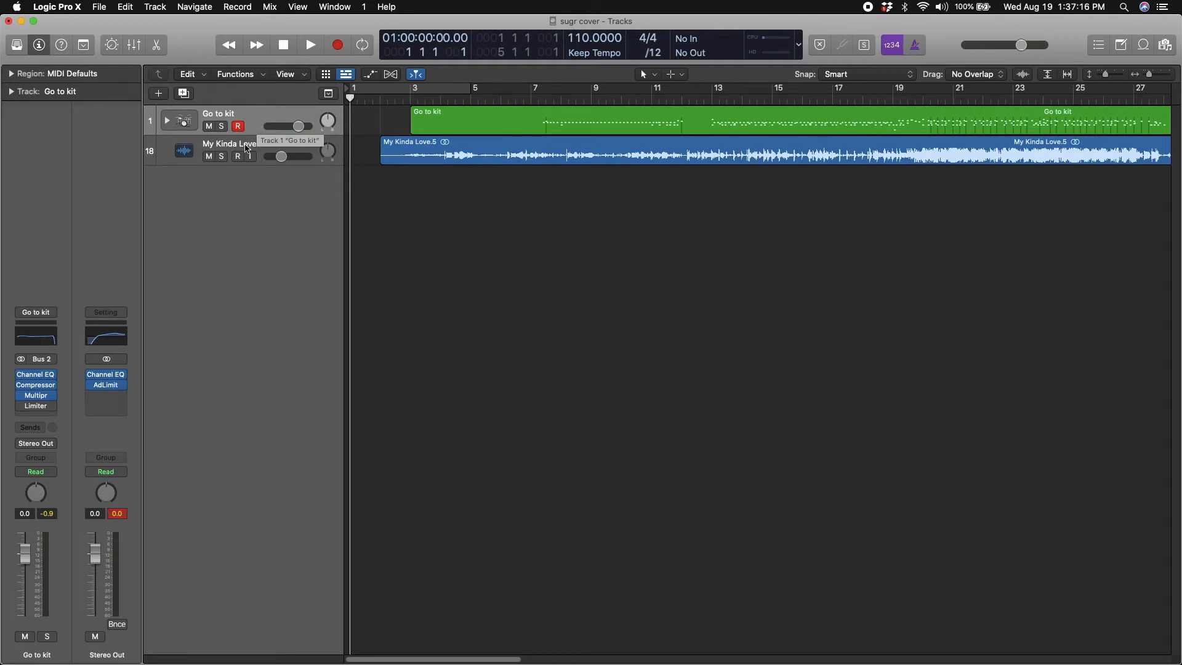
{"action": "left_click", "coordinate": [167, 121]}
{"action": "left_click", "coordinate": [246, 161]}
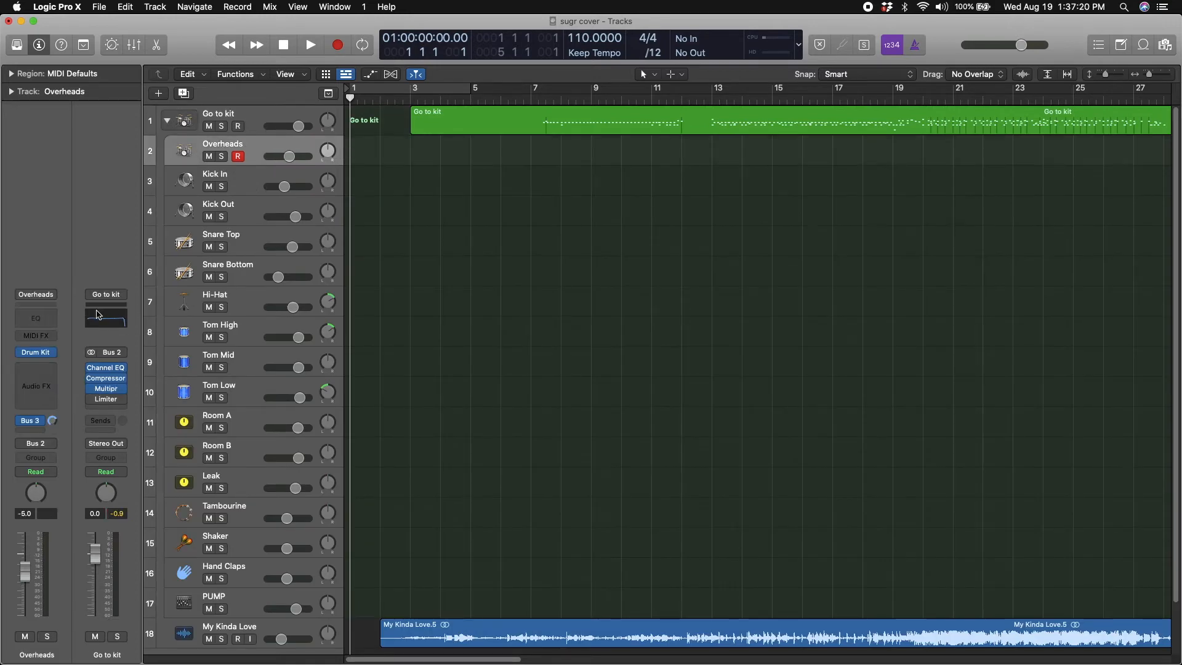
{"action": "left_click", "coordinate": [38, 354]}
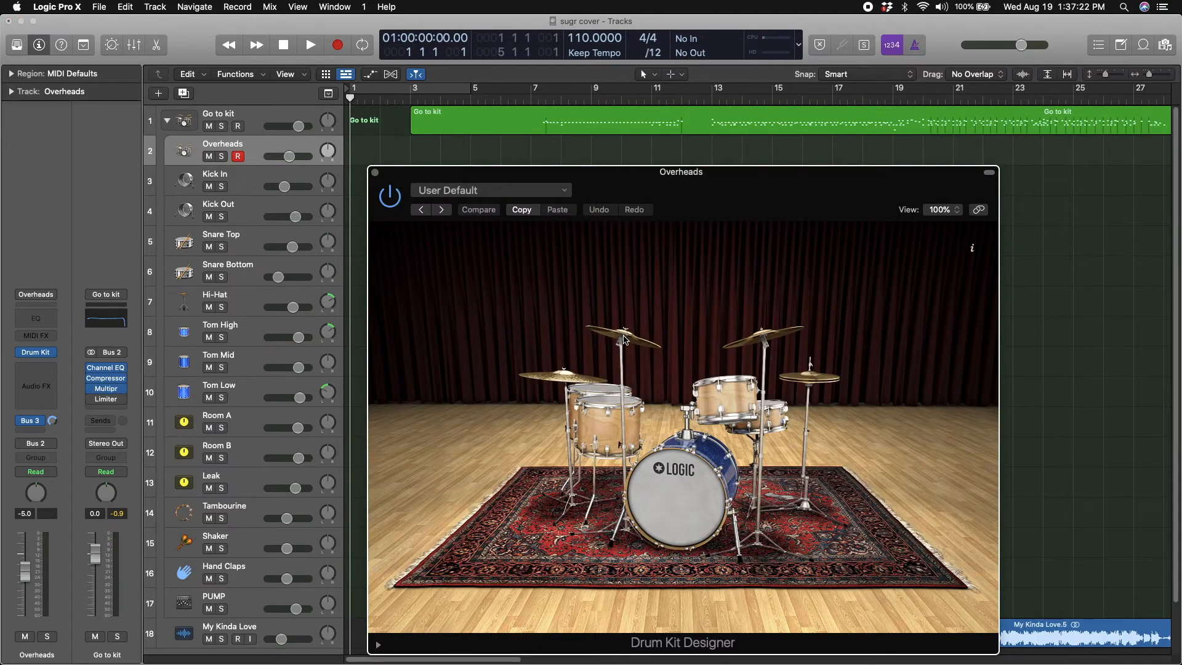
Examine the crash cymbals, toms, kick and snare used in the kit, close Drum Kit Designer and collapse the track stack
{"action": "left_click", "coordinate": [624, 339]}
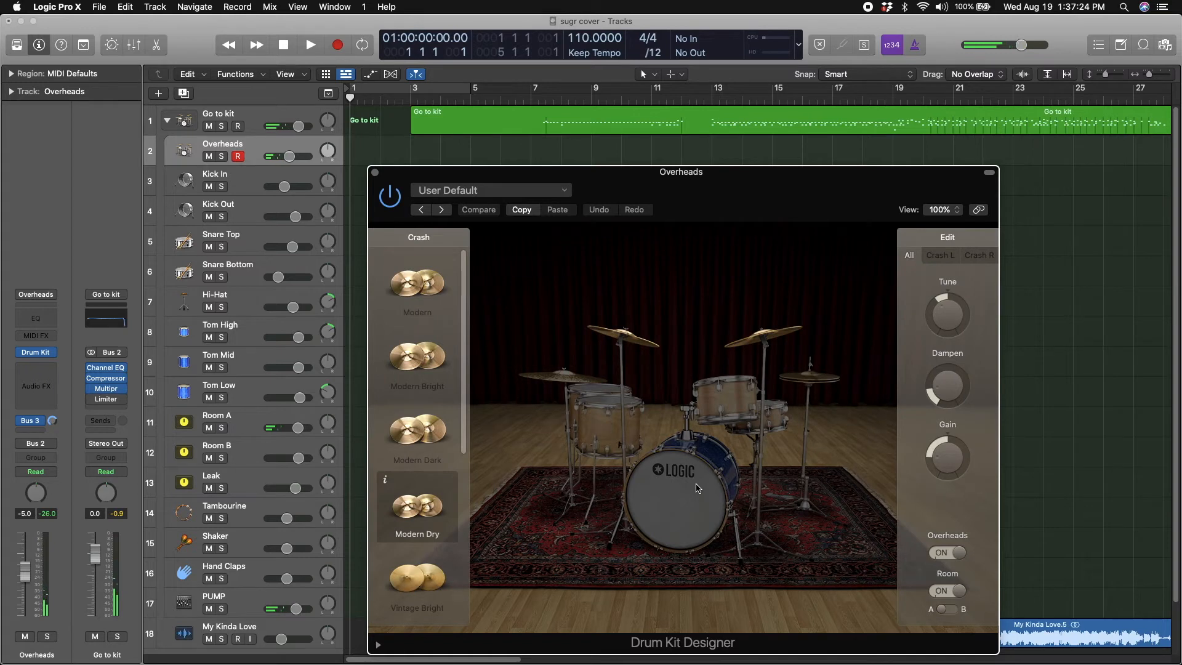
{"action": "left_click", "coordinate": [615, 424]}
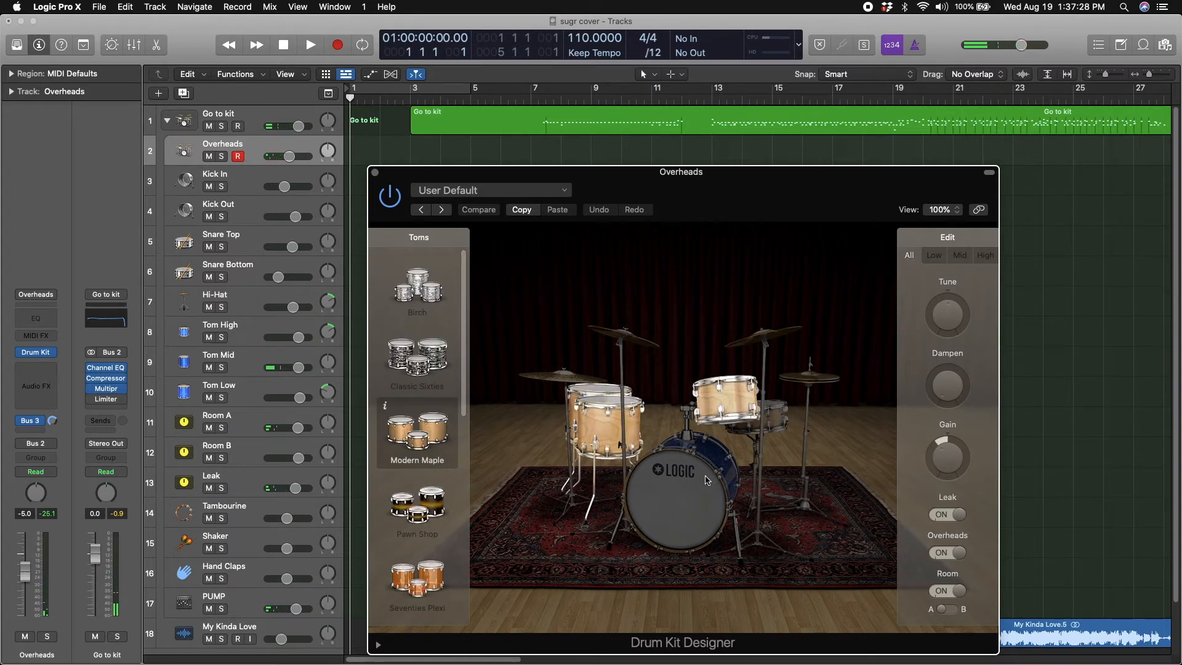
{"action": "left_click", "coordinate": [707, 481]}
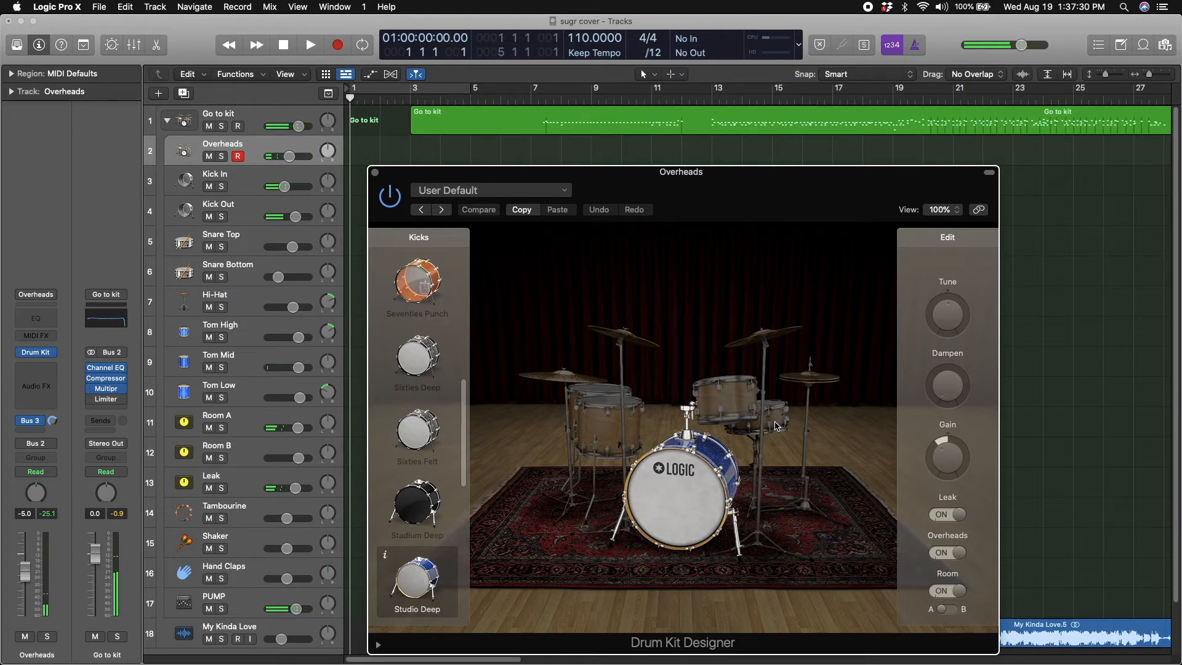
{"action": "left_click", "coordinate": [777, 425]}
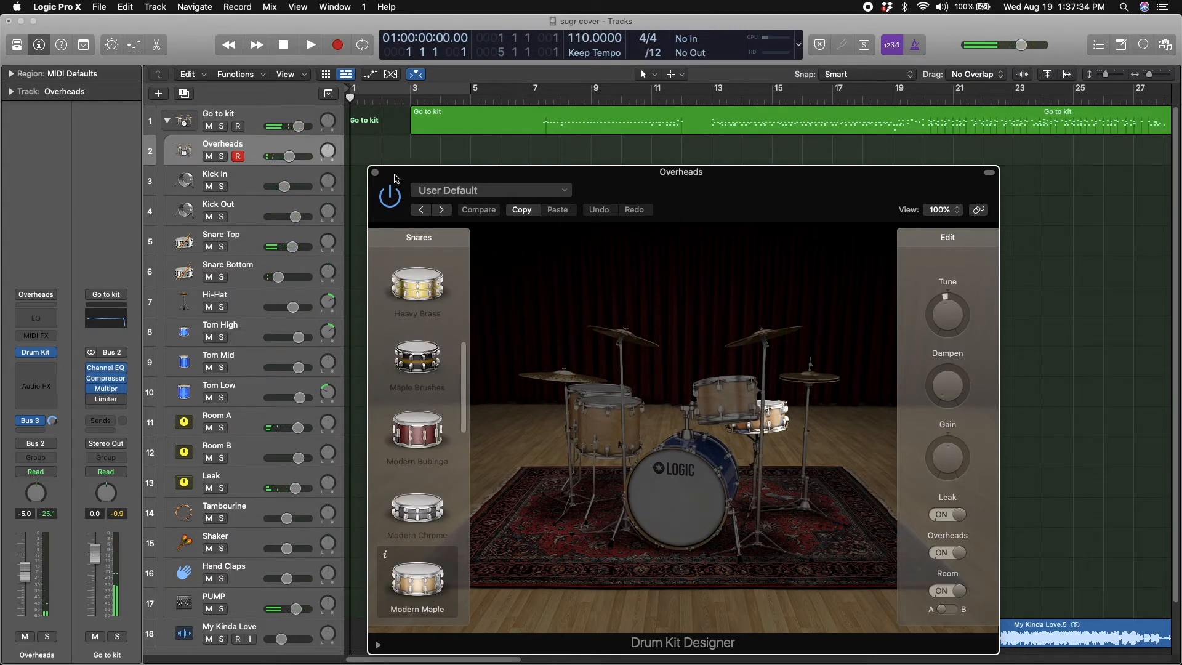
{"action": "left_click", "coordinate": [375, 172]}
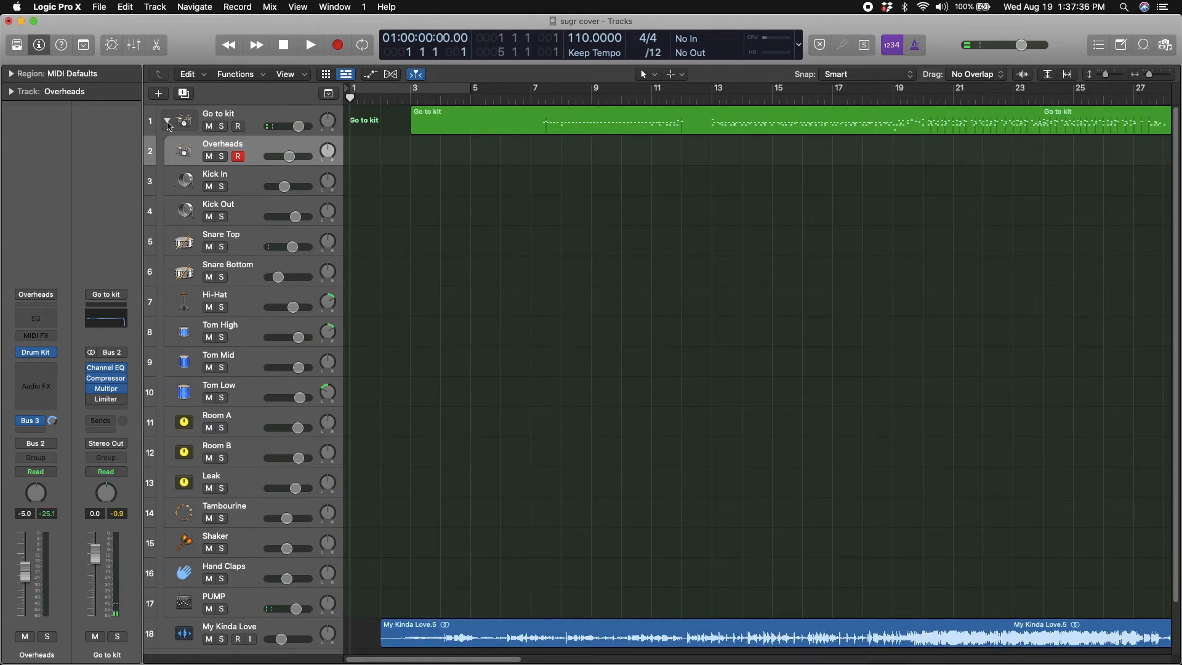
{"action": "left_click", "coordinate": [168, 122]}
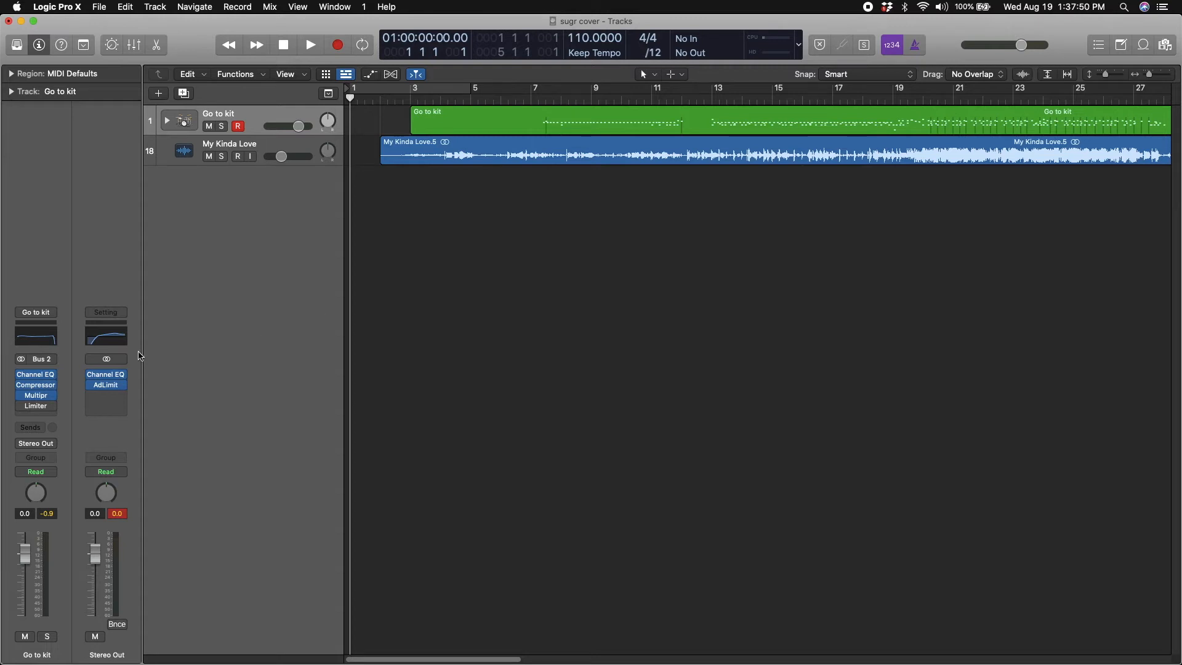
Enable the Limiter on the Go to kit channel and audition the song from about bars 7, 16 and 21
{"action": "left_click", "coordinate": [22, 407]}
{"action": "double_click", "coordinate": [548, 101]}
{"action": "left_click", "coordinate": [805, 97]}
{"action": "left_click", "coordinate": [968, 98]}
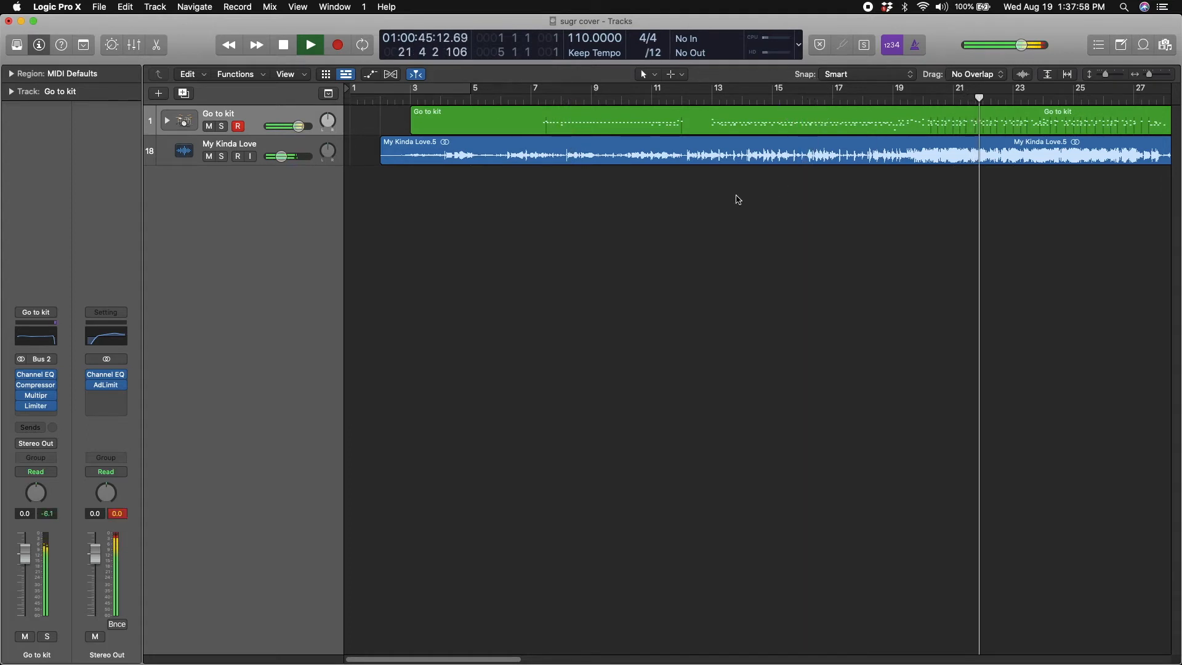
{"action": "key", "text": "space"}
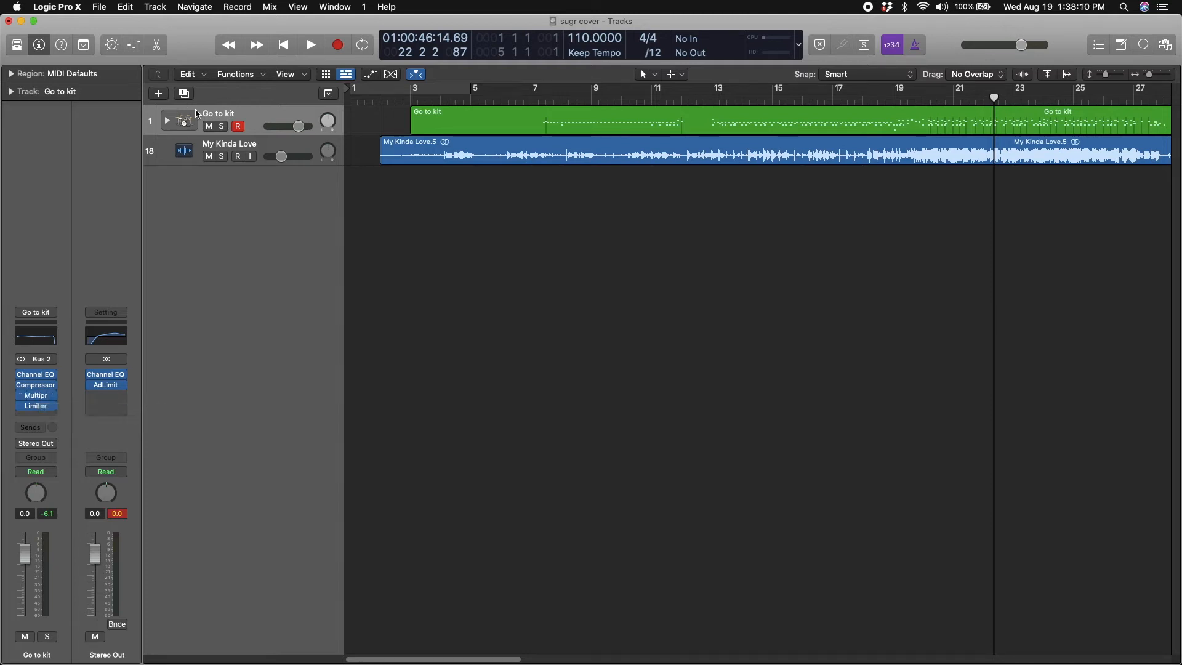
Show the Library and pick the Go to kit patch under User Patches
{"action": "left_click", "coordinate": [10, 47]}
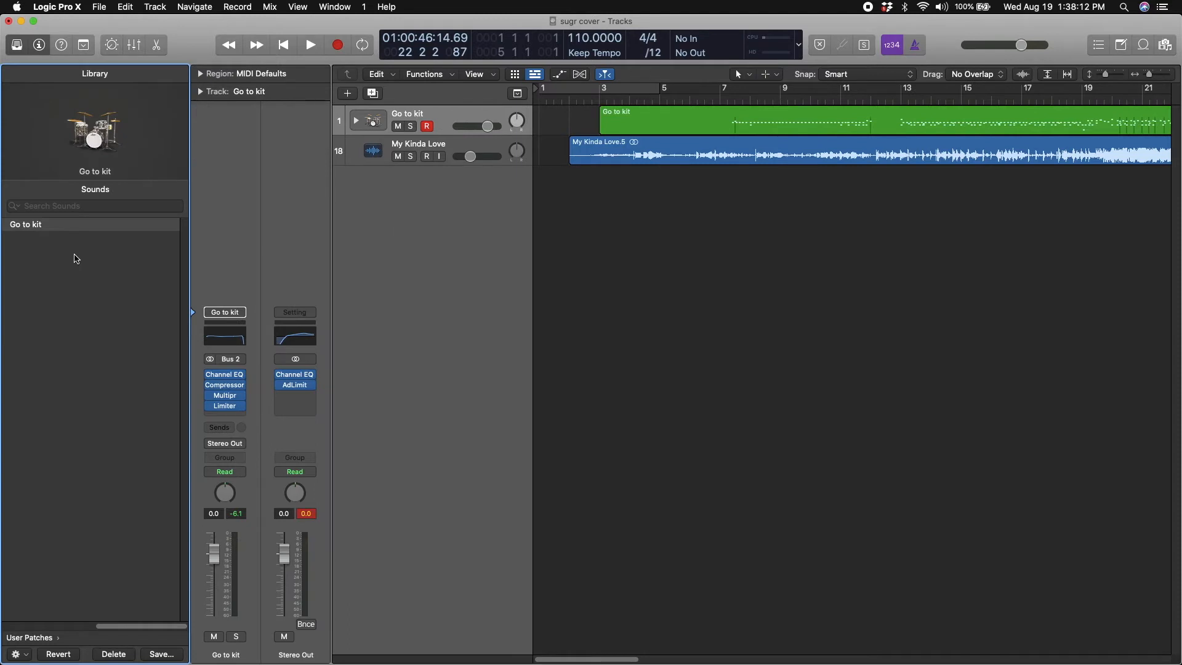
{"action": "scroll", "coordinate": [69, 245], "scroll_direction": "left", "scroll_amount": 5}
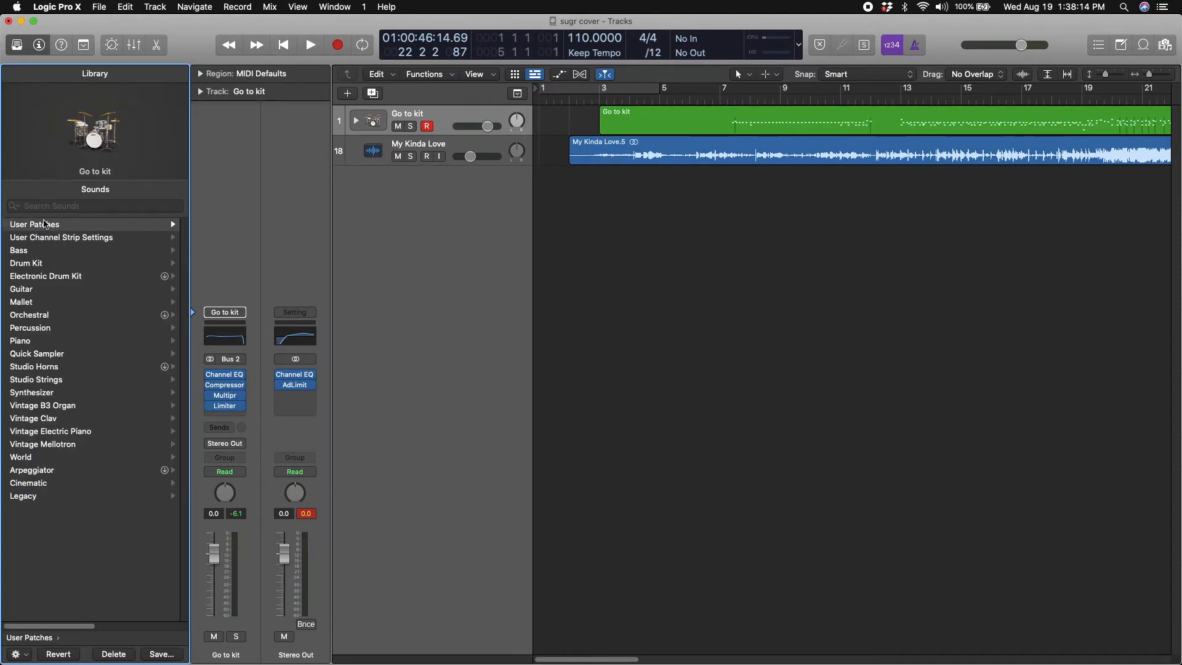
{"action": "left_click", "coordinate": [63, 224]}
{"action": "left_click", "coordinate": [69, 228]}
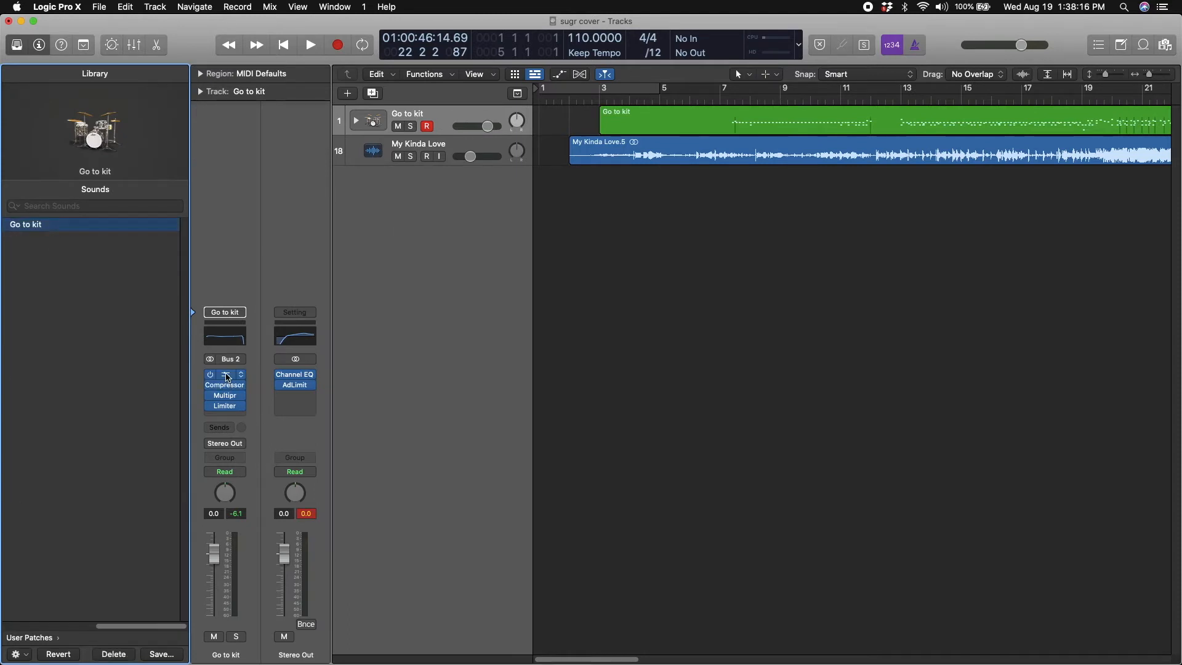
Try a -24.0 dB cut at 1210 Hz in the Go to kit track's Channel EQ, undo it and close the plug-in
{"action": "left_click", "coordinate": [228, 375]}
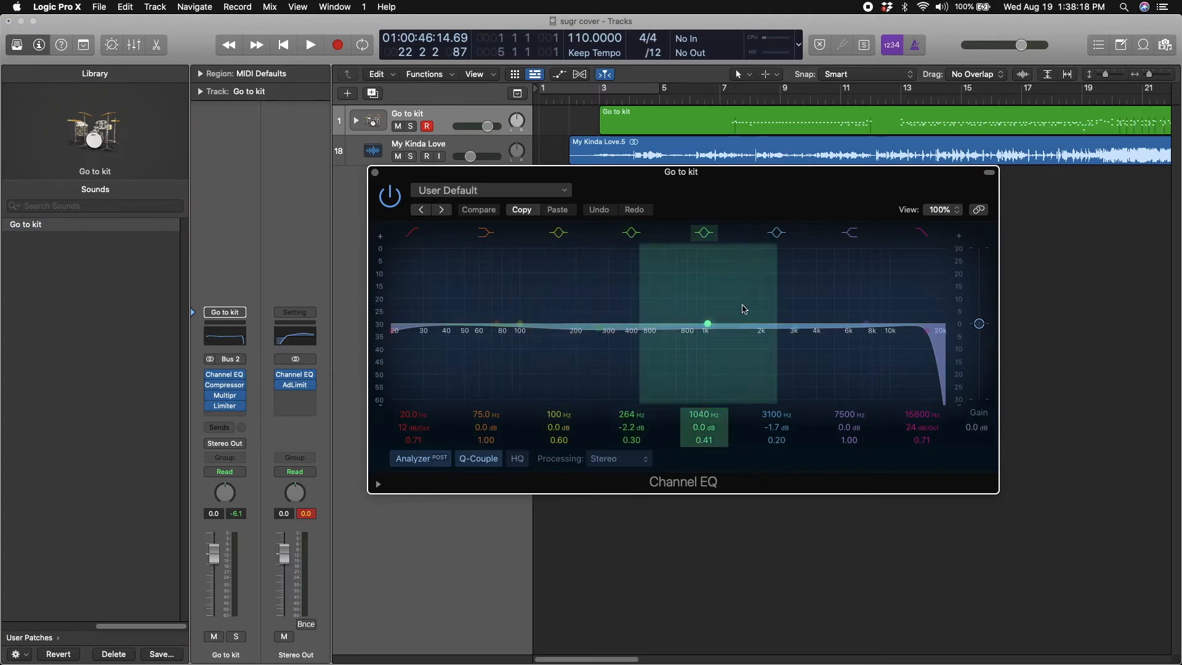
{"action": "left_click_drag", "start_coordinate": [707, 324], "coordinate": [708, 425]}
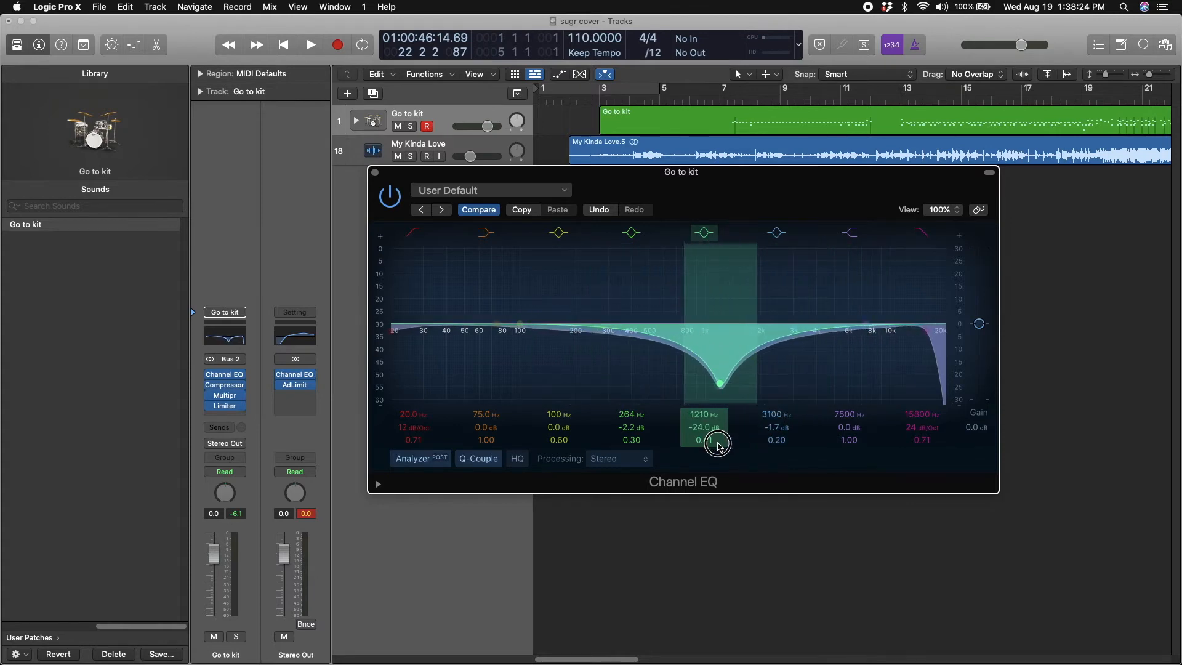
{"action": "key", "text": "super+z"}
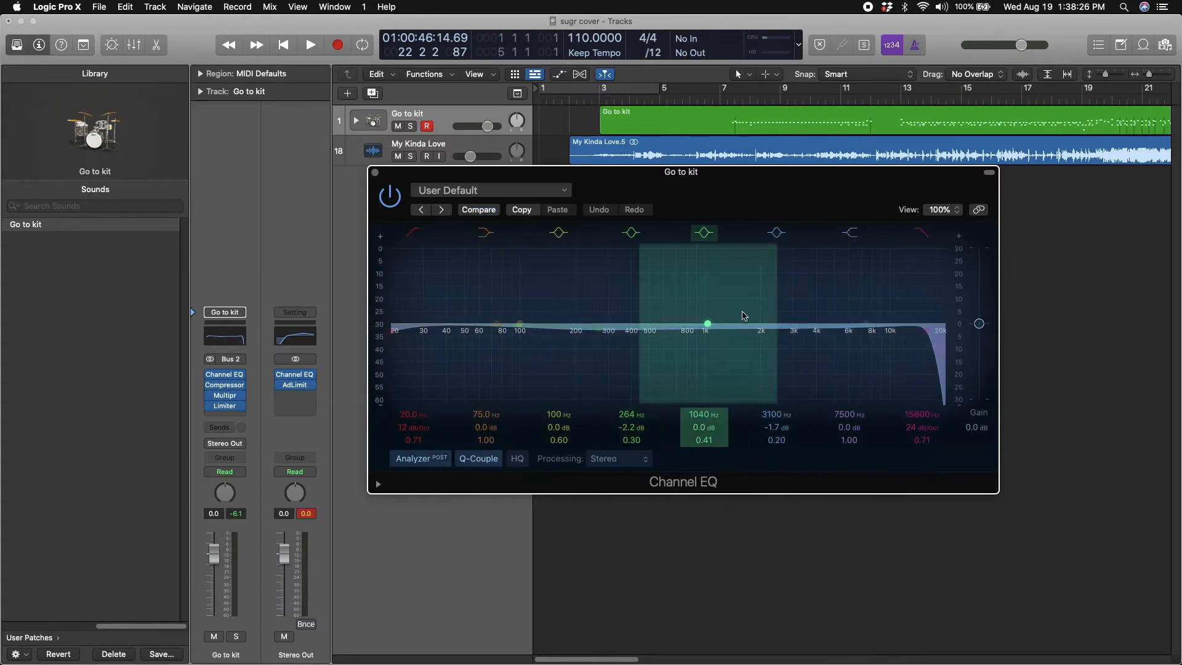
{"action": "left_click", "coordinate": [374, 172]}
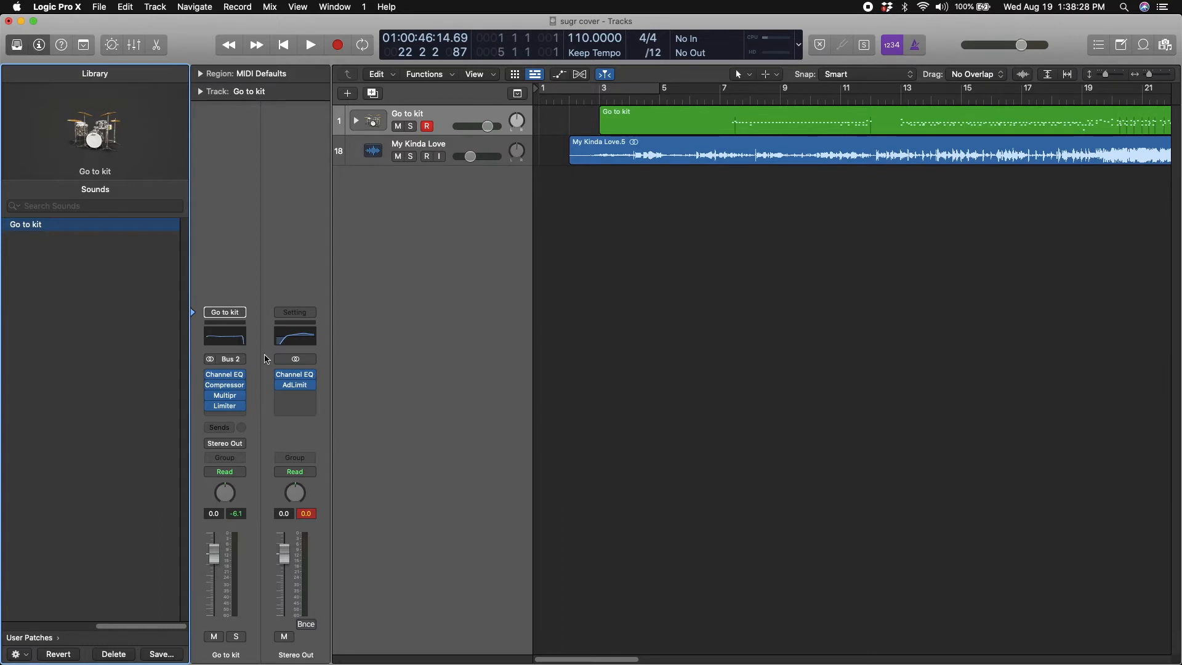
Try the Platinum Digital, Studio VCA, Studio FET, Classic VCA and Vintage FET models in the Go to kit track's Compressor and revert to its original settings
{"action": "left_click", "coordinate": [225, 384]}
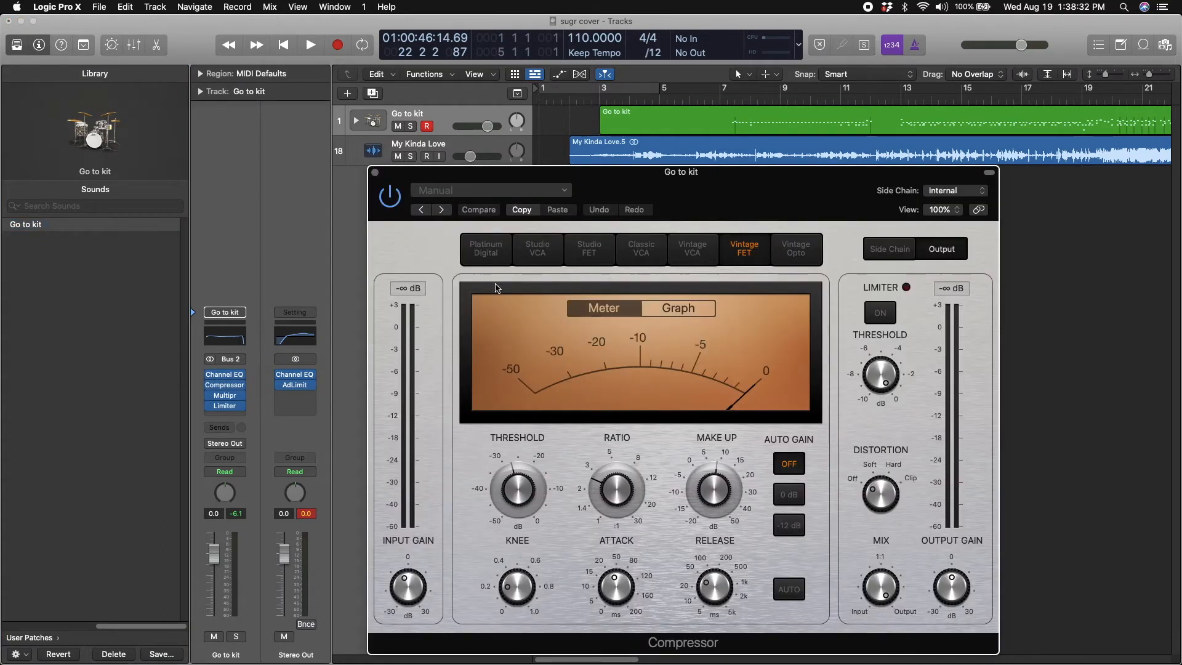
{"action": "left_click", "coordinate": [490, 258]}
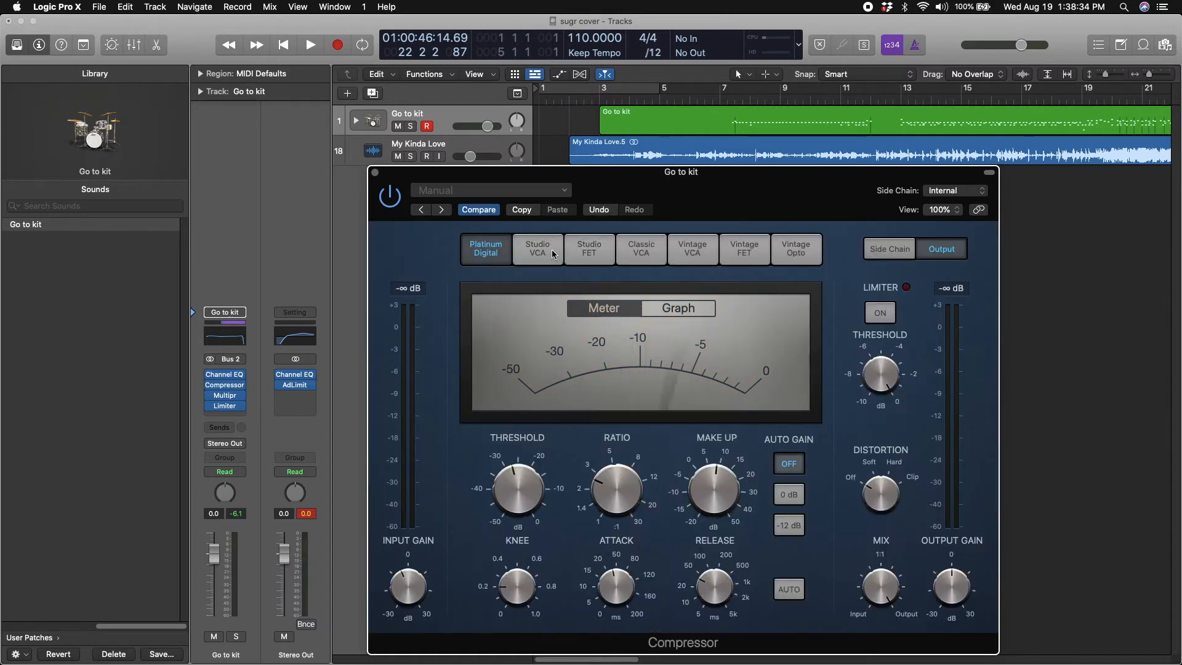
{"action": "left_click", "coordinate": [542, 250]}
{"action": "left_click", "coordinate": [589, 249]}
{"action": "left_click", "coordinate": [646, 253]}
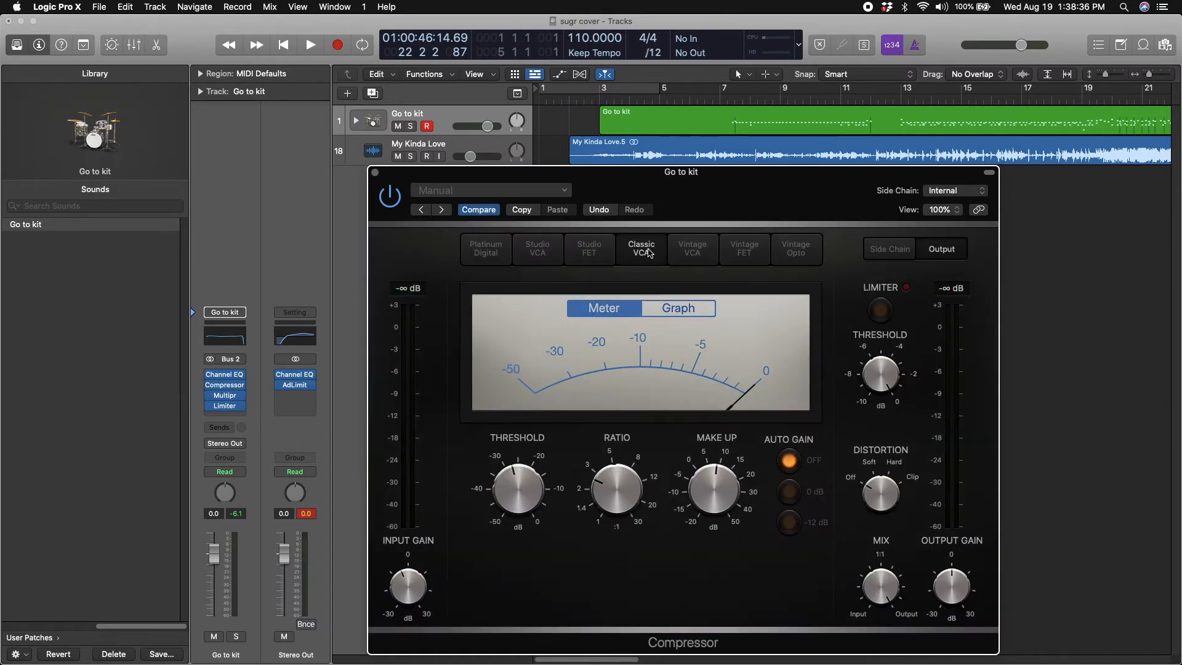
{"action": "left_click", "coordinate": [738, 247]}
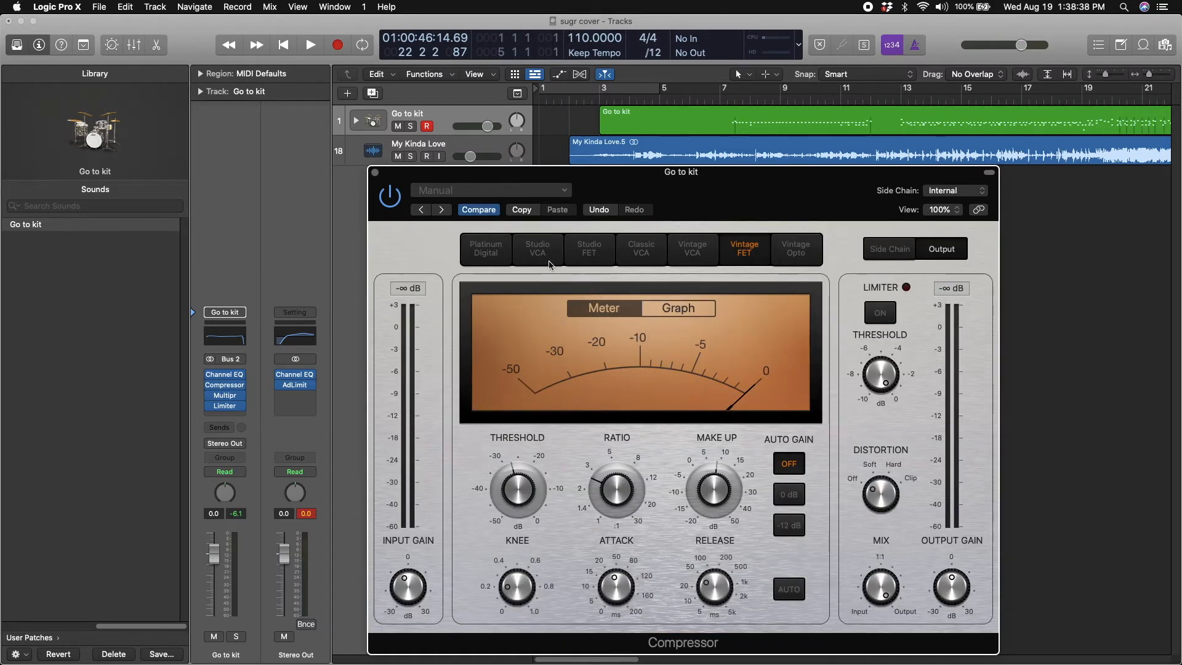
{"action": "left_click", "coordinate": [487, 211]}
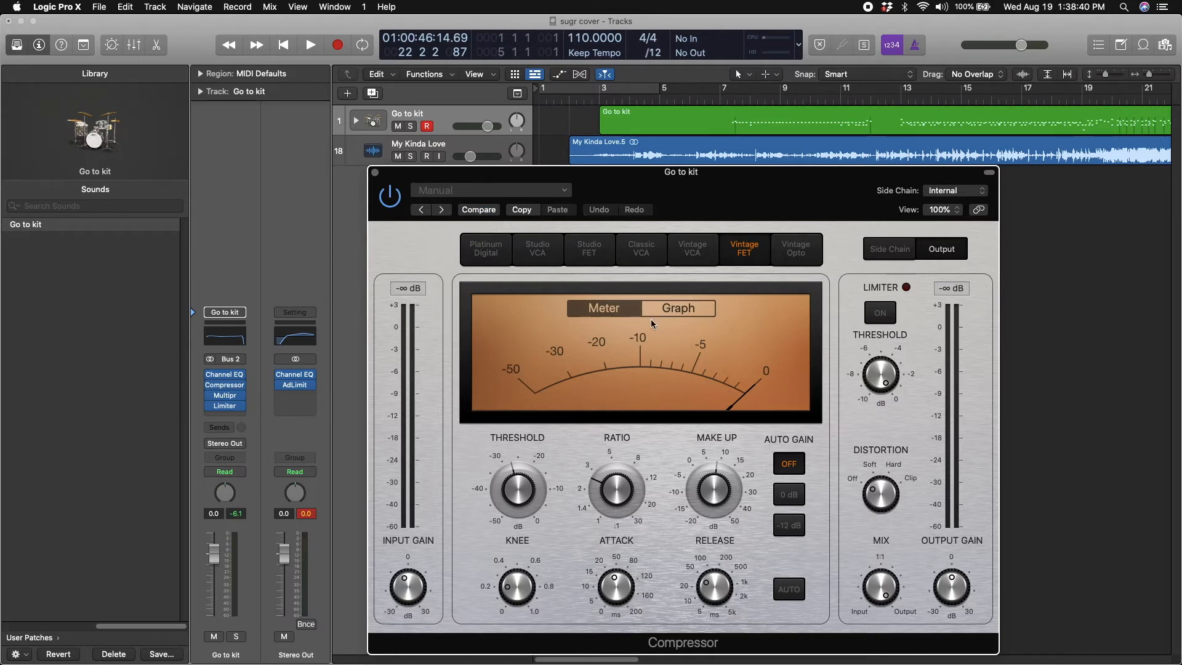
Open the My Kinda Love.5 region in the audio editor, close the Compressor, select the Go to kit region and collapse the editor
{"action": "mouse_move", "coordinate": [533, 519]}
{"action": "double_click", "coordinate": [722, 145]}
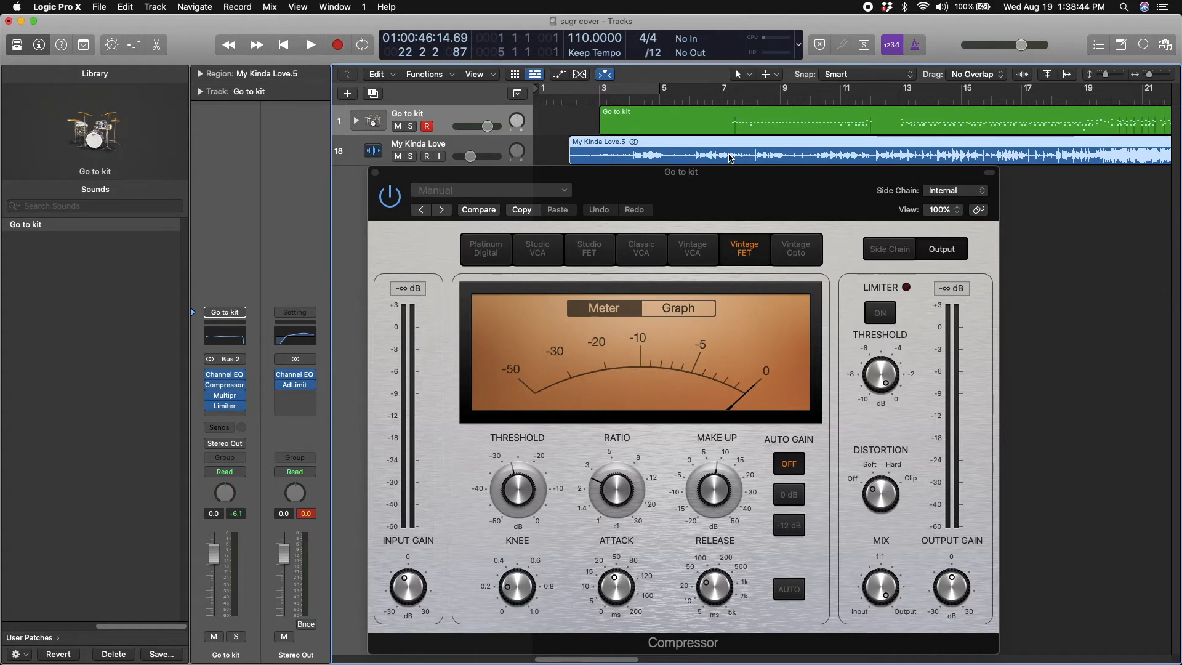
{"action": "left_click", "coordinate": [376, 173]}
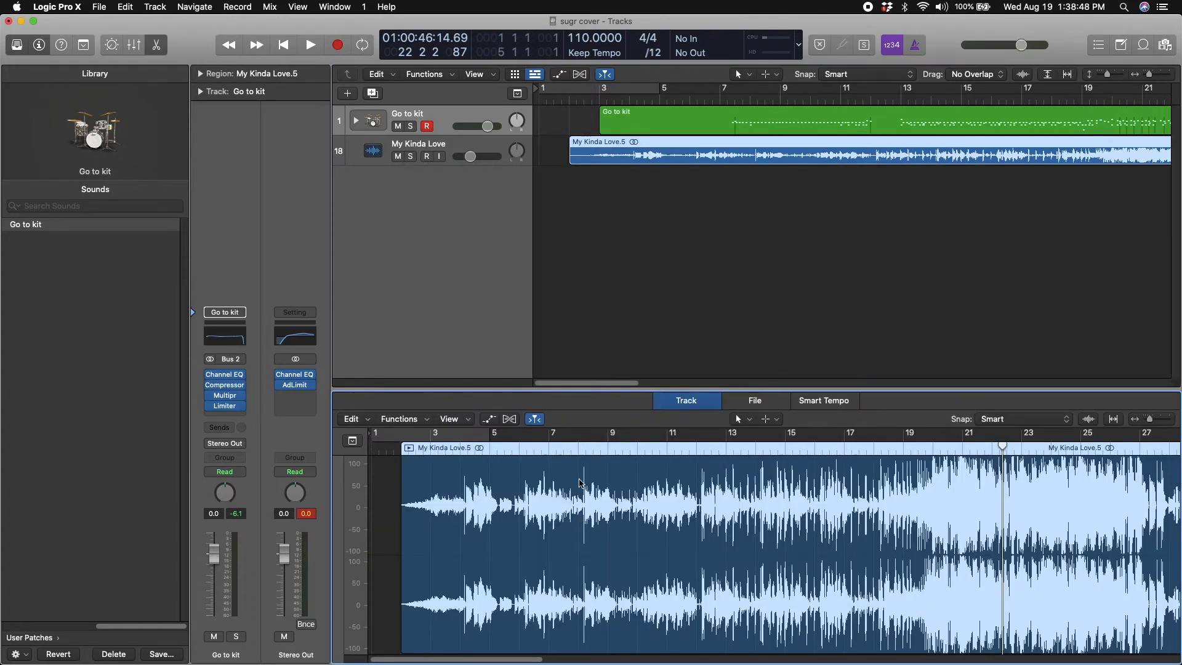
{"action": "left_click", "coordinate": [670, 114]}
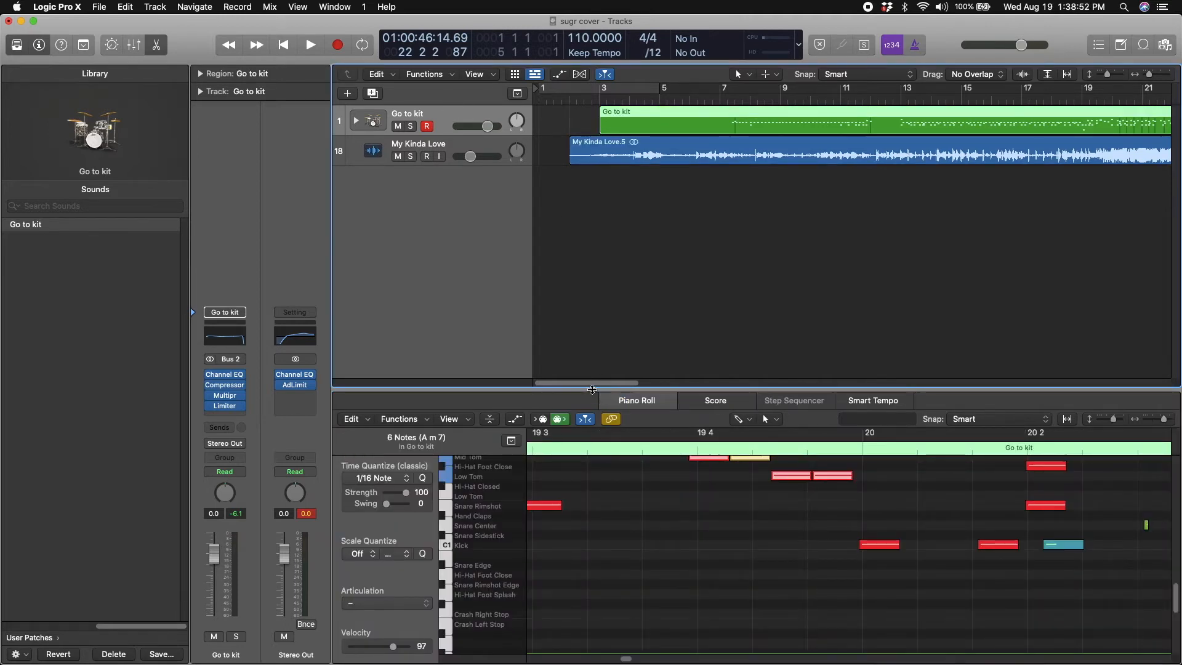
{"action": "left_click_drag", "start_coordinate": [592, 390], "coordinate": [579, 664]}
Try a -33.0 dB threshold with a higher ratio and more make-up gain in the Go to kit track's Compressor, and revert to the original settings
{"action": "mouse_move", "coordinate": [226, 389]}
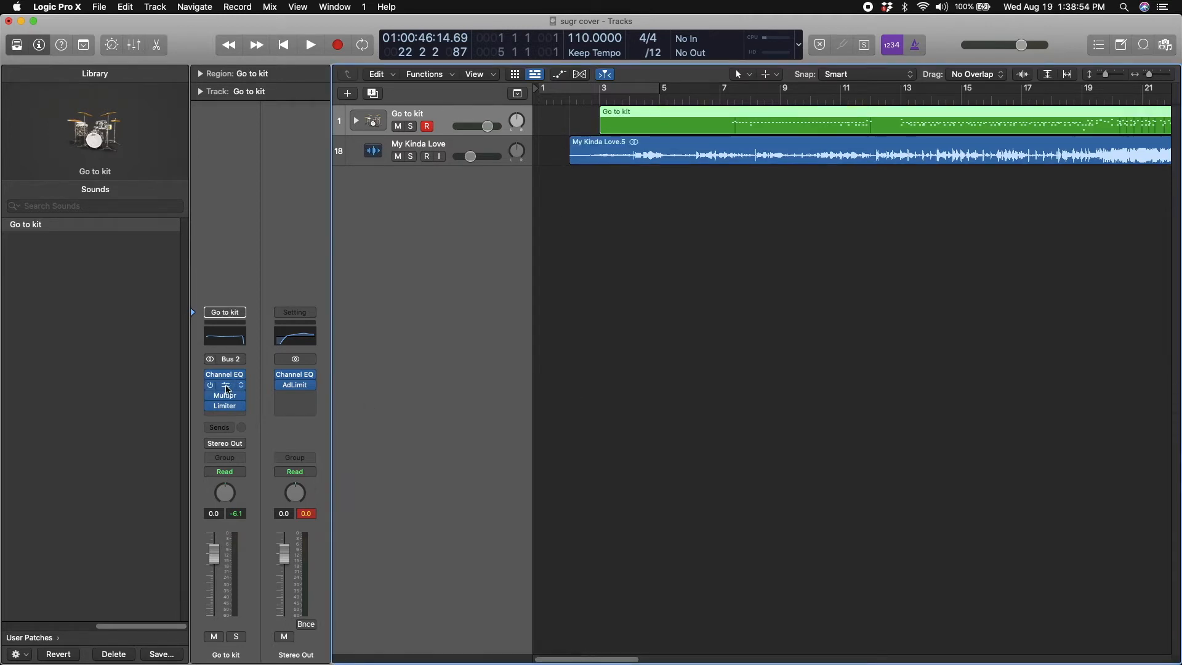
{"action": "left_click", "coordinate": [226, 388]}
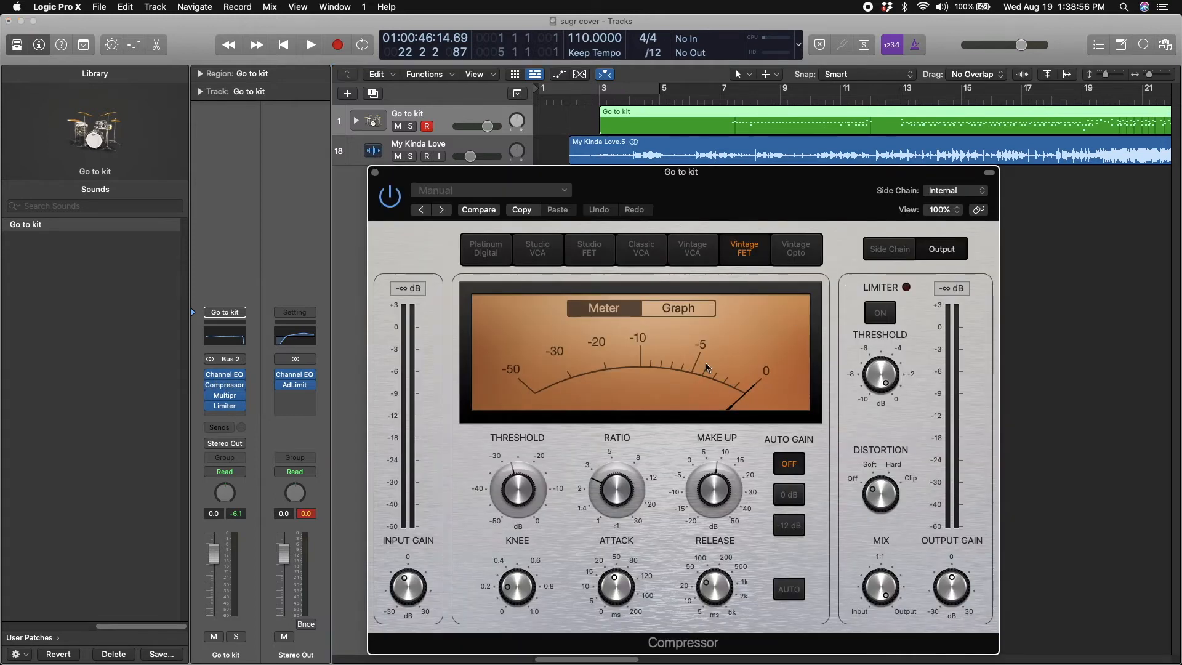
{"action": "left_click_drag", "start_coordinate": [540, 489], "coordinate": [539, 508]}
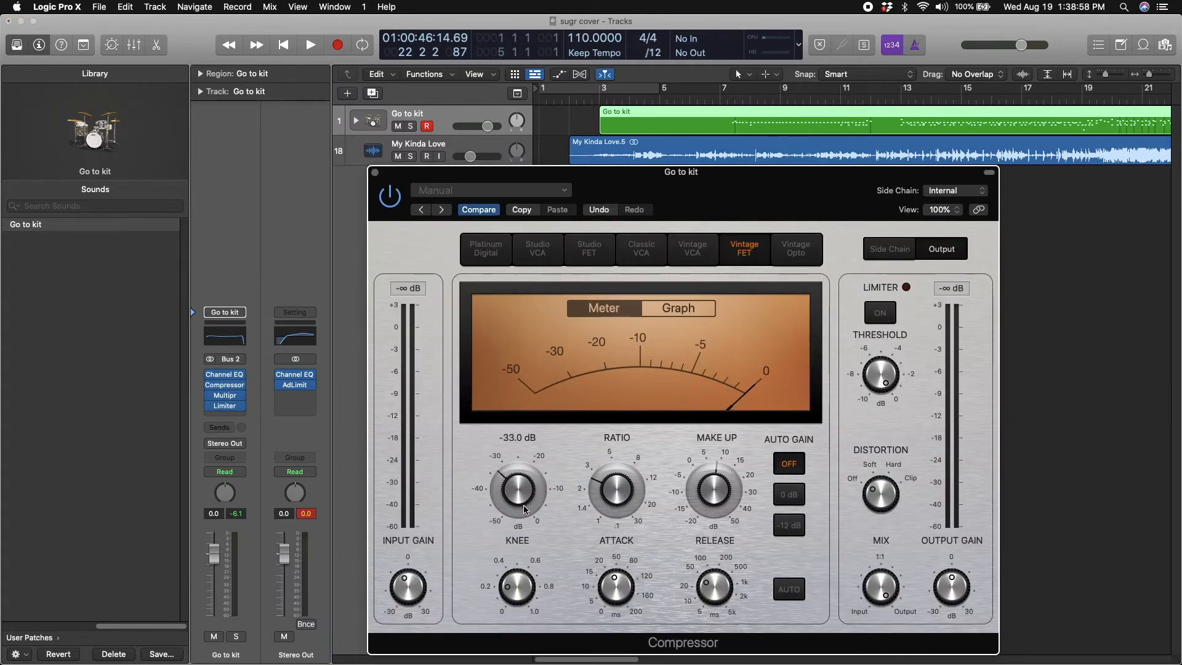
{"action": "left_click_drag", "start_coordinate": [620, 486], "coordinate": [620, 462]}
{"action": "left_click_drag", "start_coordinate": [713, 487], "coordinate": [712, 458]}
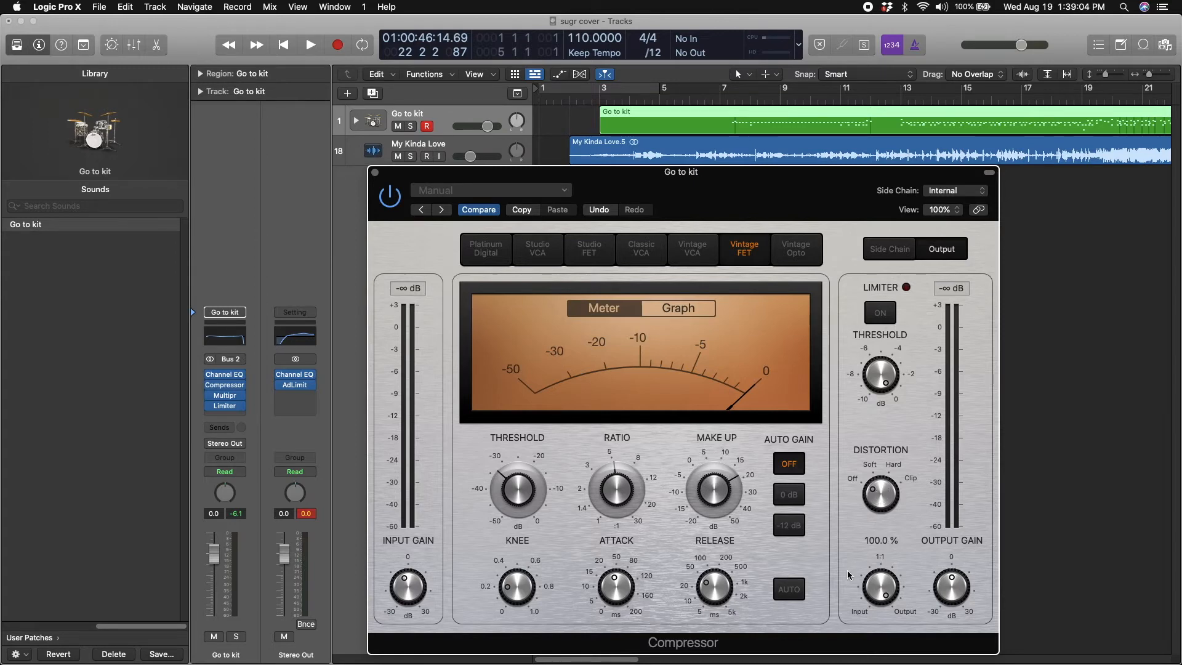
{"action": "left_click", "coordinate": [479, 210]}
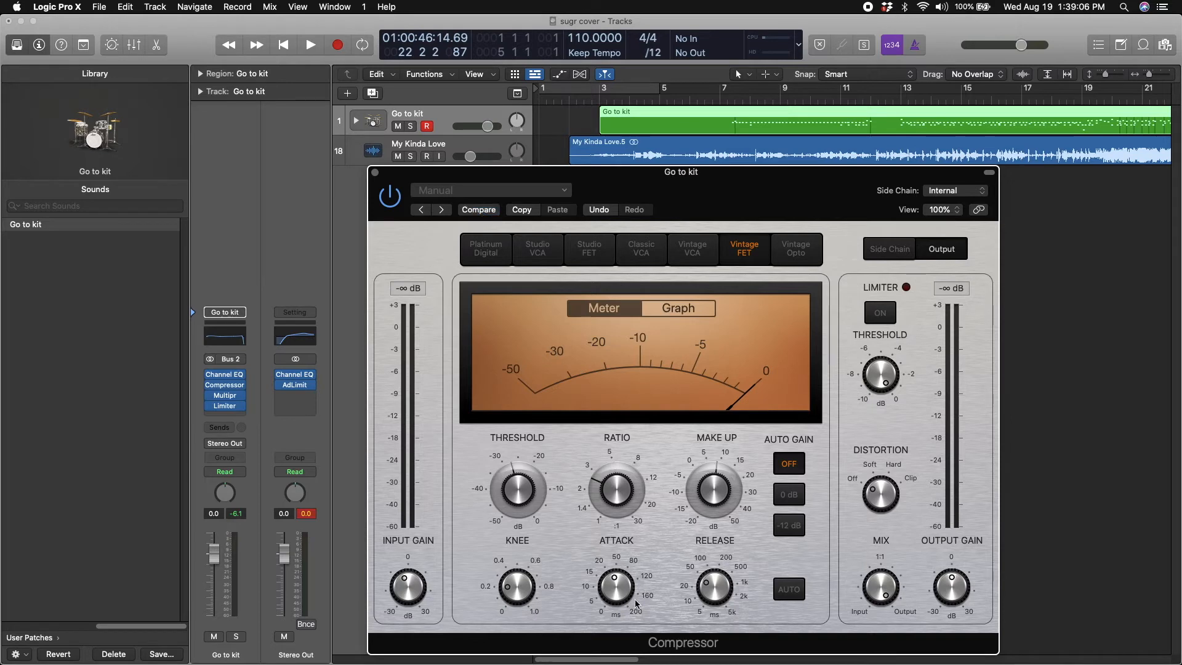
Inspect the band settings of the Go to kit track's Multipressor and close it
{"action": "left_click", "coordinate": [376, 173]}
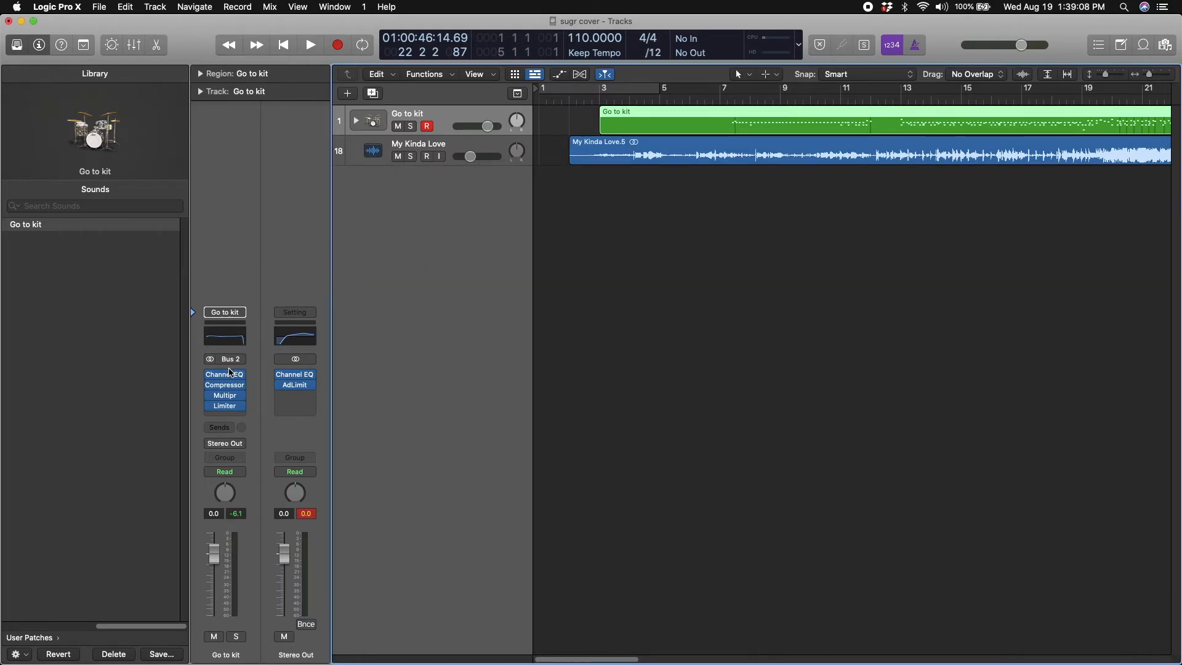
{"action": "left_click", "coordinate": [225, 395]}
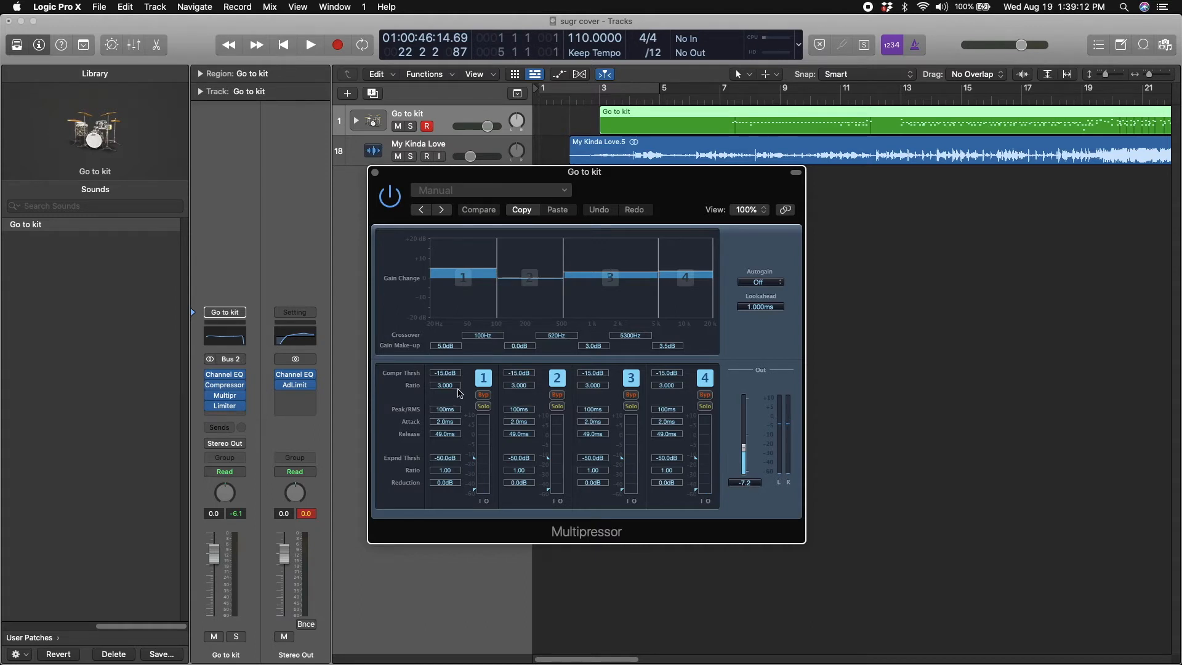
{"action": "left_click", "coordinate": [375, 173]}
Try a +10.6 dB gain in the Go to kit track's Limiter during playback, revert to its original settings and close it
{"action": "left_click", "coordinate": [226, 407]}
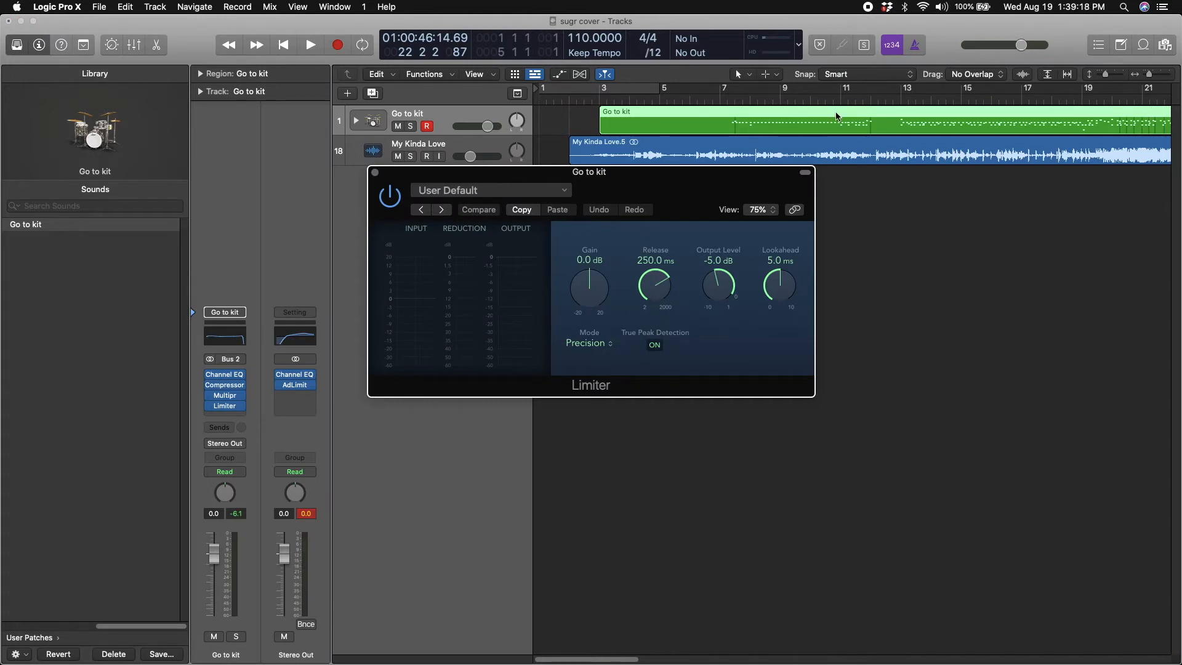
{"action": "left_click", "coordinate": [798, 101]}
{"action": "key", "text": "space"}
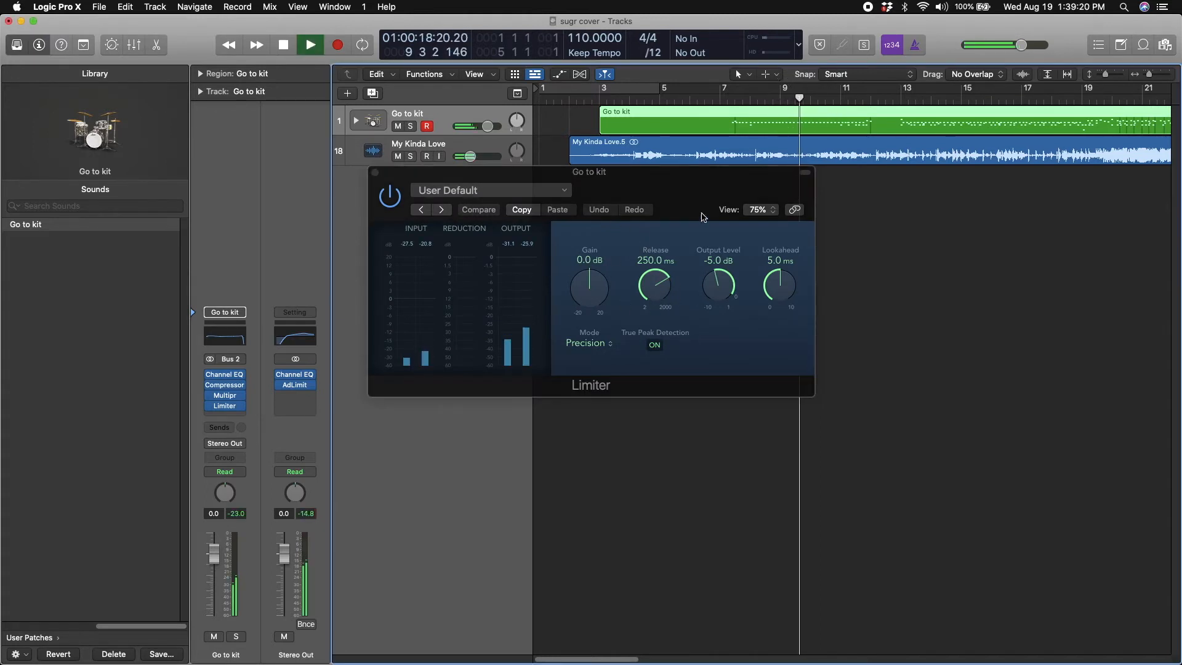
{"action": "left_click", "coordinate": [1095, 100]}
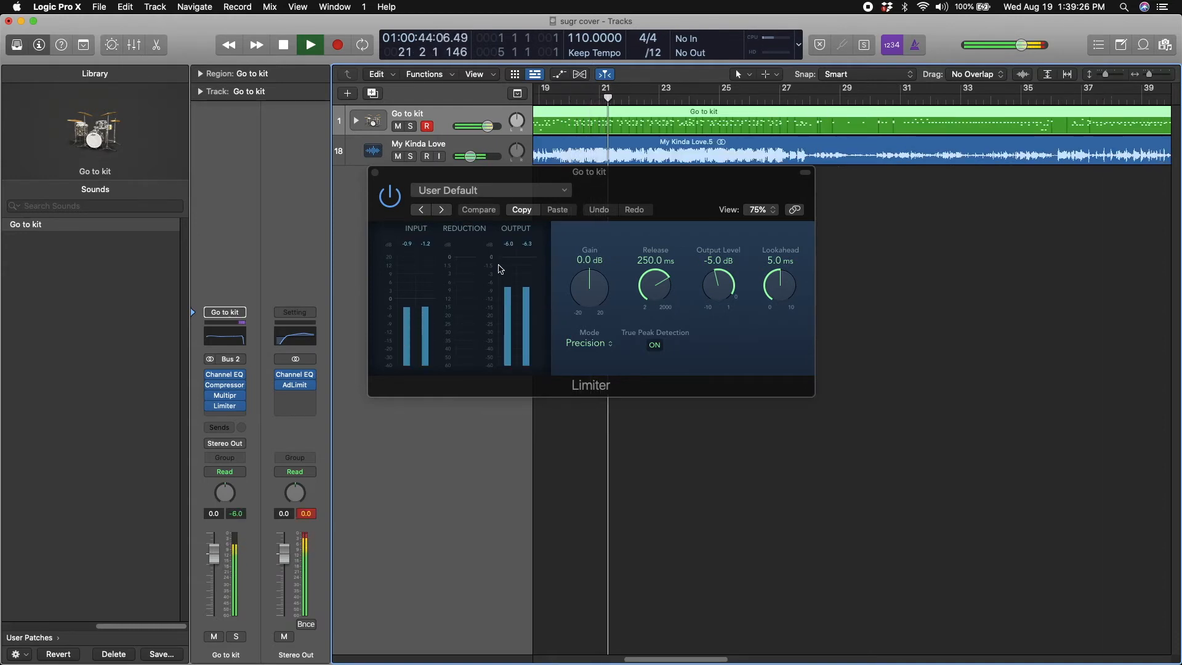
{"action": "left_click_drag", "start_coordinate": [590, 288], "coordinate": [592, 234]}
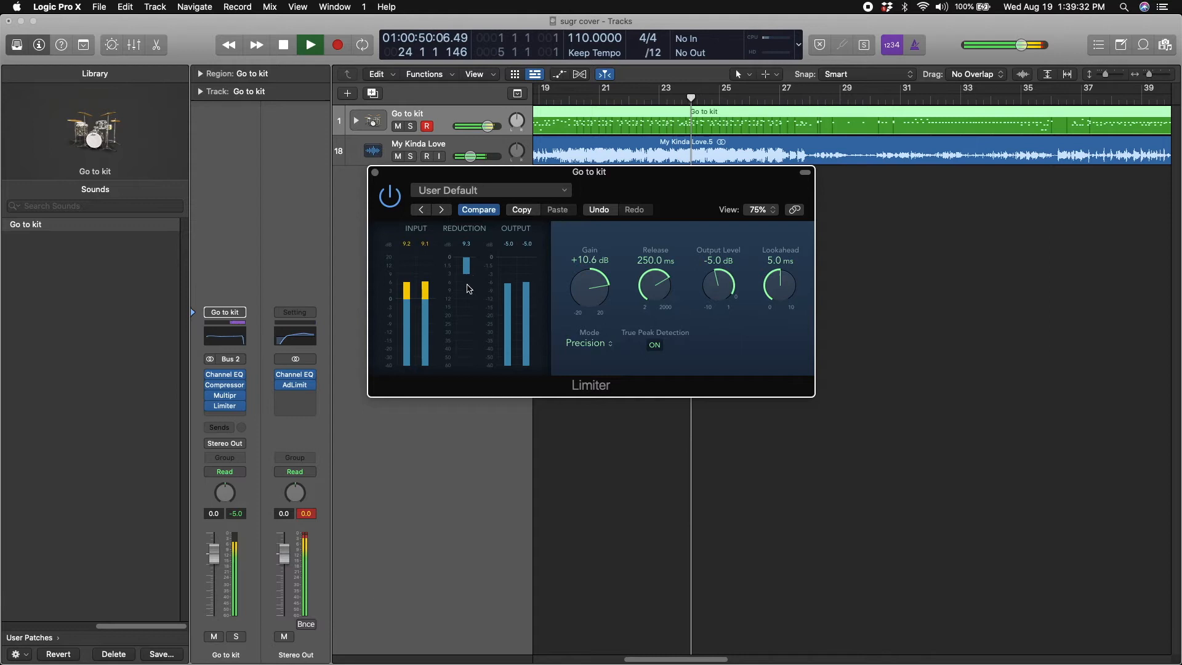
{"action": "left_click_drag", "start_coordinate": [581, 289], "coordinate": [578, 340]}
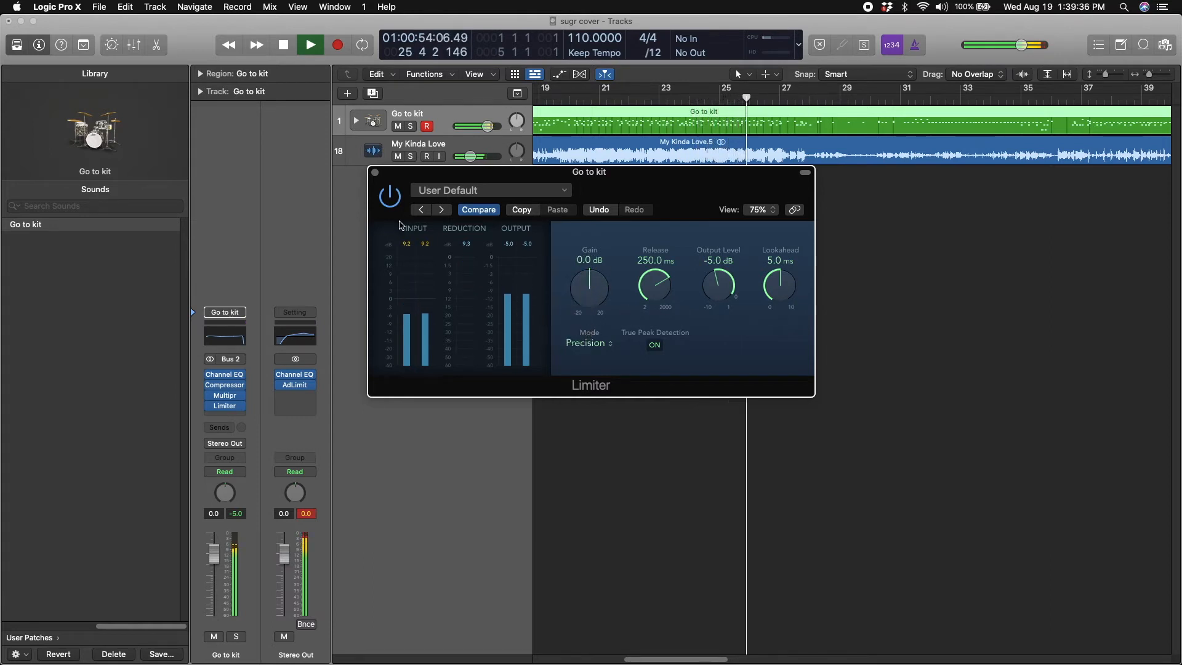
{"action": "left_click", "coordinate": [472, 211]}
{"action": "left_click", "coordinate": [376, 173]}
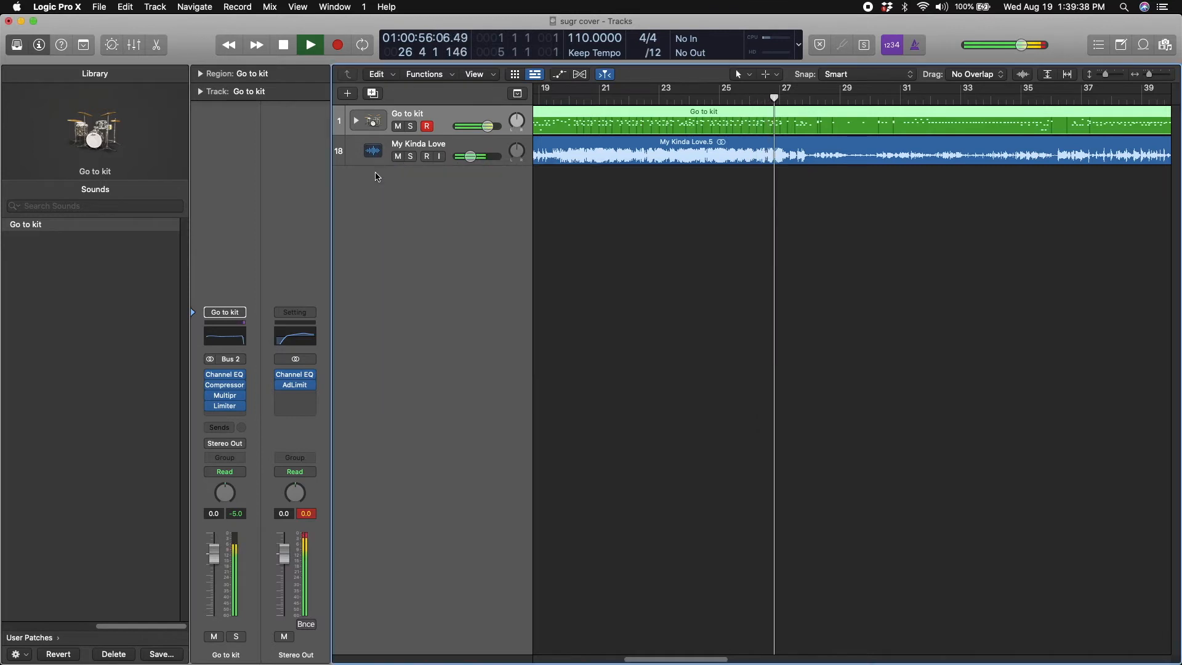
{"action": "key", "text": "space"}
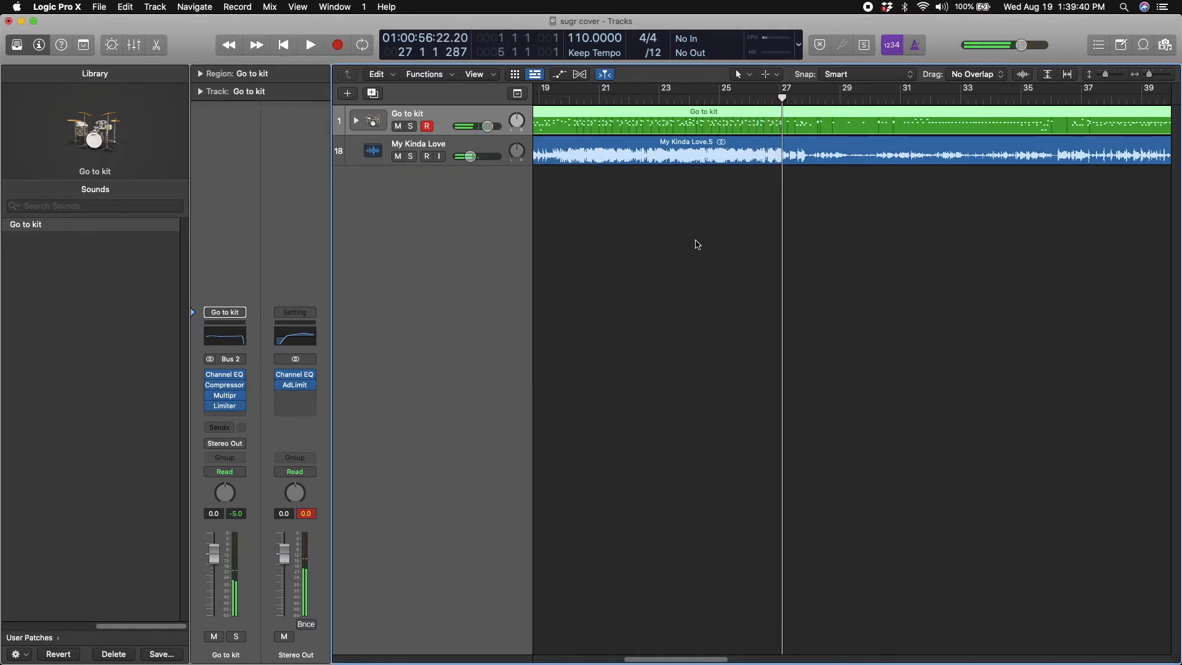
Remove the BPM Counter plug-in from the My Kinda Love track and set the track's volume to -10.8 dB
{"action": "left_click", "coordinate": [469, 155]}
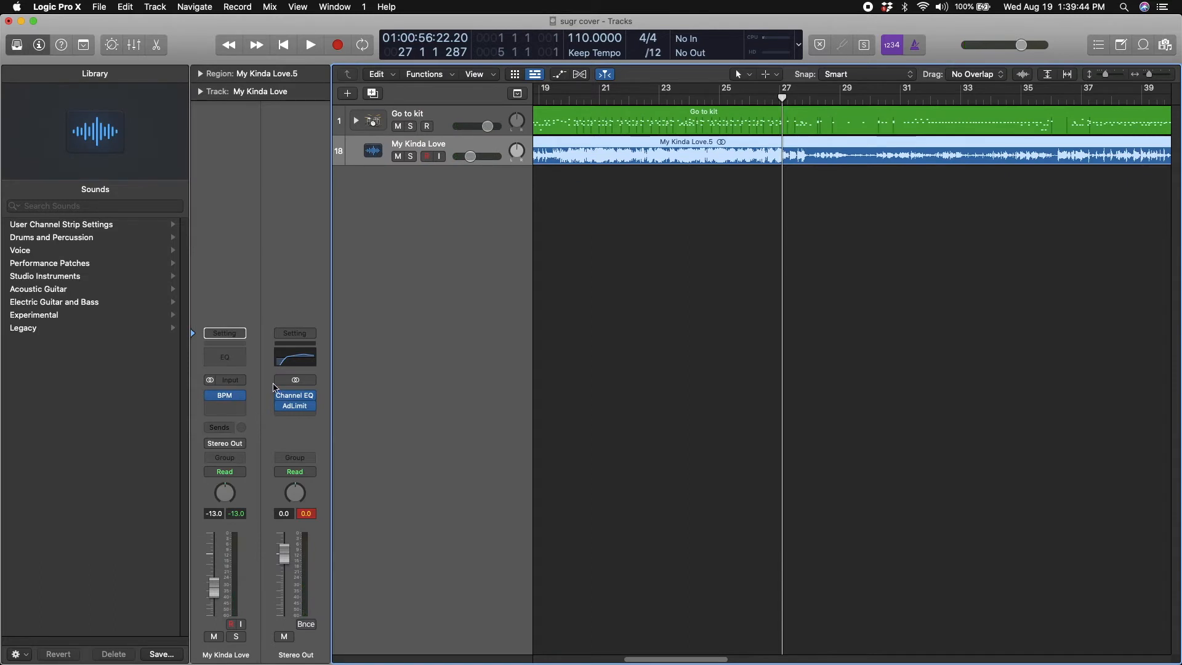
{"action": "left_click", "coordinate": [243, 397]}
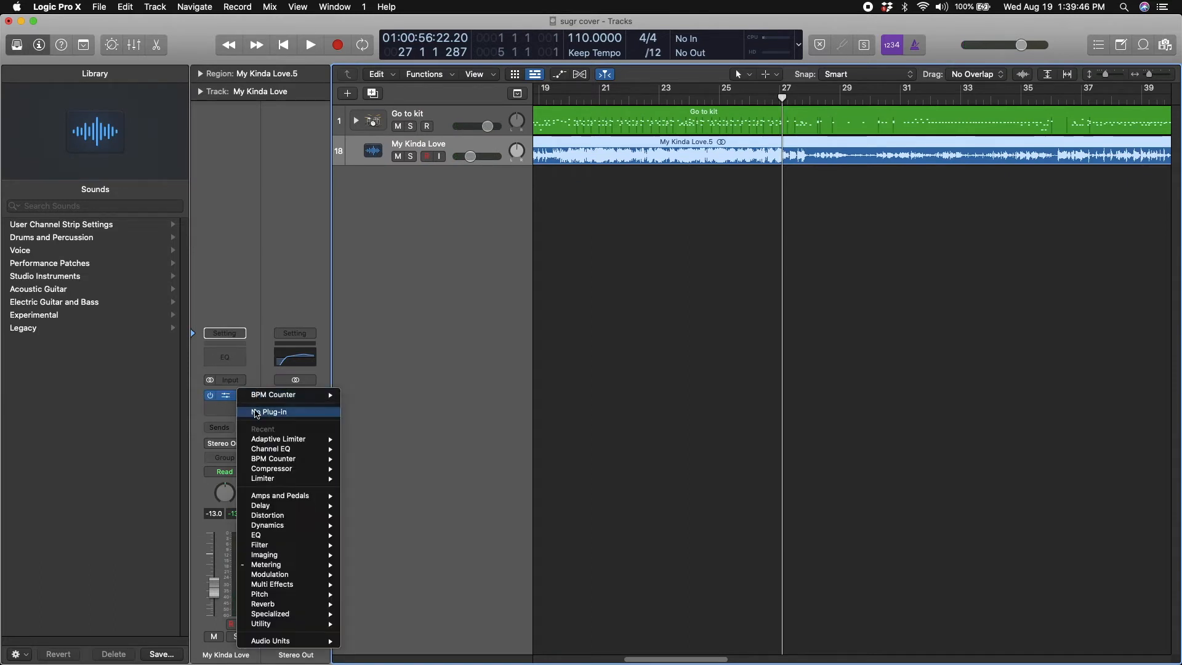
{"action": "left_click", "coordinate": [262, 413]}
{"action": "left_click_drag", "start_coordinate": [478, 159], "coordinate": [479, 161]}
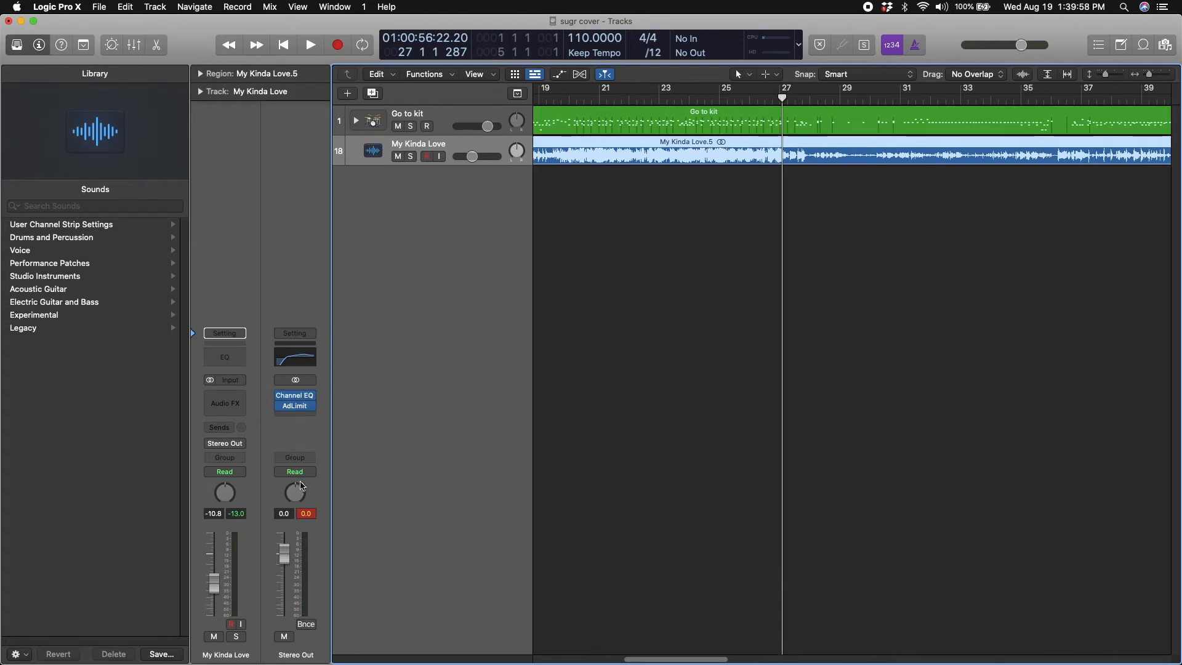
Try a 20.0 Hz low cut in the Stereo Out Channel EQ during playback with the analyzer on, comparing it against the stored settings
{"action": "left_click", "coordinate": [298, 399]}
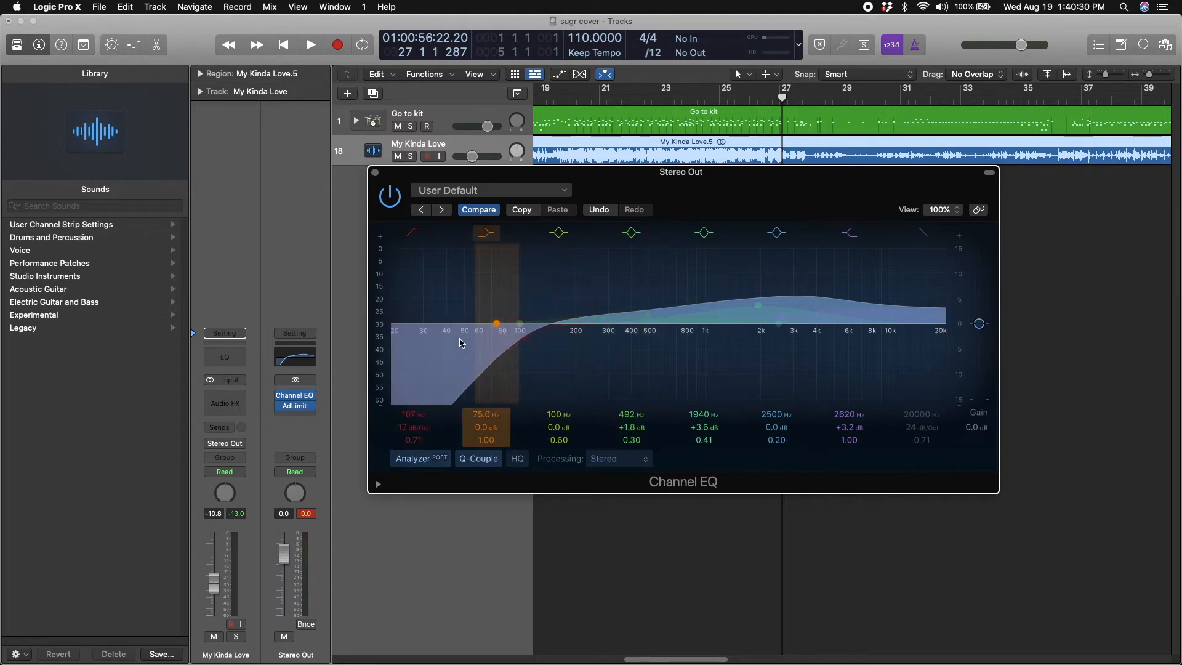
{"action": "key", "text": "space"}
{"action": "left_click", "coordinate": [421, 459]}
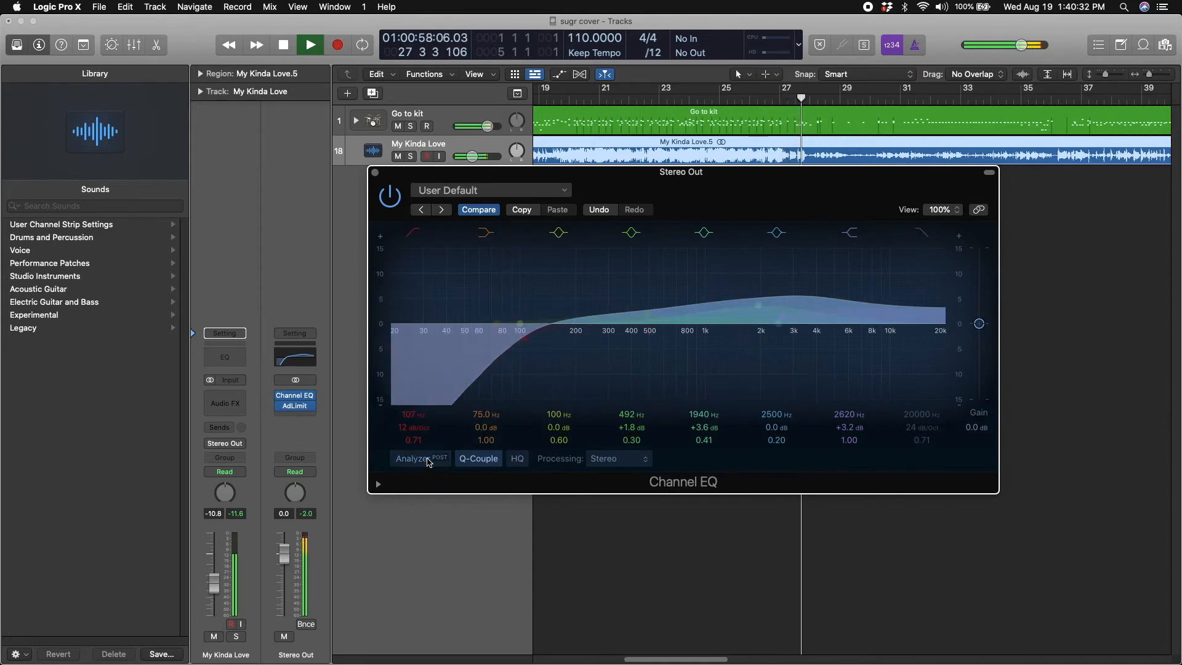
{"action": "left_click", "coordinate": [425, 460]}
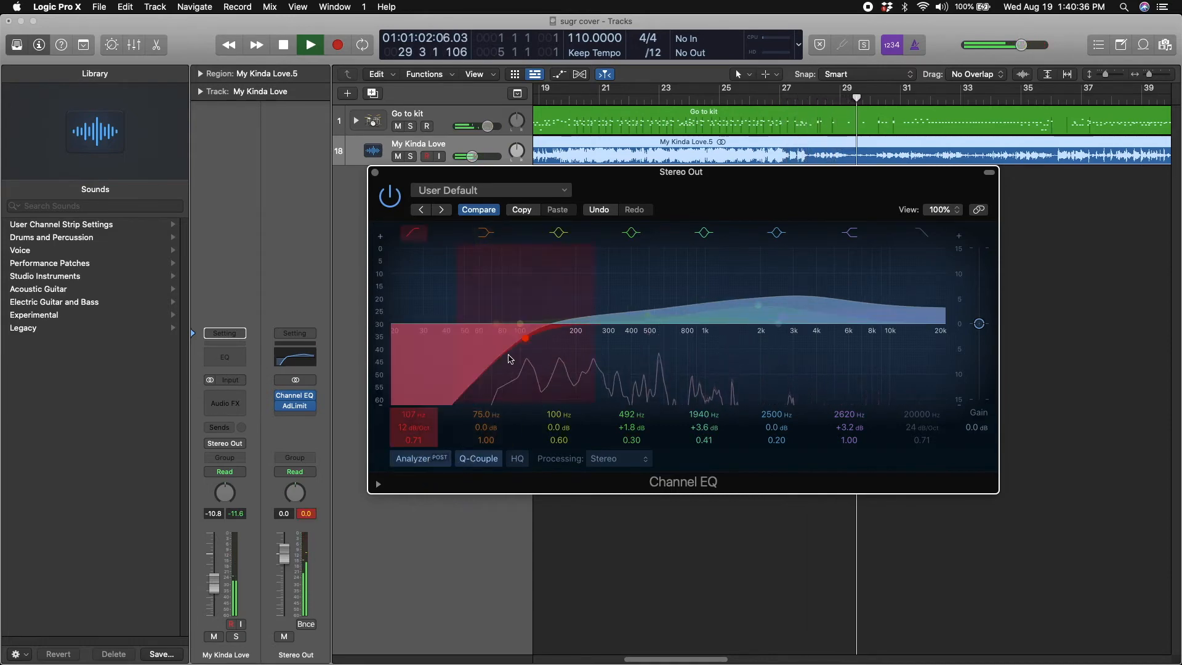
{"action": "left_click_drag", "start_coordinate": [509, 359], "coordinate": [395, 360]}
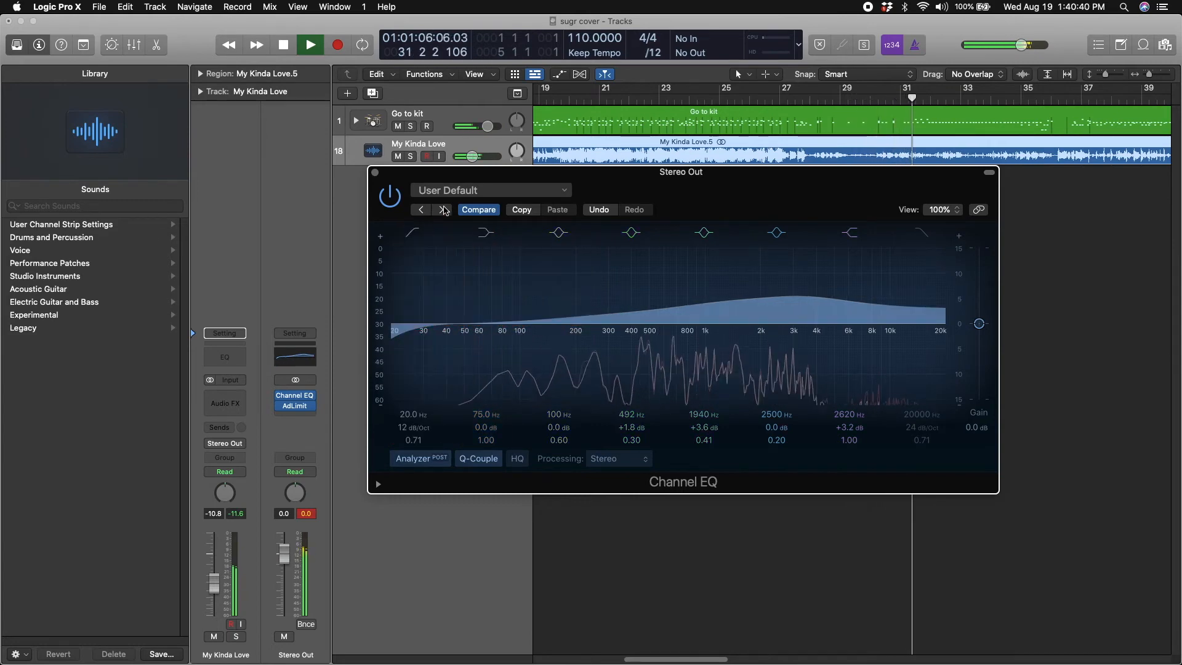
{"action": "left_click", "coordinate": [479, 210]}
{"action": "left_click", "coordinate": [479, 210]}
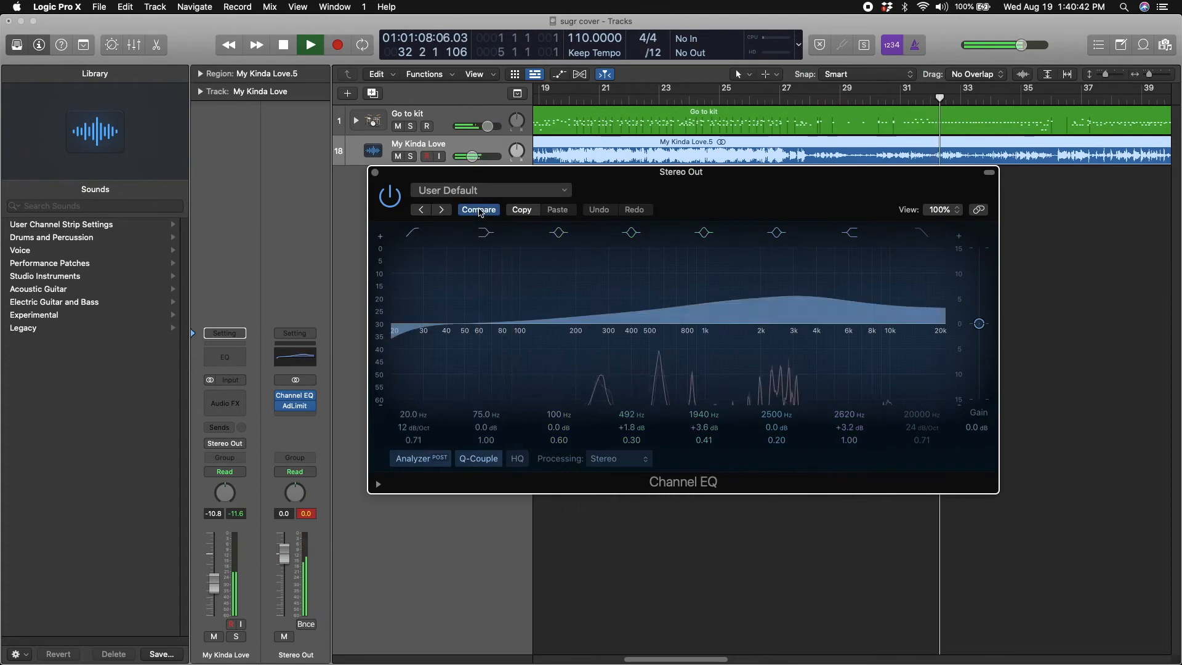
{"action": "key", "text": "space"}
Try a 96.5 Hz low cut, +3.2 dB at 492 Hz, +1.1 dB at 1950 Hz and +4.1 dB at 2620 Hz on Stereo Out's EQ
{"action": "left_click_drag", "start_coordinate": [400, 345], "coordinate": [535, 368]}
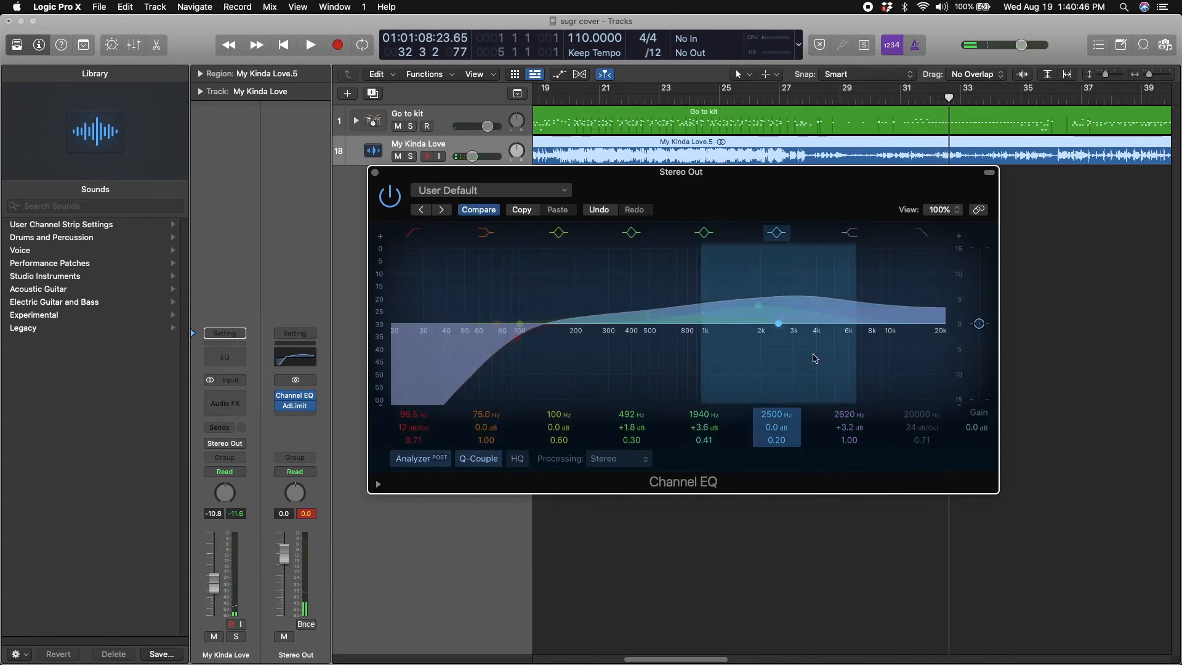
{"action": "left_click_drag", "start_coordinate": [765, 304], "coordinate": [827, 320]}
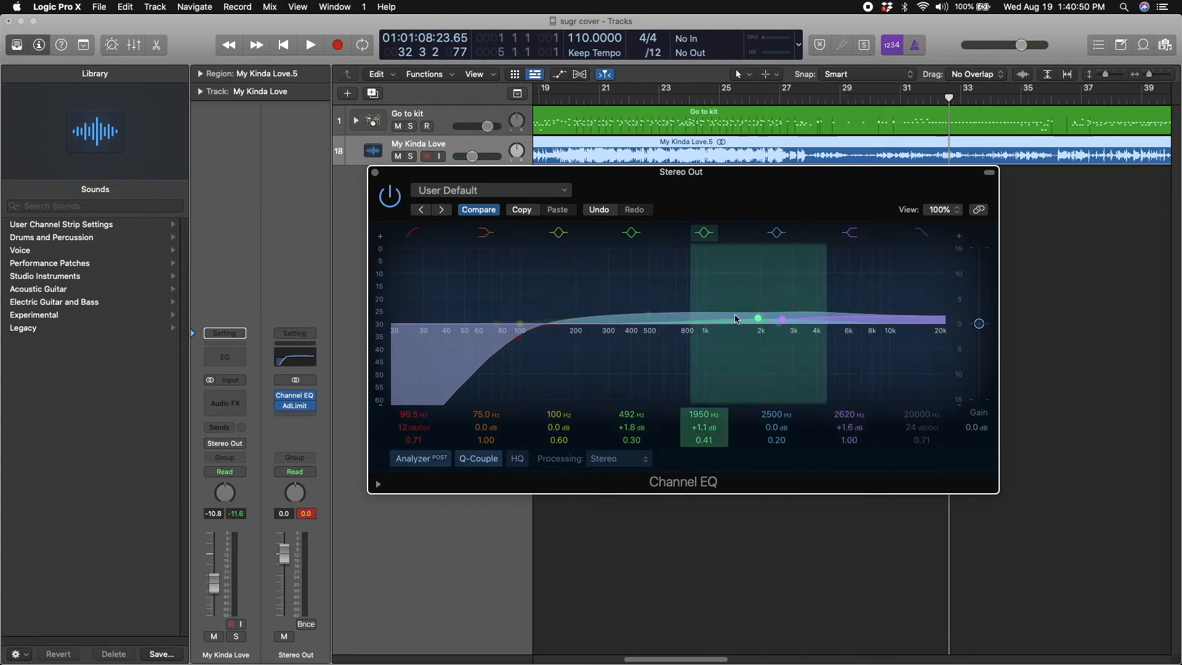
{"action": "left_click", "coordinate": [499, 213]}
{"action": "left_click", "coordinate": [499, 213]}
{"action": "left_click", "coordinate": [499, 214]}
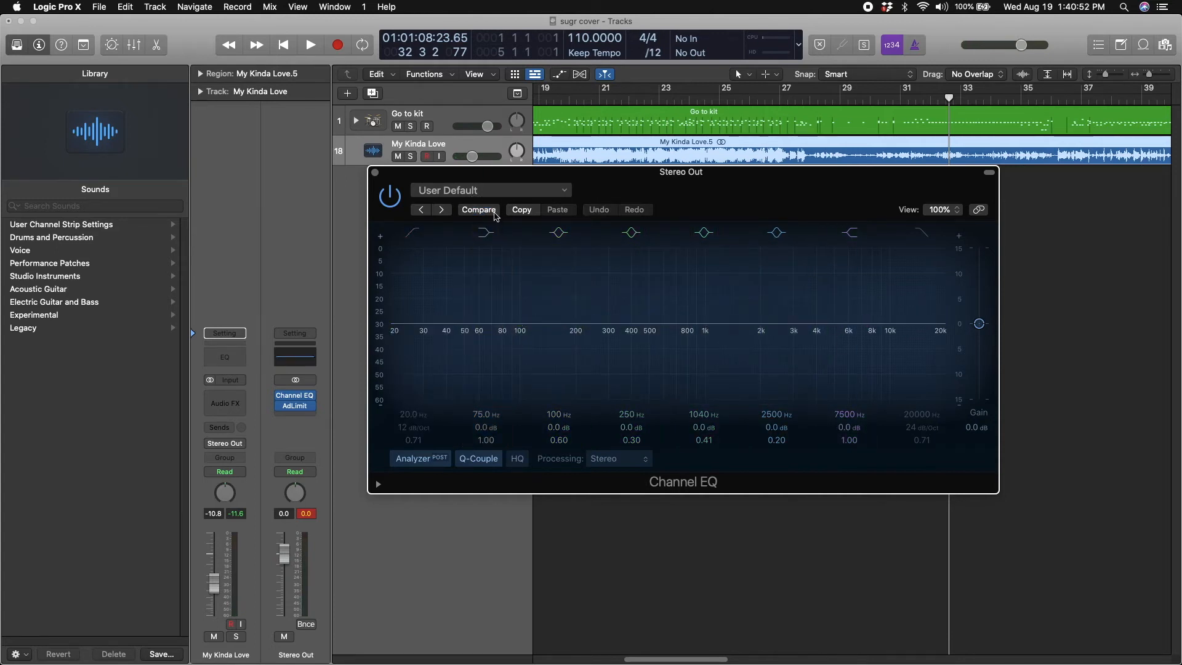
{"action": "left_click", "coordinate": [500, 213]}
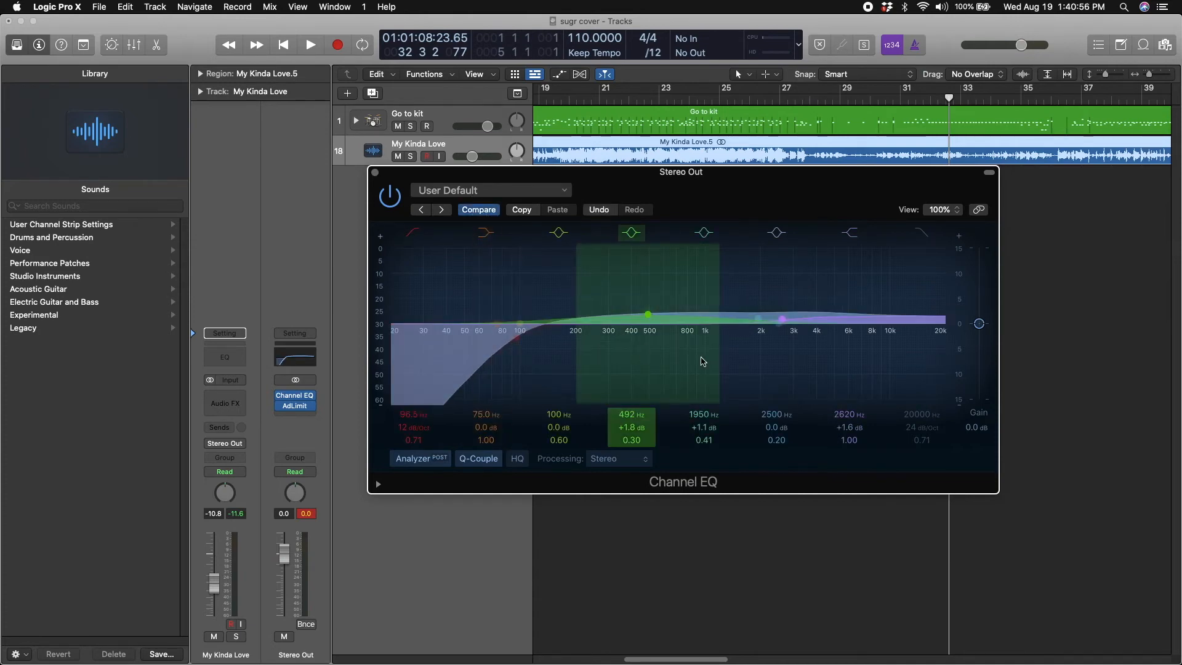
{"action": "mouse_move", "coordinate": [806, 341]}
{"action": "left_mouse_down"}
{"action": "mouse_move", "coordinate": [808, 331]}
{"action": "mouse_move", "coordinate": [785, 331]}
{"action": "left_mouse_up"}
{"action": "left_click_drag", "start_coordinate": [663, 348], "coordinate": [665, 340]}
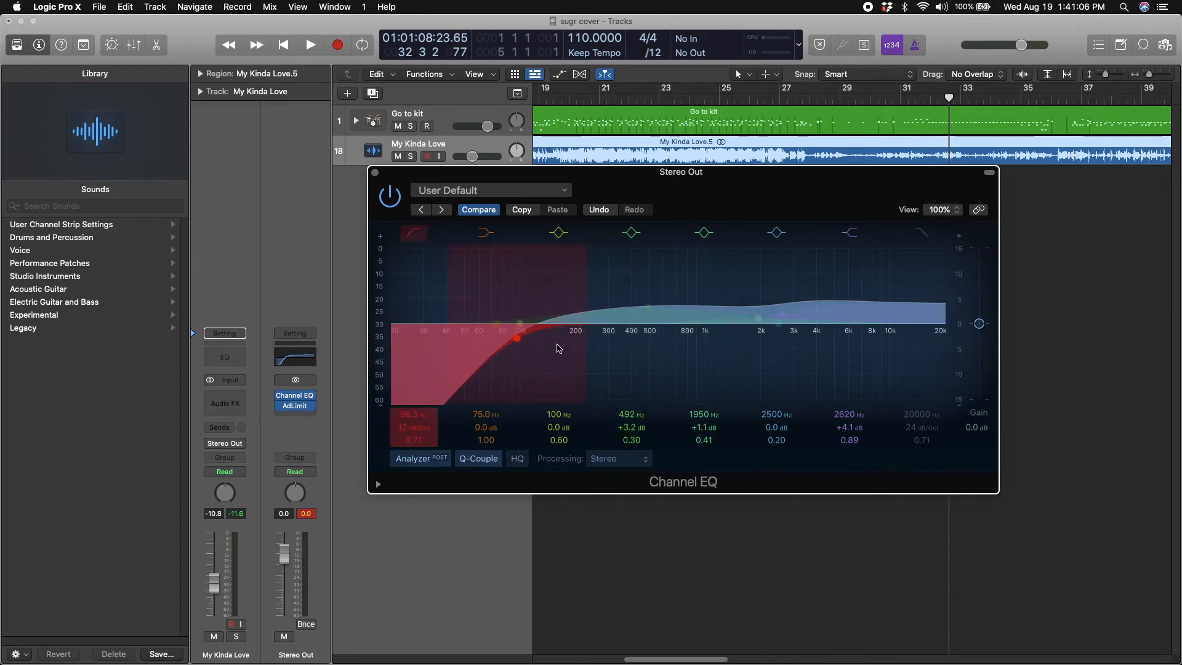
Reset Stereo Out's EQ and apply a 34.0 Hz low cut, +2.4 dB at 123 Hz, +1.4 dB at 2500 Hz and +1.2 dB at 7500 Hz
{"action": "left_click", "coordinate": [481, 211]}
{"action": "left_click_drag", "start_coordinate": [416, 247], "coordinate": [448, 369]}
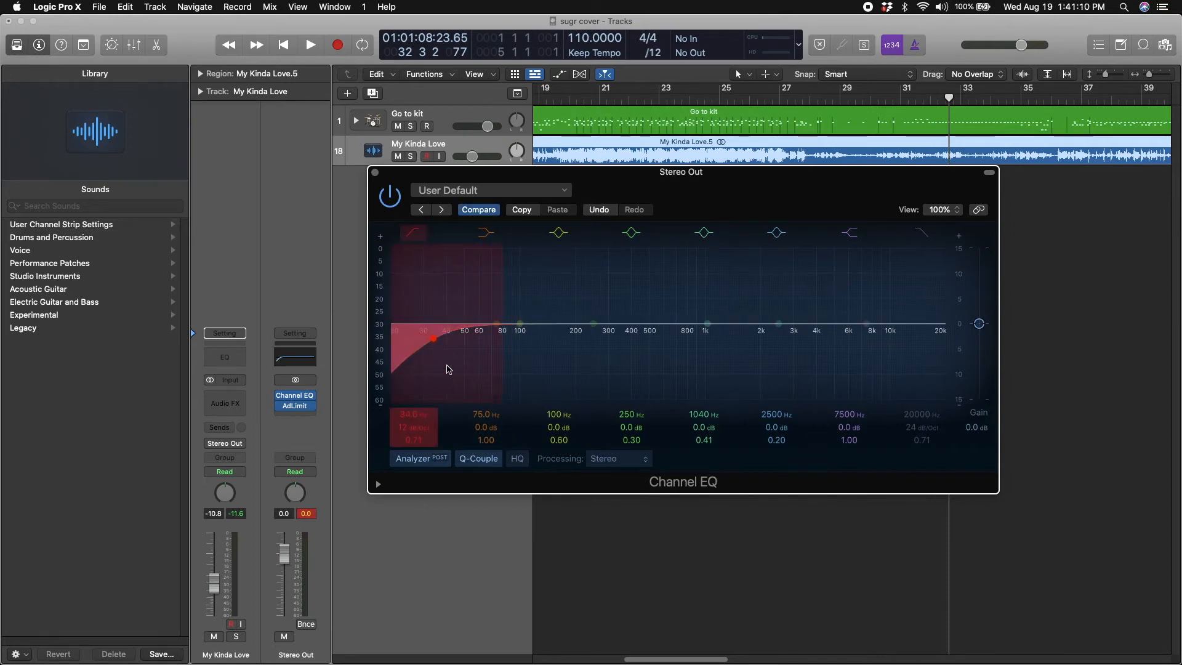
{"action": "left_click_drag", "start_coordinate": [778, 331], "coordinate": [860, 332]}
{"action": "left_click_drag", "start_coordinate": [611, 346], "coordinate": [541, 343]}
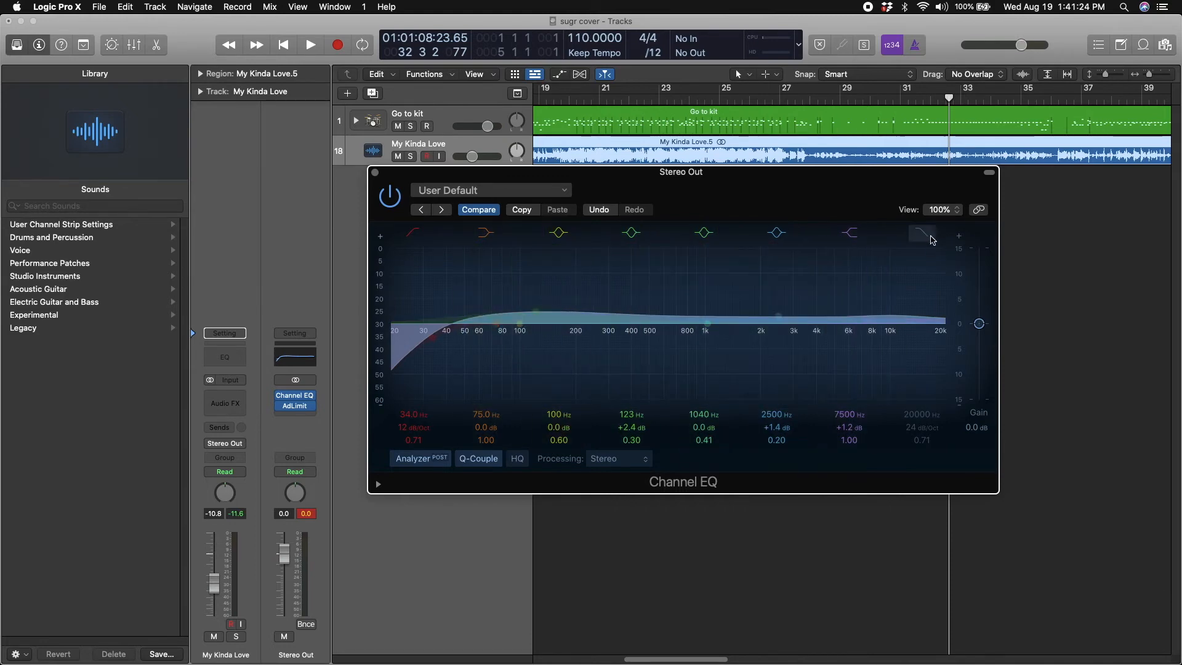
Add a 14500 Hz high cut with a 6 dB/Oct slope to the Stereo Out Channel EQ and close the plug-in
{"action": "left_click_drag", "start_coordinate": [934, 388], "coordinate": [904, 388]}
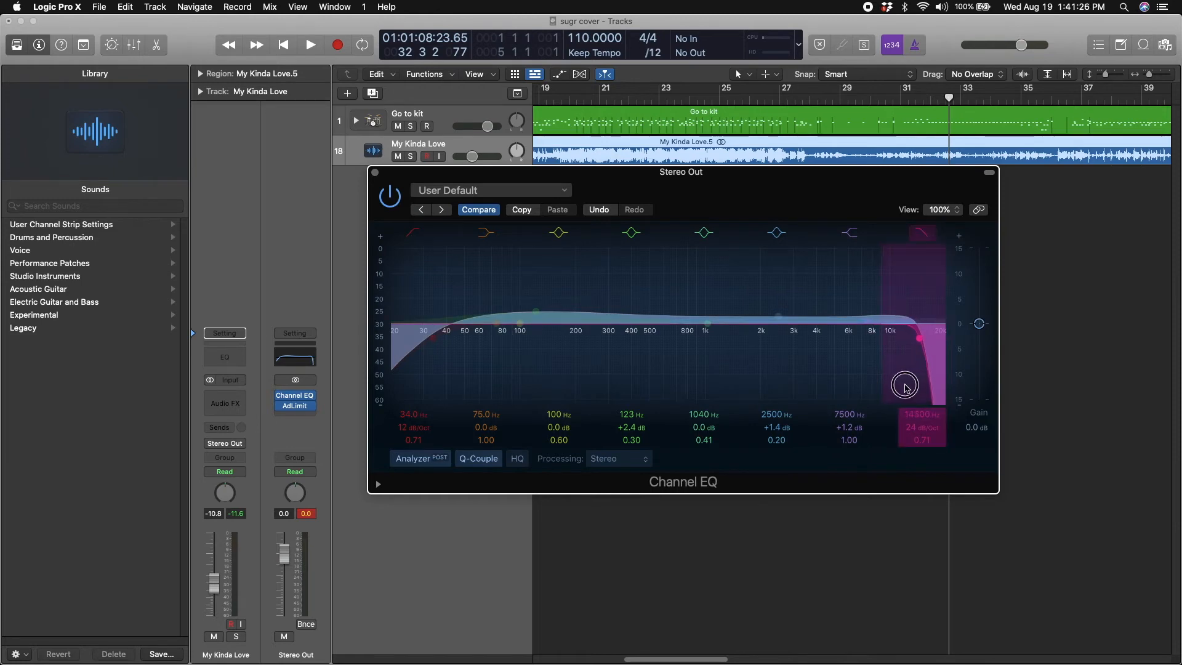
{"action": "left_click_drag", "start_coordinate": [926, 427], "coordinate": [926, 450]}
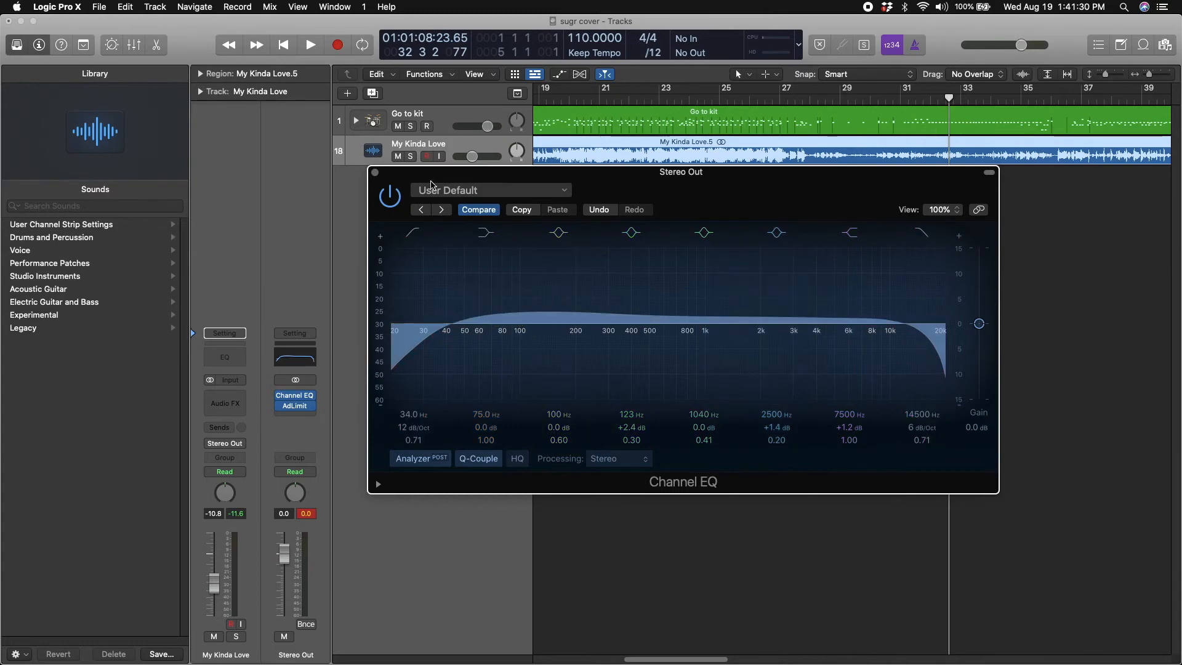
{"action": "left_click", "coordinate": [375, 172]}
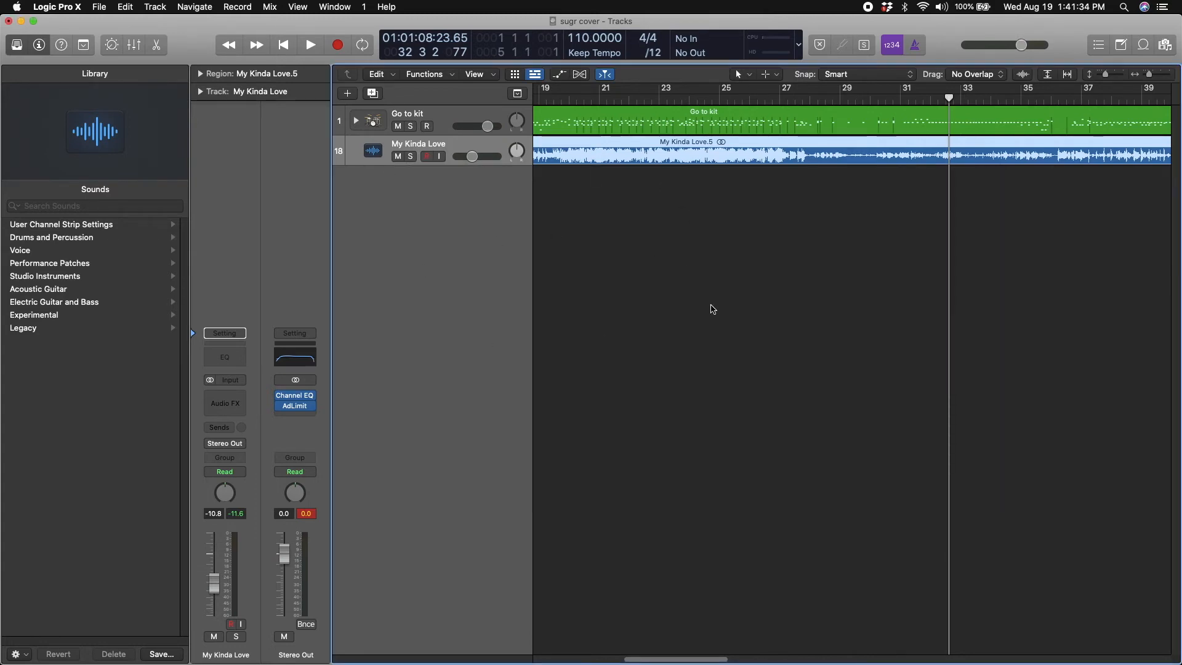
Play the song from about bar 43 with the Stereo Out Adaptive Limiter open and adjust its gain
{"action": "scroll", "coordinate": [711, 308], "scroll_direction": "right", "scroll_amount": 6}
{"action": "left_click", "coordinate": [296, 406]}
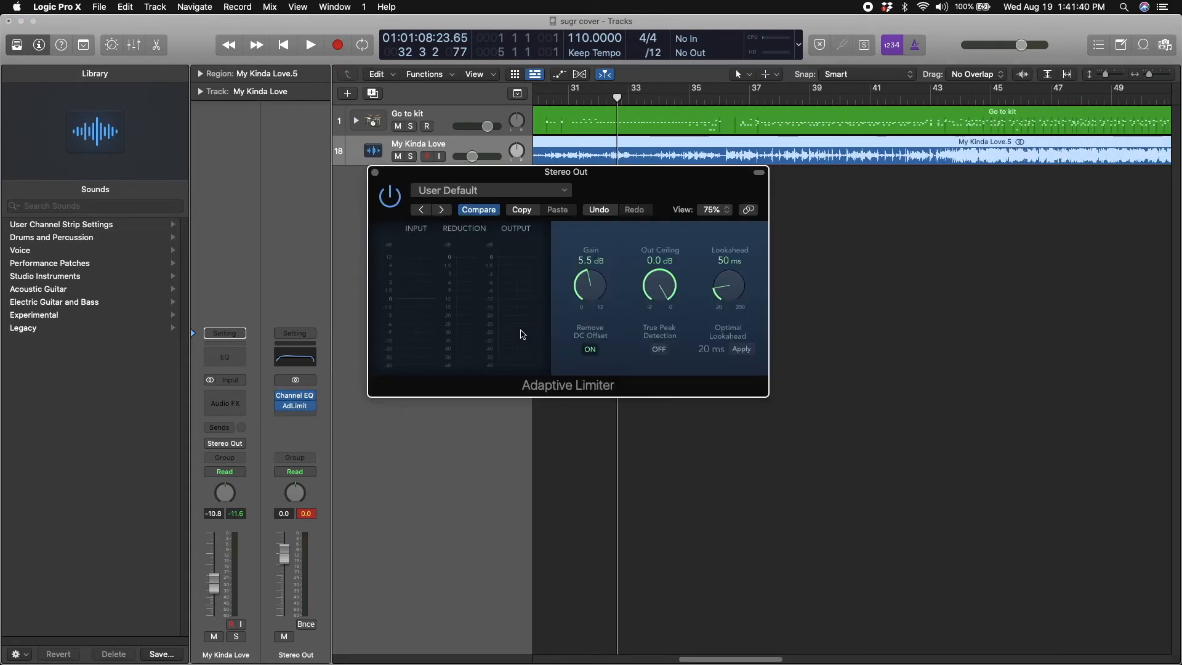
{"action": "key", "text": "space"}
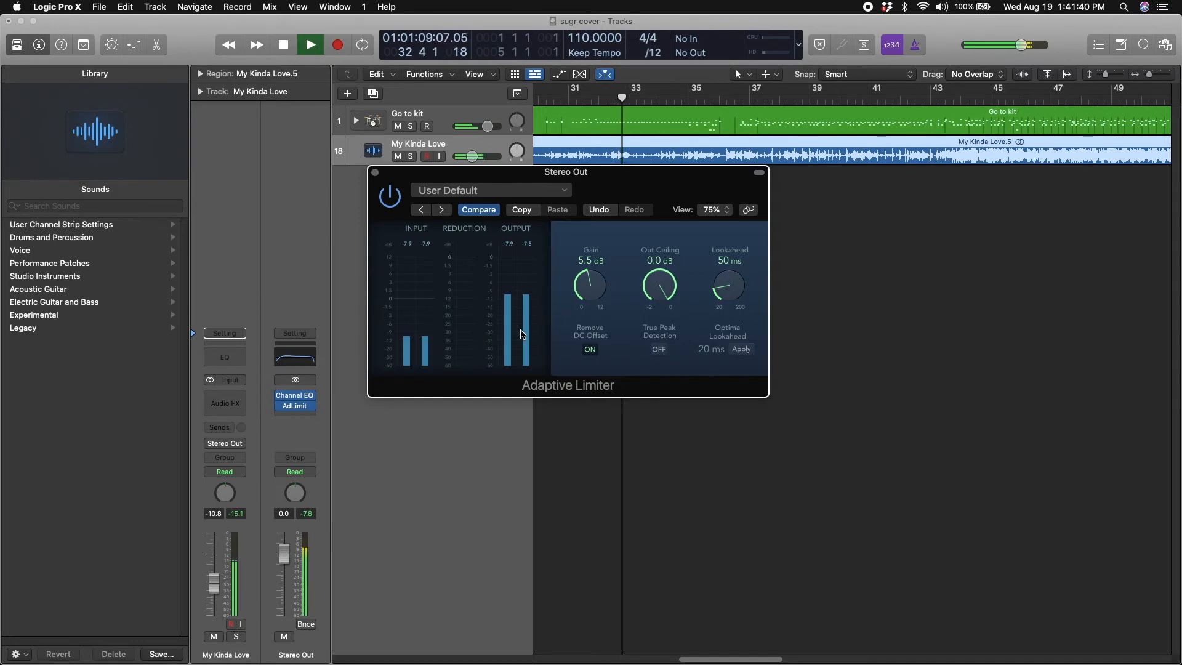
{"action": "left_click", "coordinate": [950, 98]}
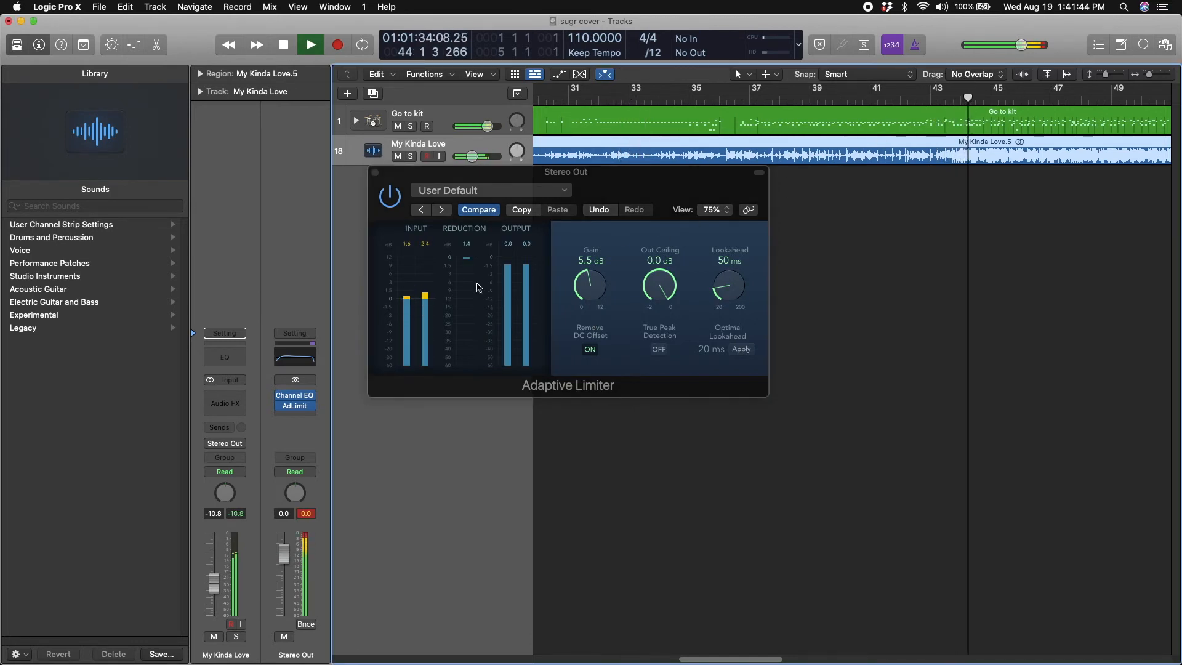
{"action": "left_click_drag", "start_coordinate": [591, 261], "coordinate": [595, 264]}
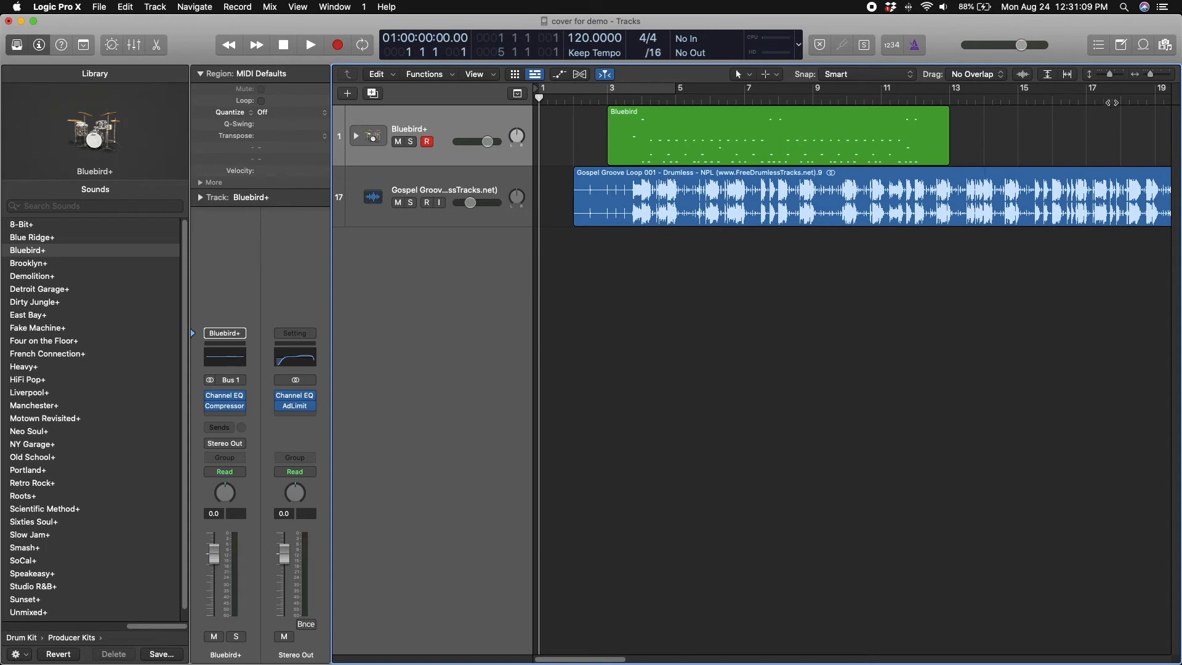
Split the Gospel Groove Loop audio region in bar 12 and delete the part after the split
{"action": "left_click_drag", "start_coordinate": [1134, 101], "coordinate": [924, 113]}
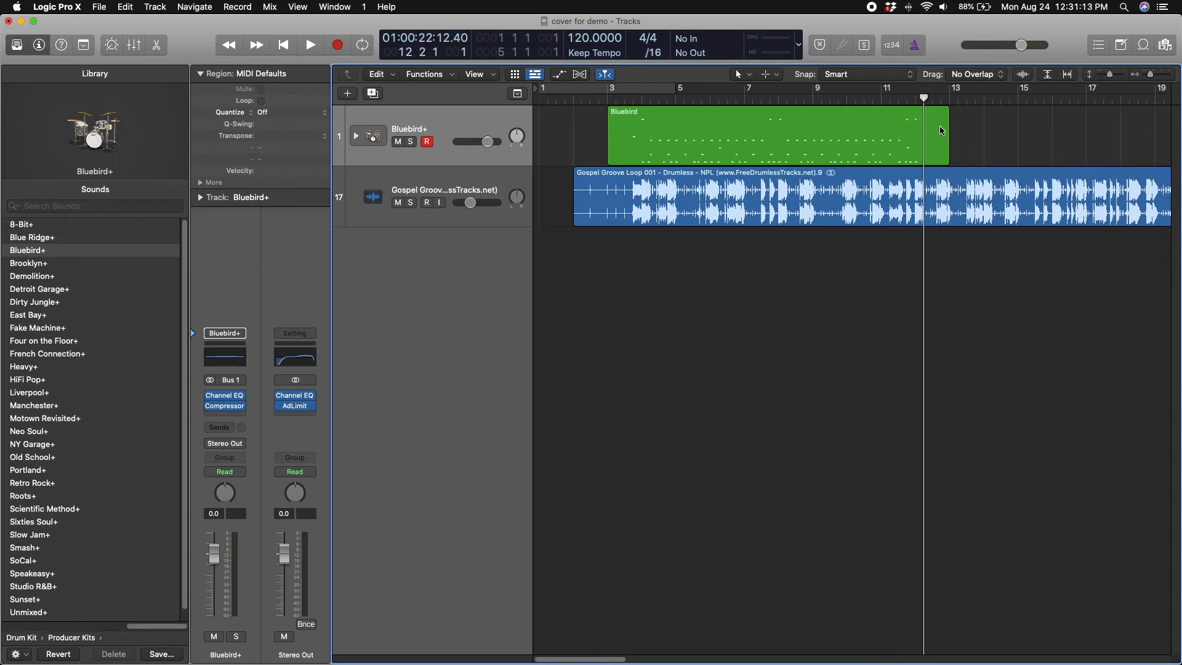
{"action": "left_click", "coordinate": [946, 209]}
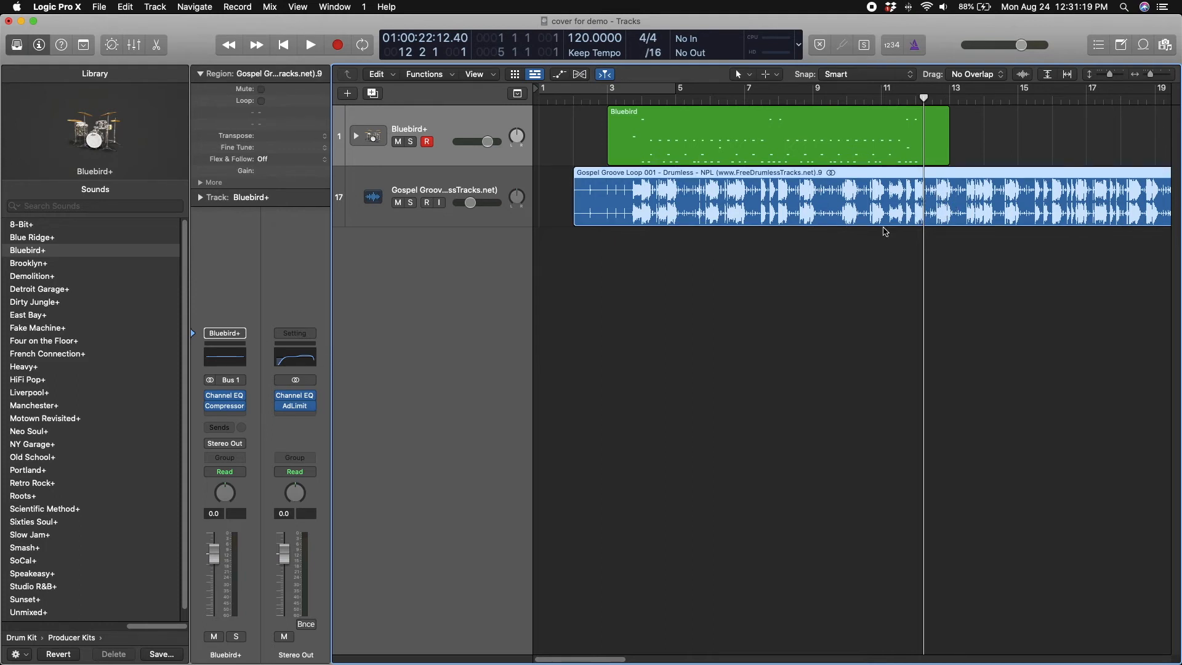
{"action": "key", "text": "super+t"}
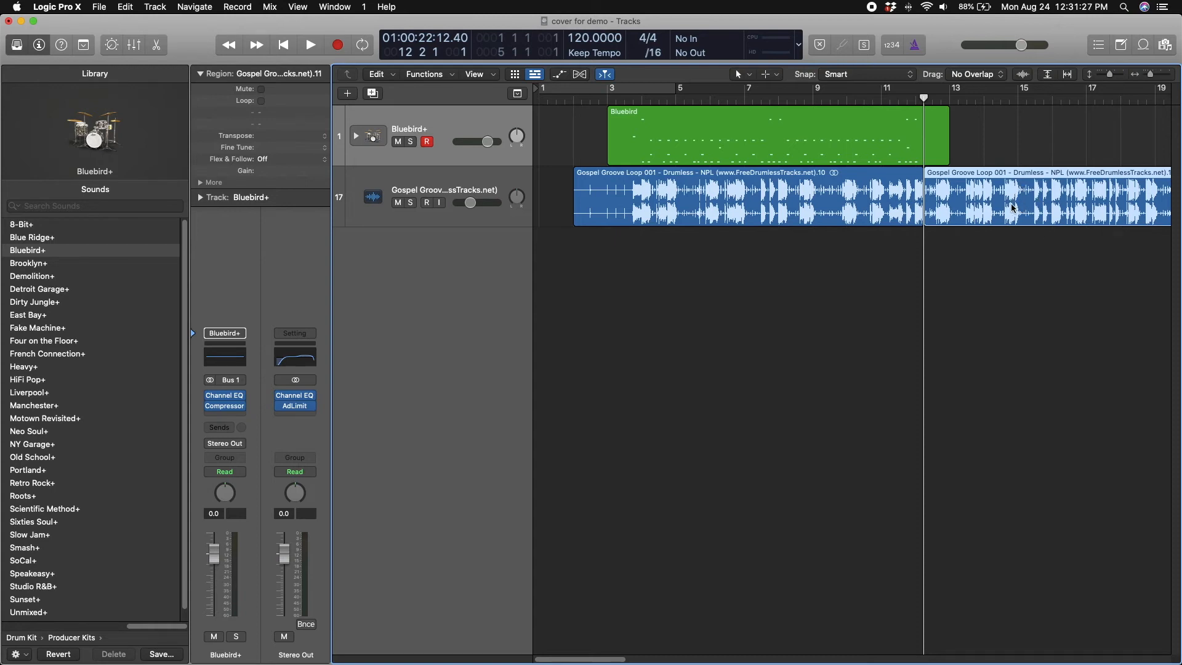
{"action": "key", "text": "Delete"}
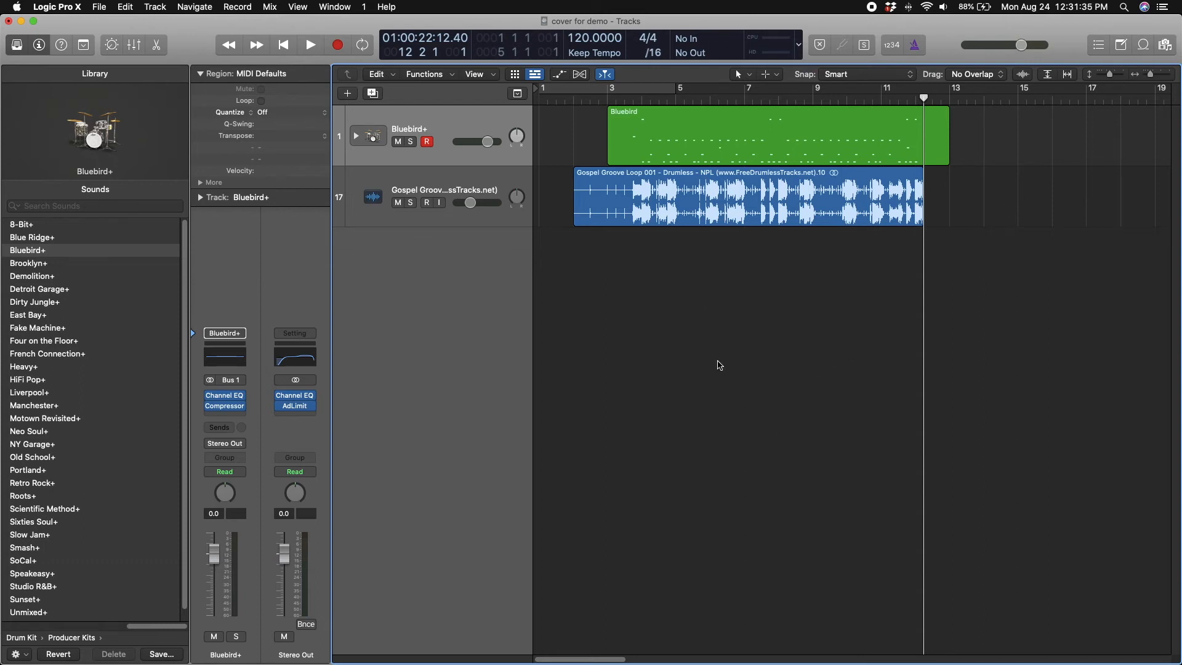
Bounce both regions offline as an MP3 with overload protection, saving it as "cover for demo" on the Desktop
{"action": "key", "text": "super+a"}
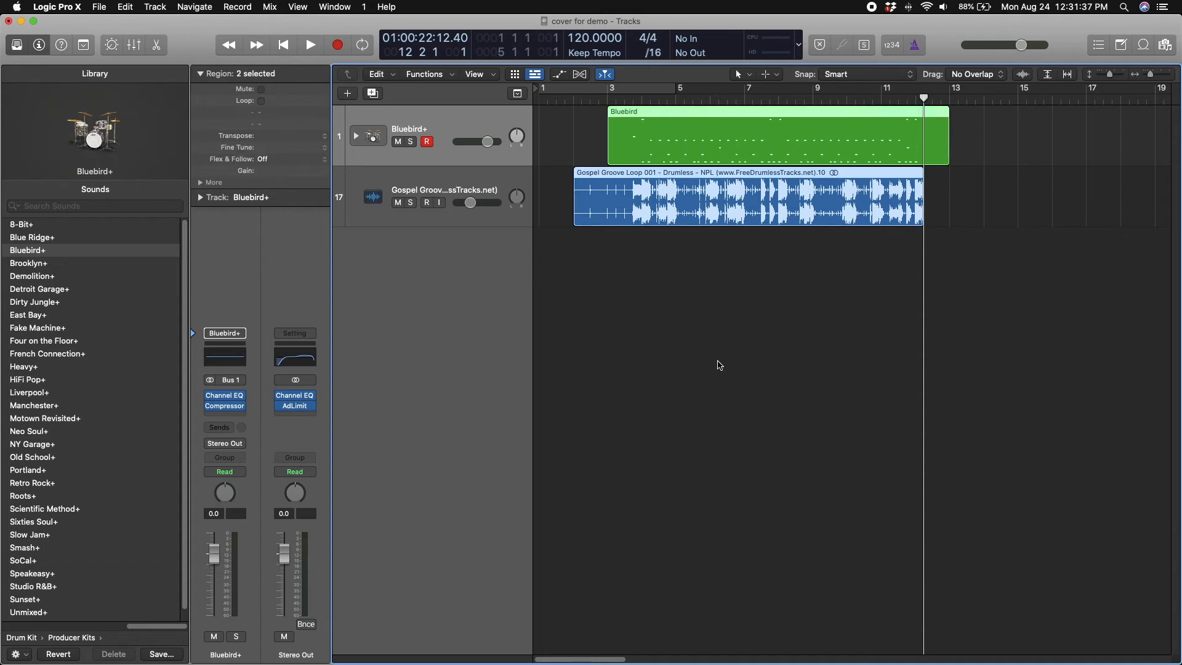
{"action": "key", "text": "super+b"}
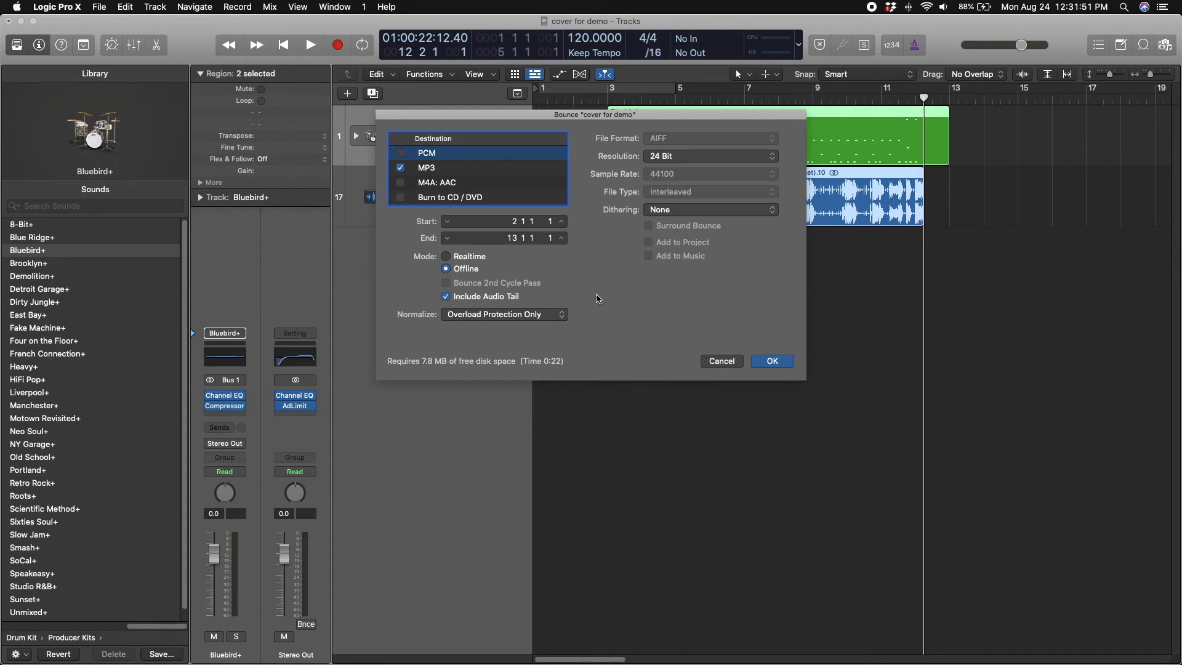
{"action": "left_click", "coordinate": [499, 169]}
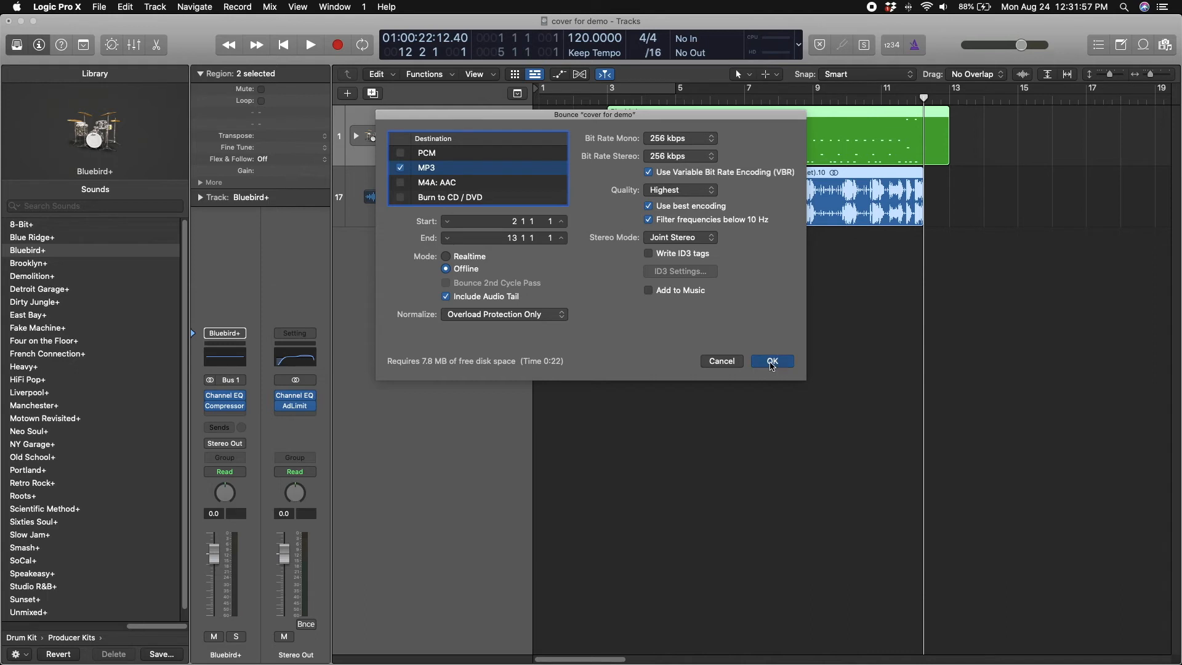
{"action": "key", "text": "Return"}
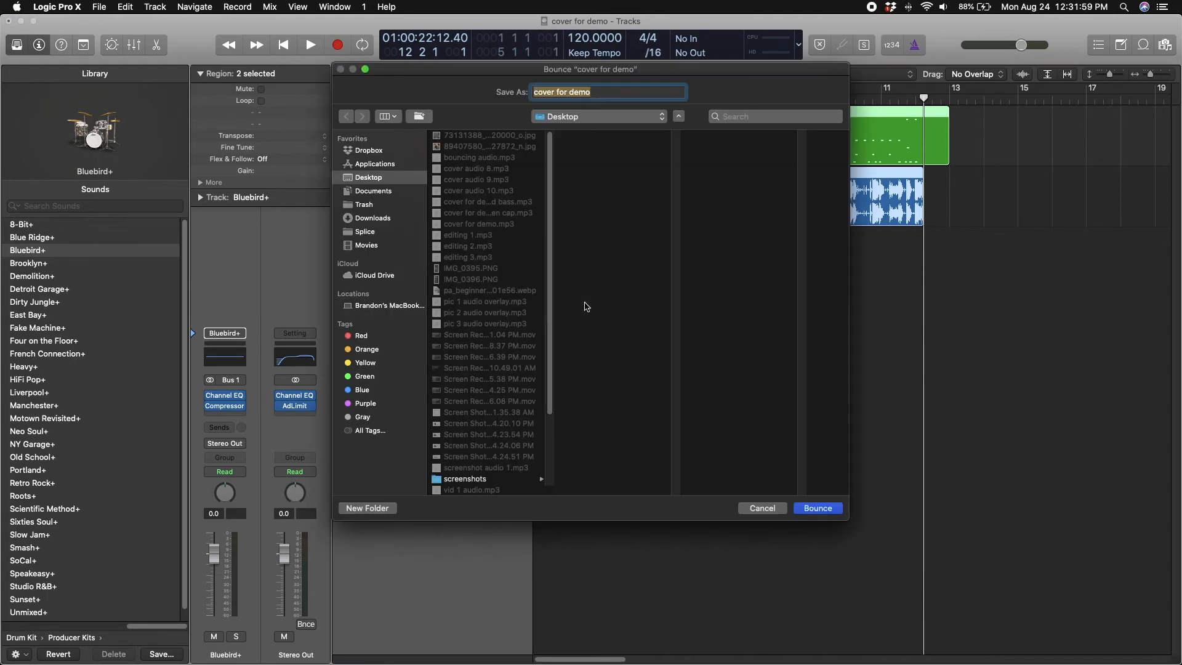
{"action": "left_click", "coordinate": [578, 117]}
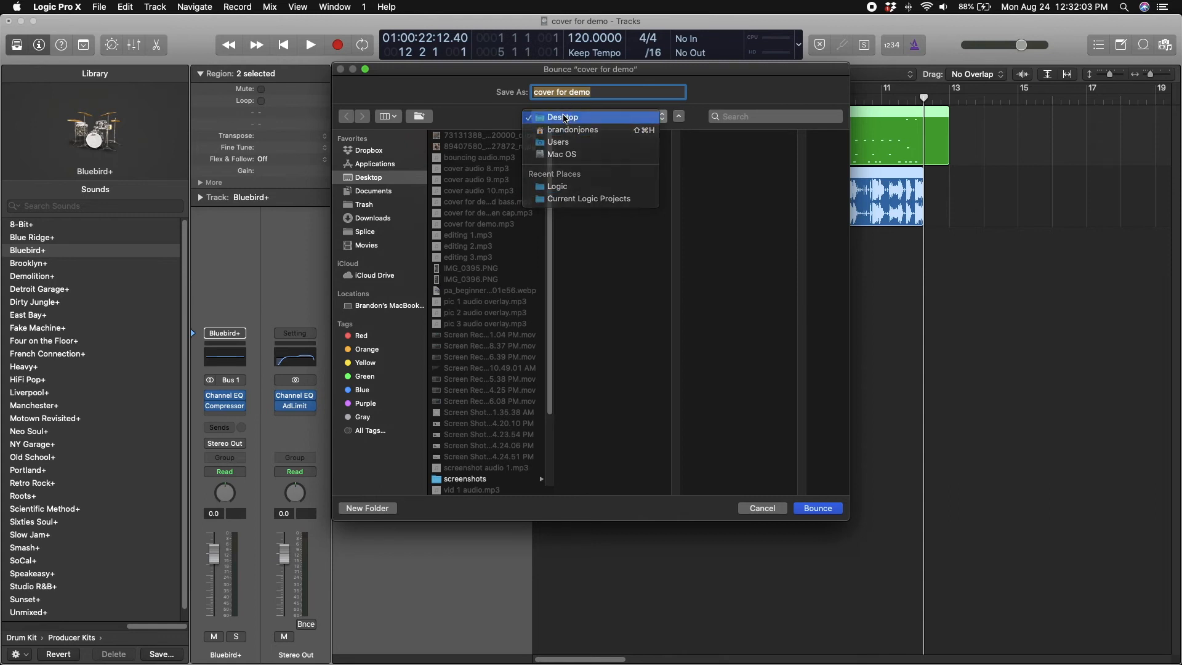
{"action": "left_click", "coordinate": [567, 118]}
{"action": "left_click", "coordinate": [382, 193]}
{"action": "left_click", "coordinate": [370, 177]}
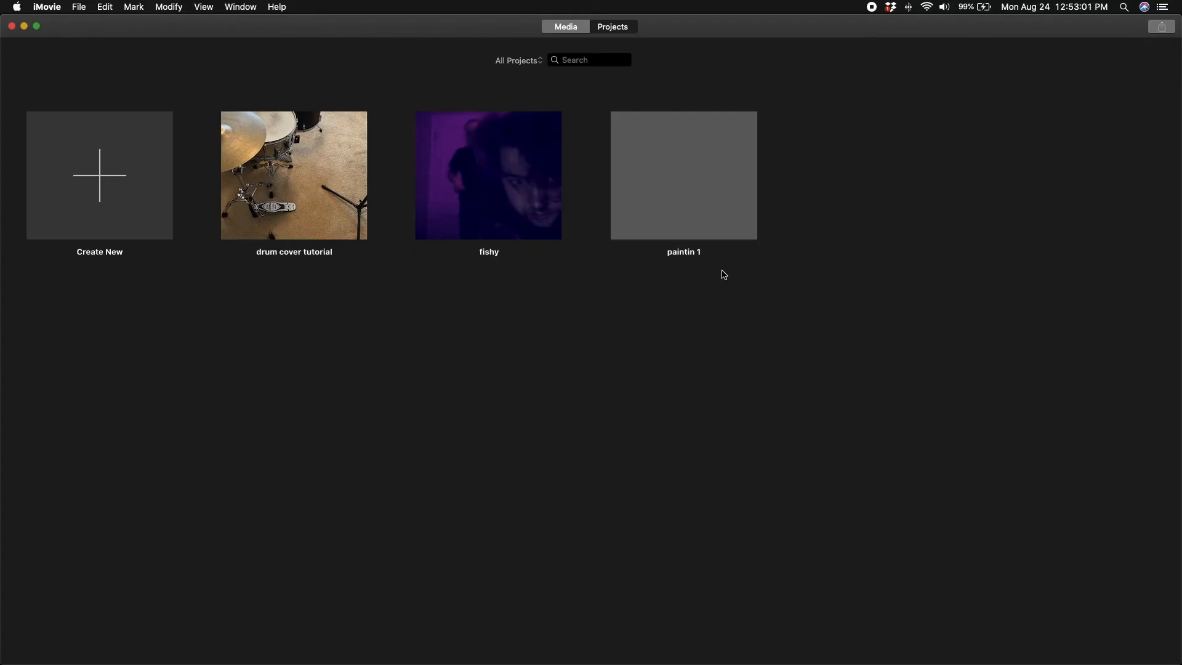
Switch to iMovie, create a new movie and place the drumming video with the "cover for demo" MP3 beneath it in the timeline
{"action": "mouse_move", "coordinate": [328, 212]}
{"action": "left_click", "coordinate": [77, 191]}
{"action": "left_click", "coordinate": [132, 242]}
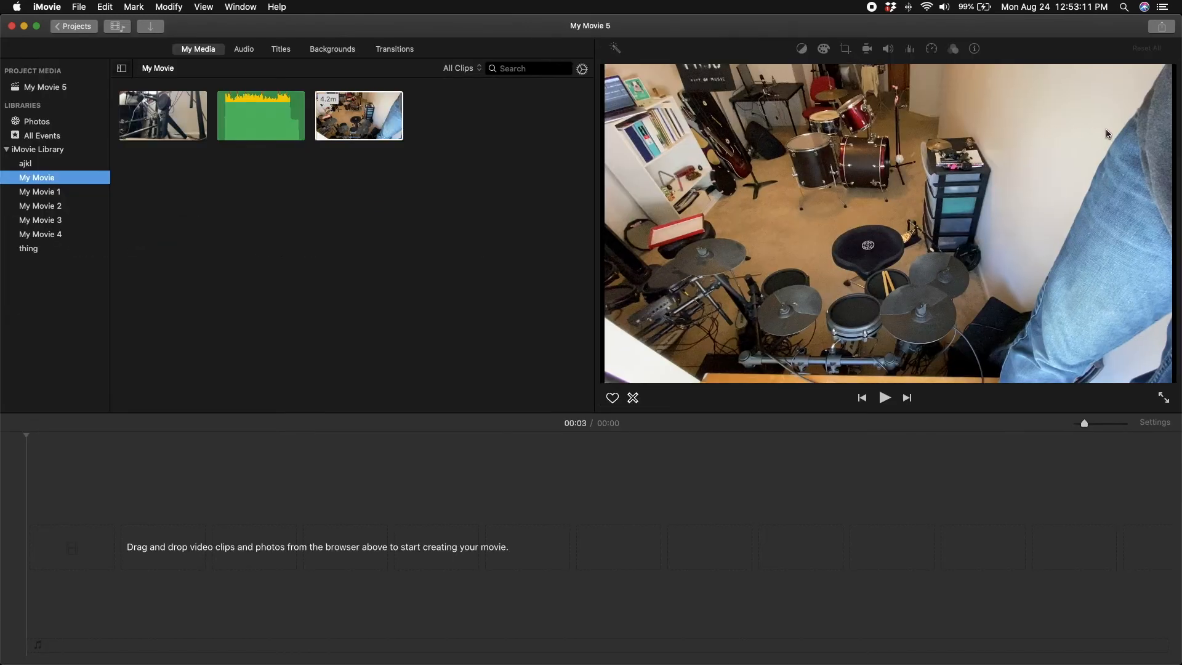
{"action": "left_click_drag", "start_coordinate": [1180, 138], "coordinate": [197, 541]}
{"action": "left_click", "coordinate": [1089, 64]}
{"action": "left_click_drag", "start_coordinate": [1089, 65], "coordinate": [94, 610]}
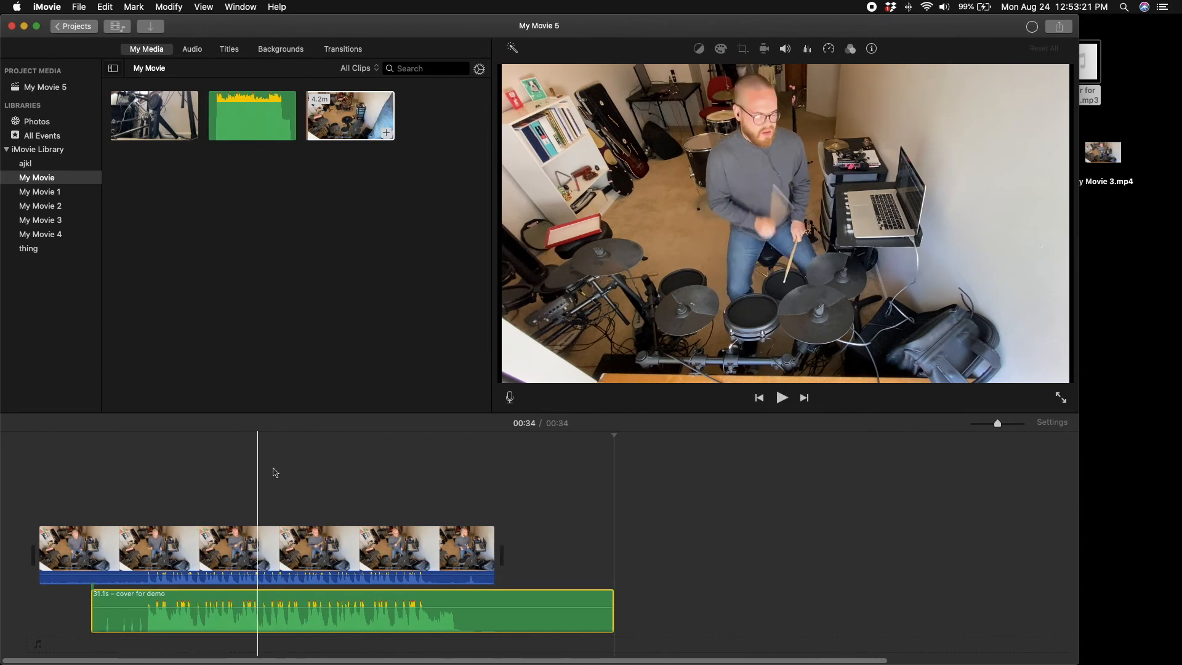
Shift the "cover for demo" audio clip slightly later so its first drum hit lines up with the video's own waveform
{"action": "left_click_drag", "start_coordinate": [998, 423], "coordinate": [1015, 423]}
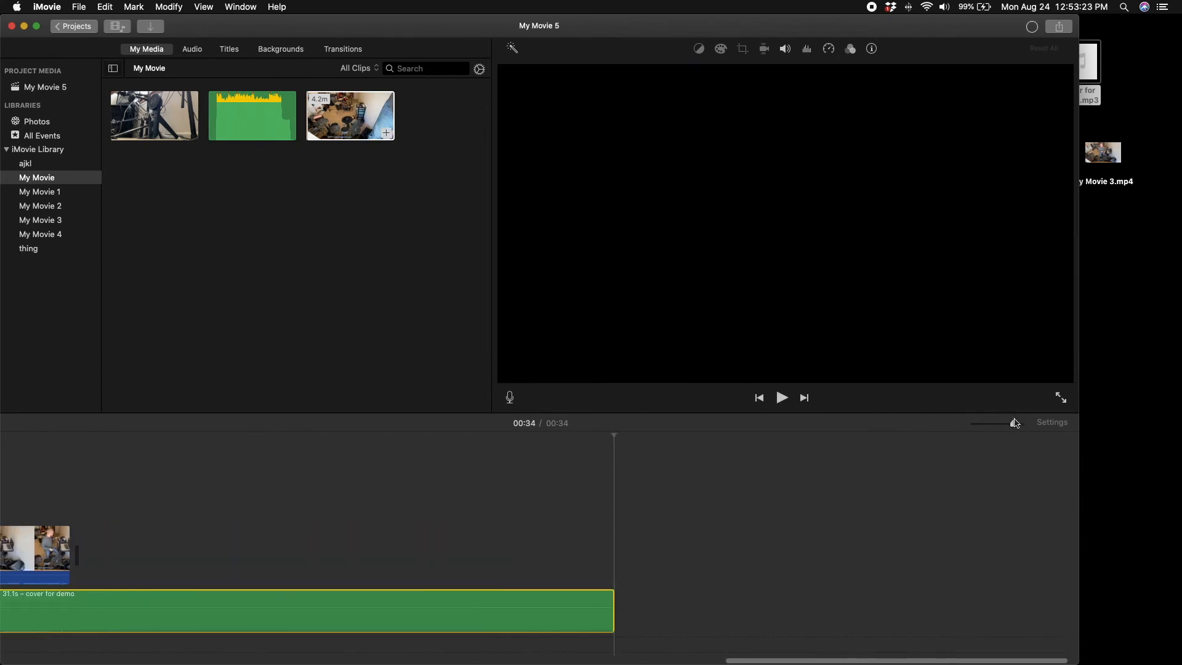
{"action": "scroll", "coordinate": [445, 647], "scroll_direction": "left", "scroll_amount": 20}
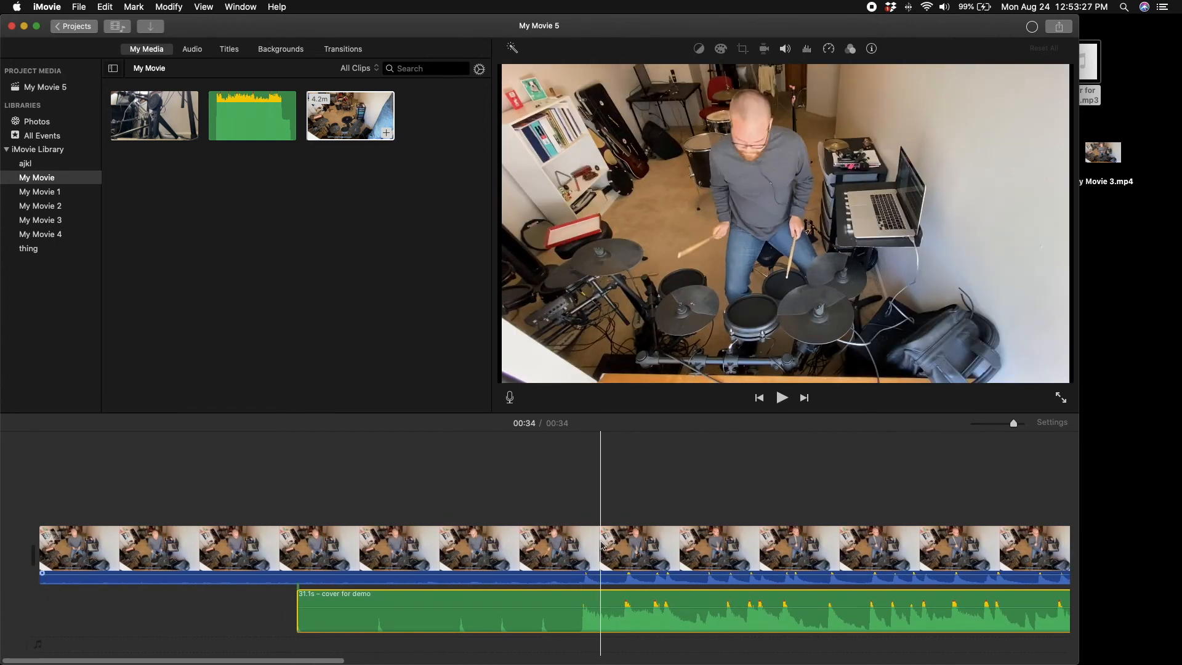
{"action": "left_click_drag", "start_coordinate": [1015, 424], "coordinate": [1021, 423]}
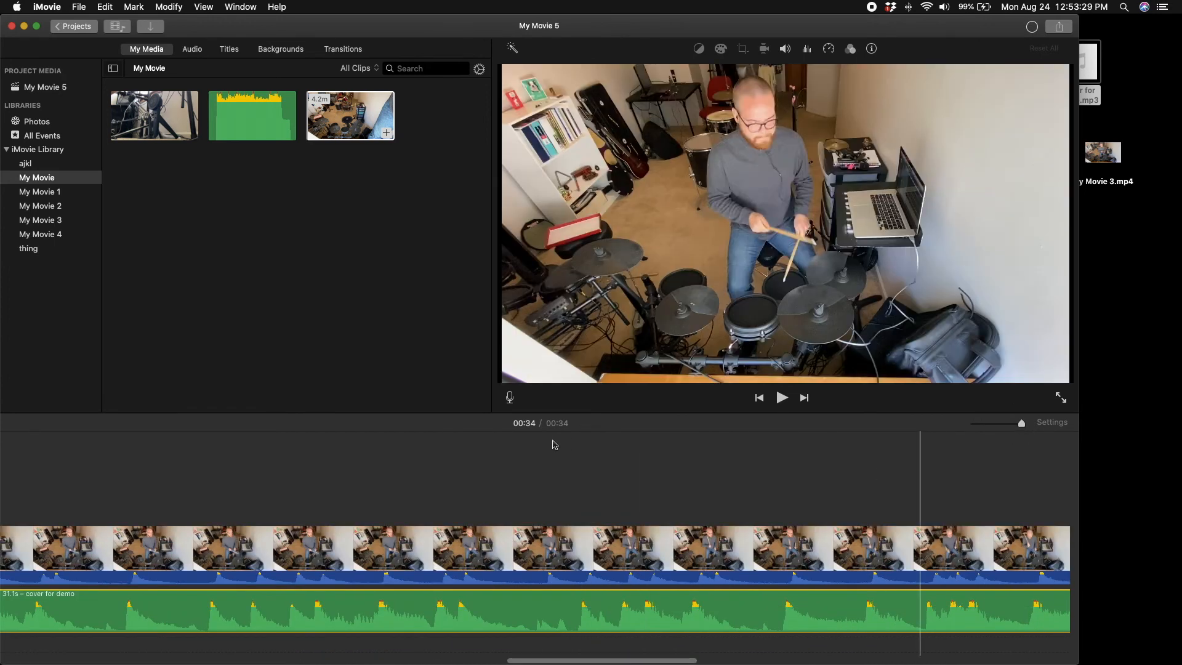
{"action": "scroll", "coordinate": [554, 445], "scroll_direction": "left", "scroll_amount": 15}
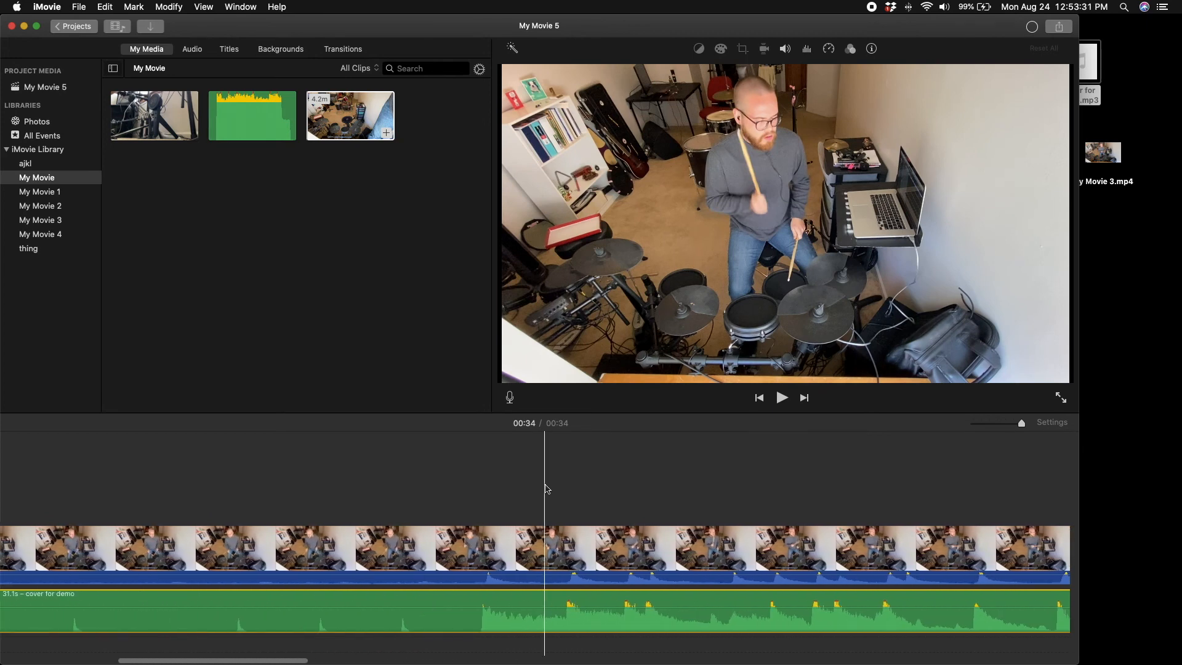
{"action": "left_click_drag", "start_coordinate": [509, 593], "coordinate": [514, 593]}
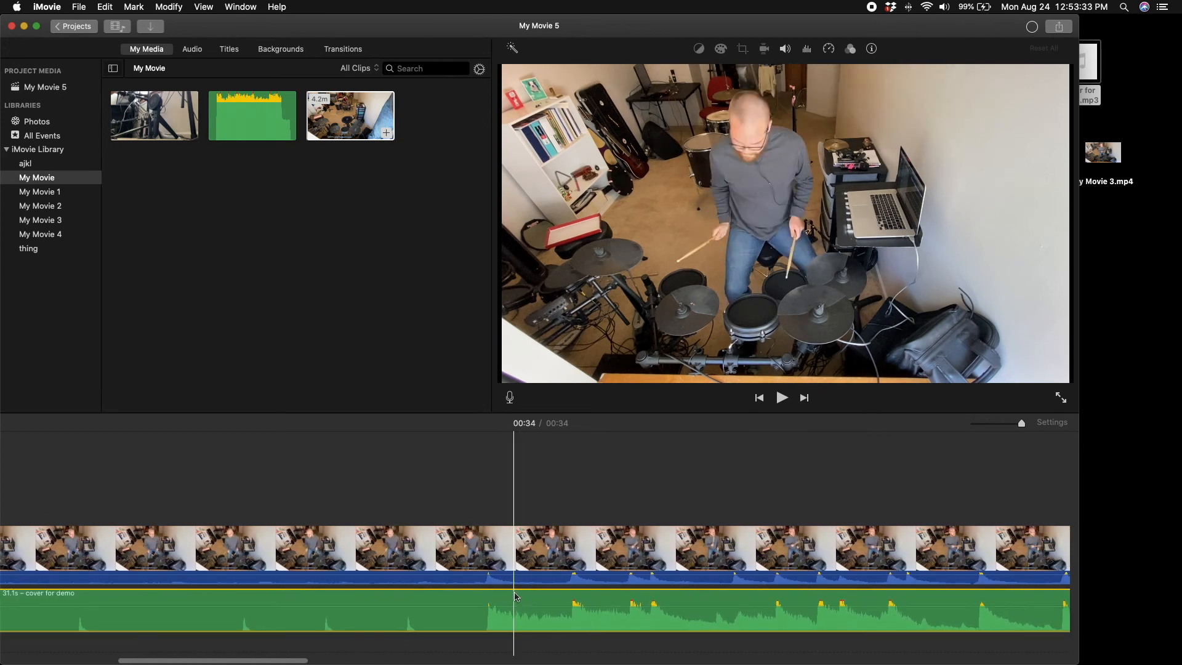
Split the video and "cover for demo" clips just before the music starts and delete the count-in parts
{"action": "left_click_drag", "start_coordinate": [424, 476], "coordinate": [442, 658]}
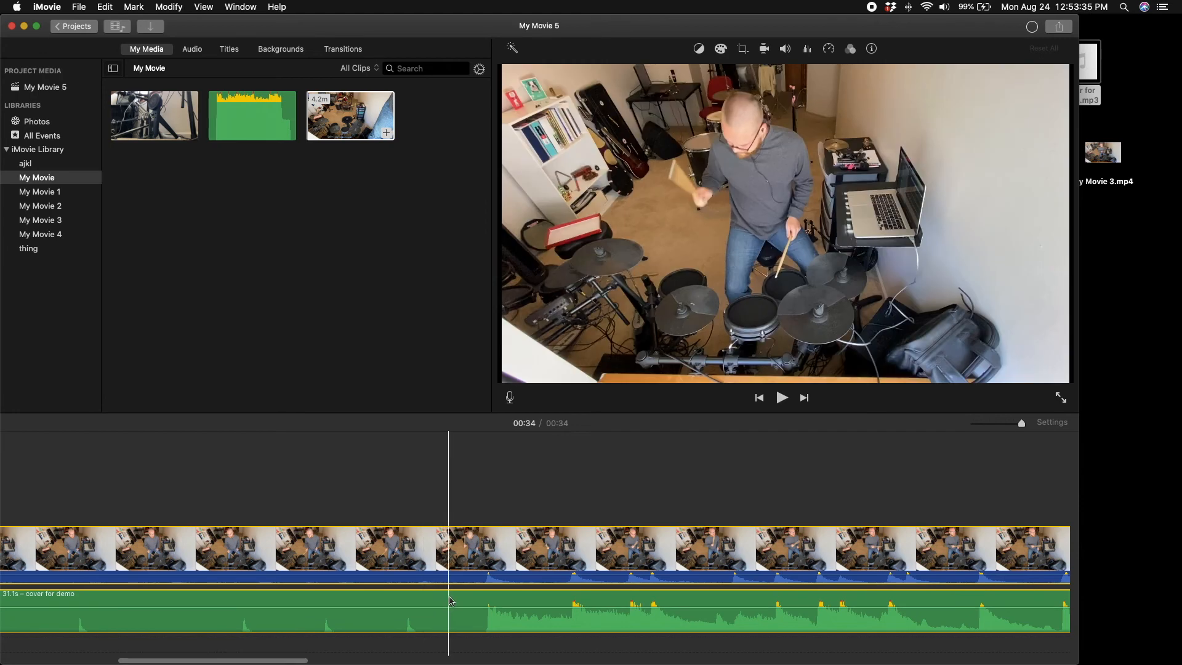
{"action": "key", "text": "super+b"}
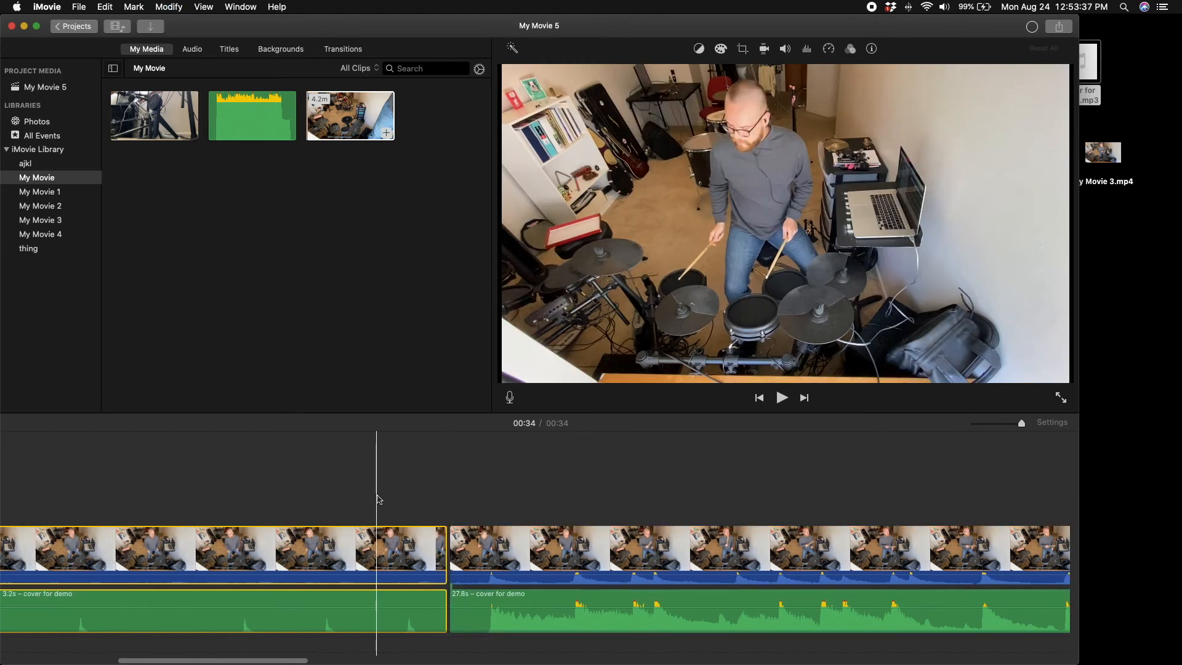
{"action": "key", "text": "Delete"}
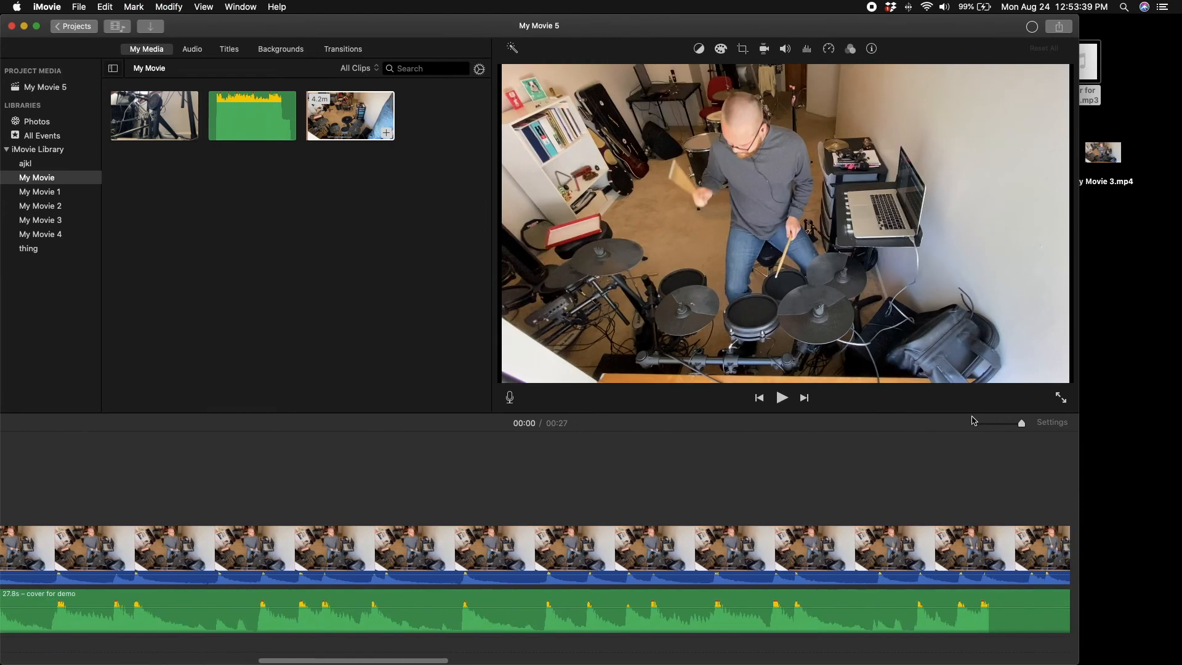
Split the video and audio clips just after the last drum hit and delete the leftover end parts
{"action": "left_click", "coordinate": [1002, 425]}
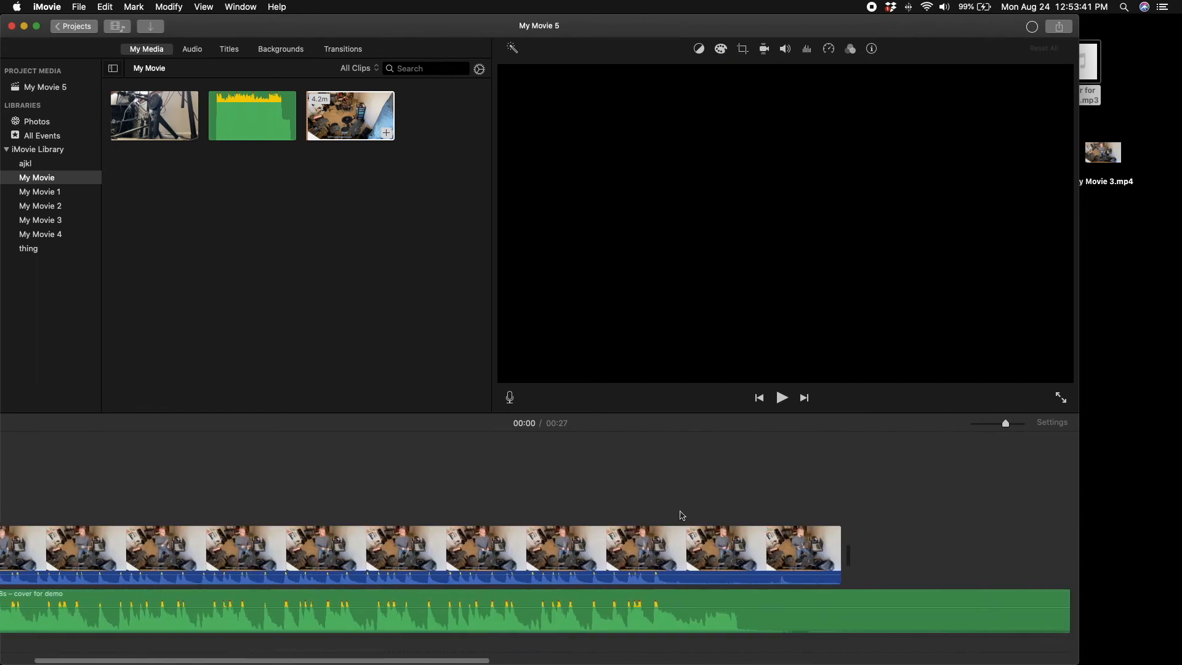
{"action": "left_click_drag", "start_coordinate": [666, 507], "coordinate": [665, 638]}
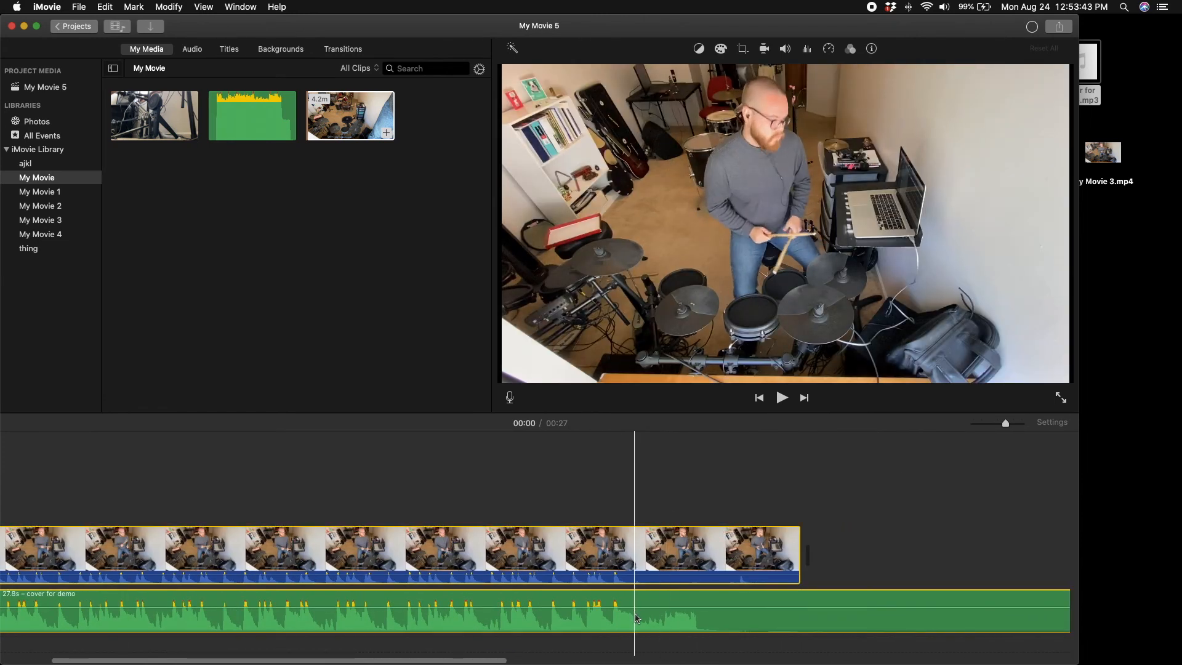
{"action": "key", "text": "super+b"}
{"action": "left_click_drag", "start_coordinate": [676, 505], "coordinate": [677, 603]}
{"action": "key", "text": "Delete"}
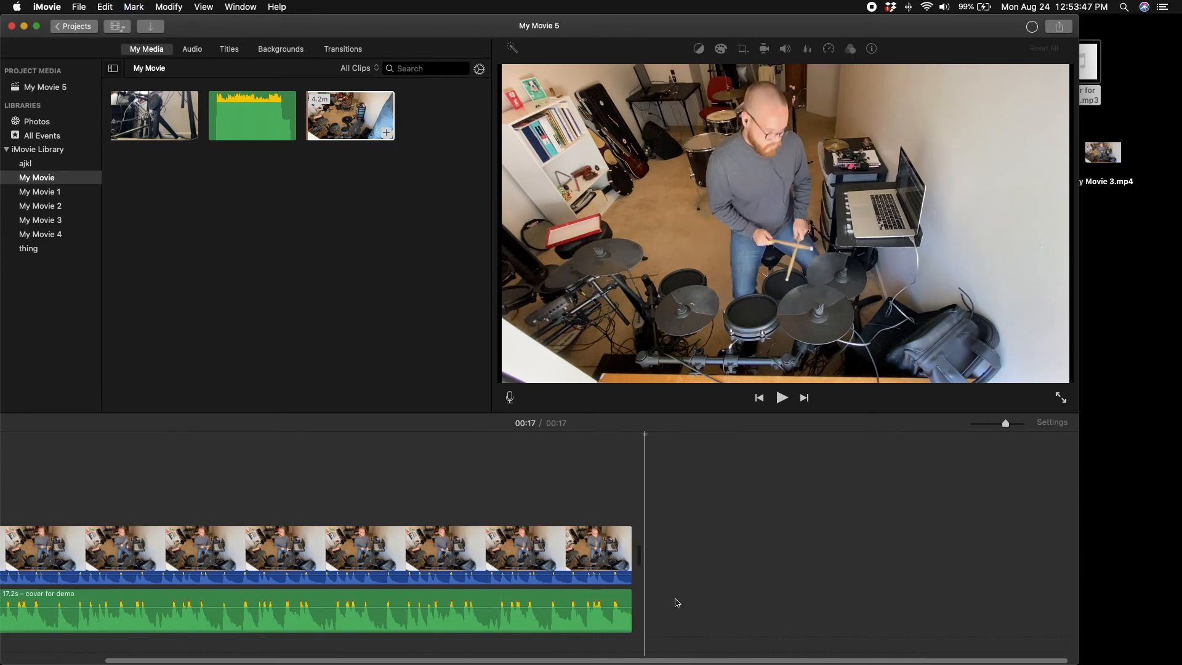
Play the trimmed movie and lower the video clip's own audio to silence, keeping the "cover for demo" track audible
{"action": "key", "text": "space"}
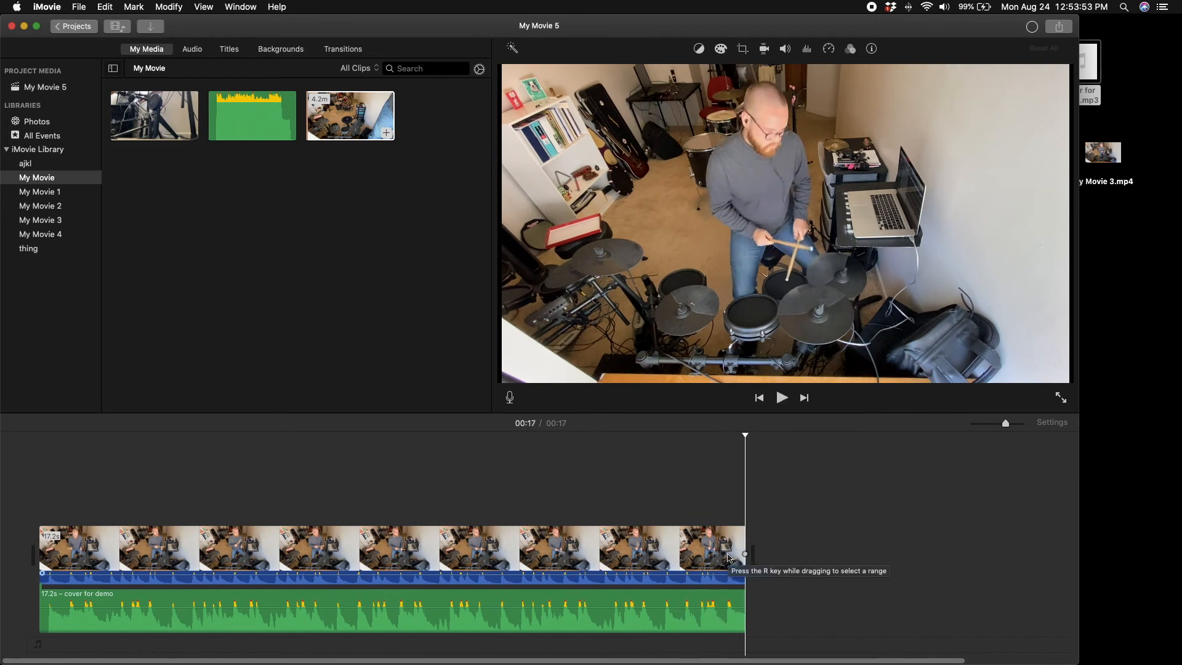
{"action": "left_click_drag", "start_coordinate": [547, 577], "coordinate": [545, 603]}
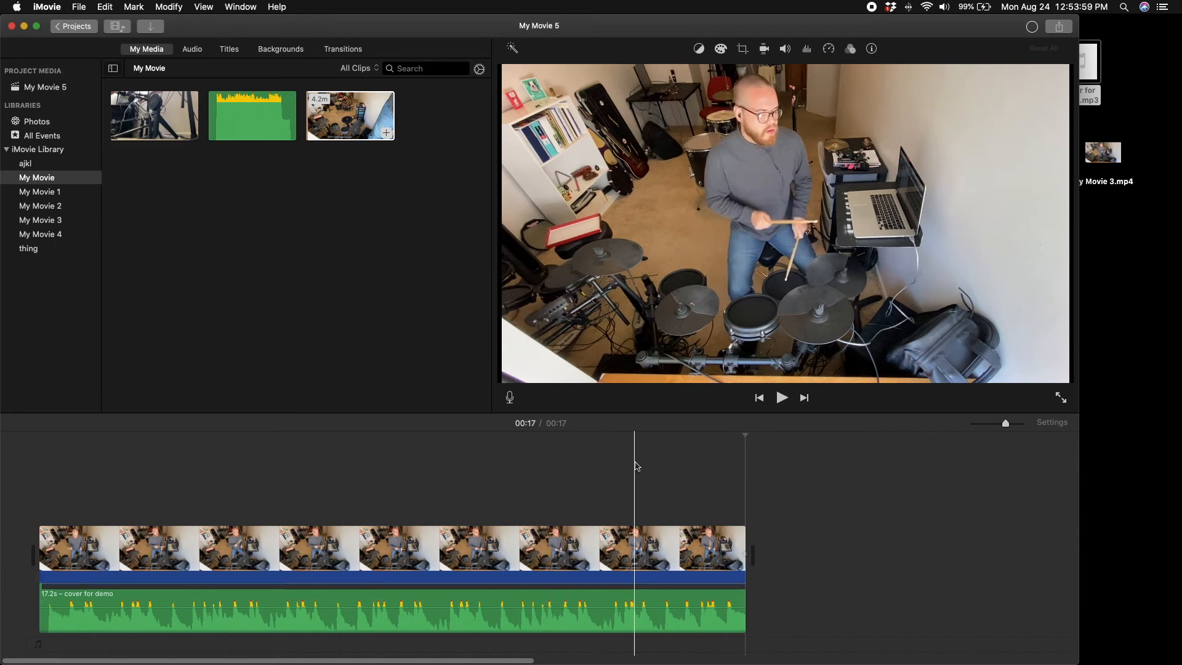
Search for the share command and export the movie as a 1080p, High quality file to the Desktop
{"action": "left_click", "coordinate": [276, 7]}
{"action": "type", "text": "share"}
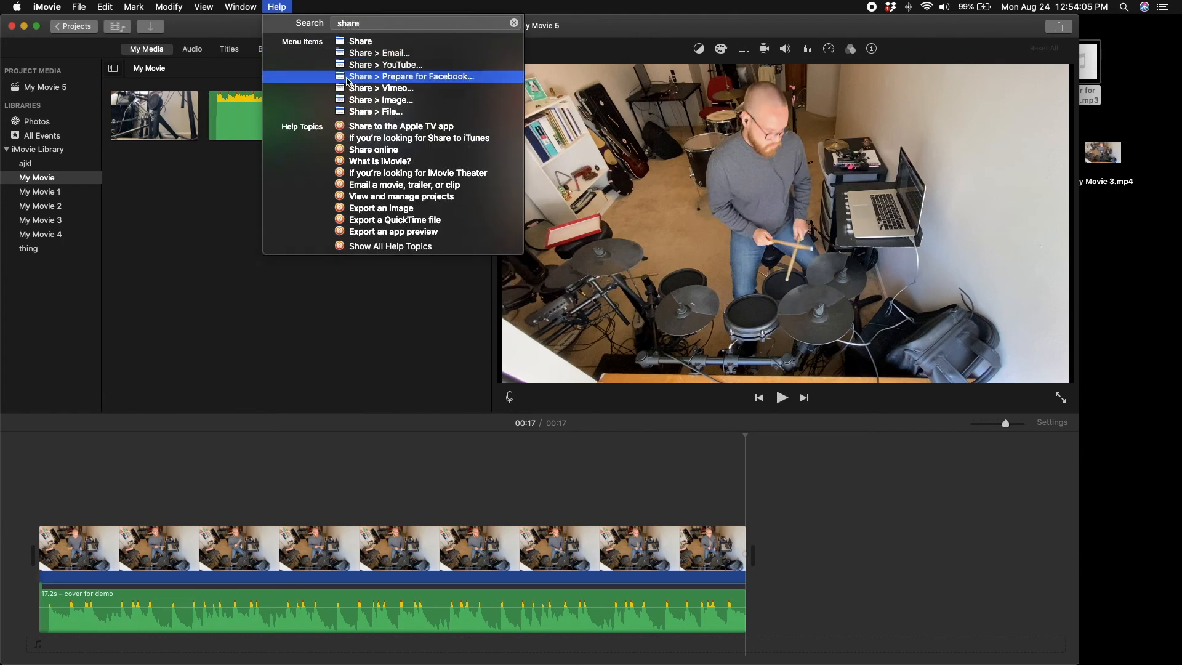
{"action": "left_click", "coordinate": [375, 112]}
{"action": "left_click", "coordinate": [793, 305]}
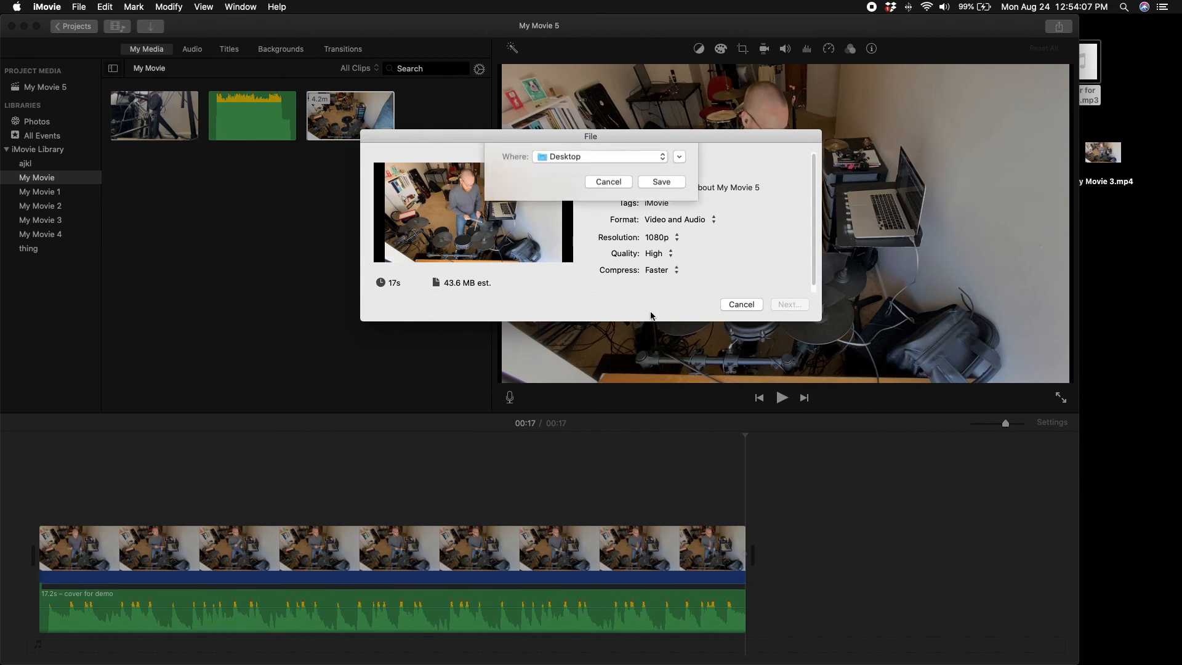
{"action": "left_click", "coordinate": [667, 215]}
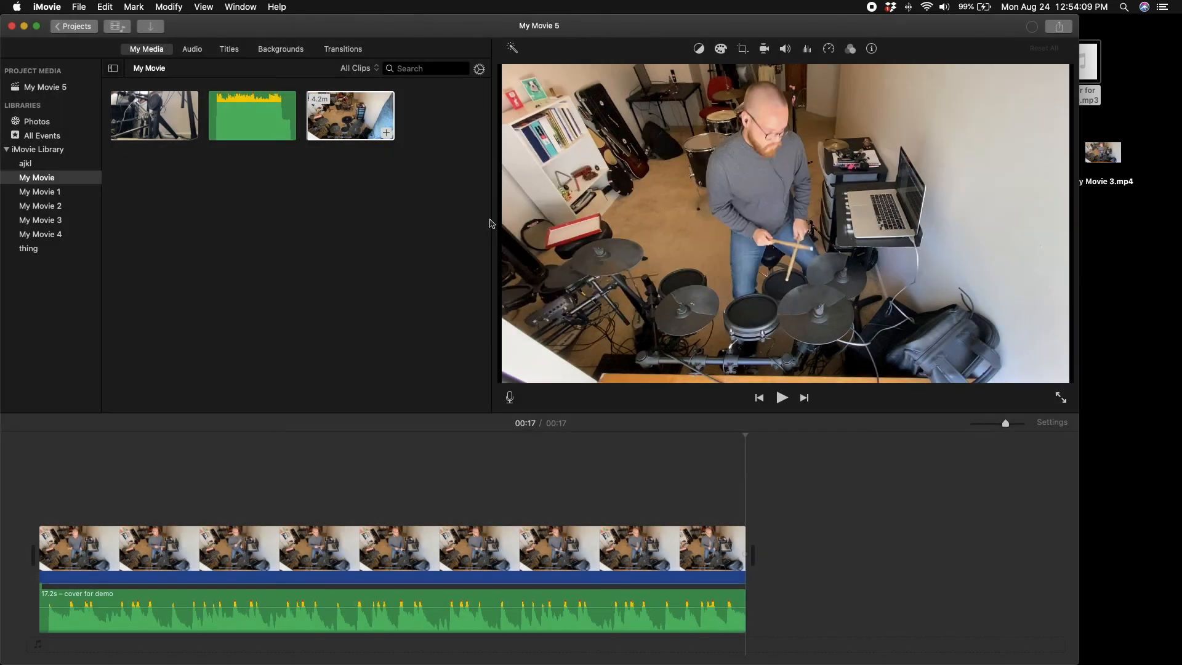
Switch to Finder and open AirDrop to share a movie file from the Desktop
{"action": "mouse_move", "coordinate": [527, 662]}
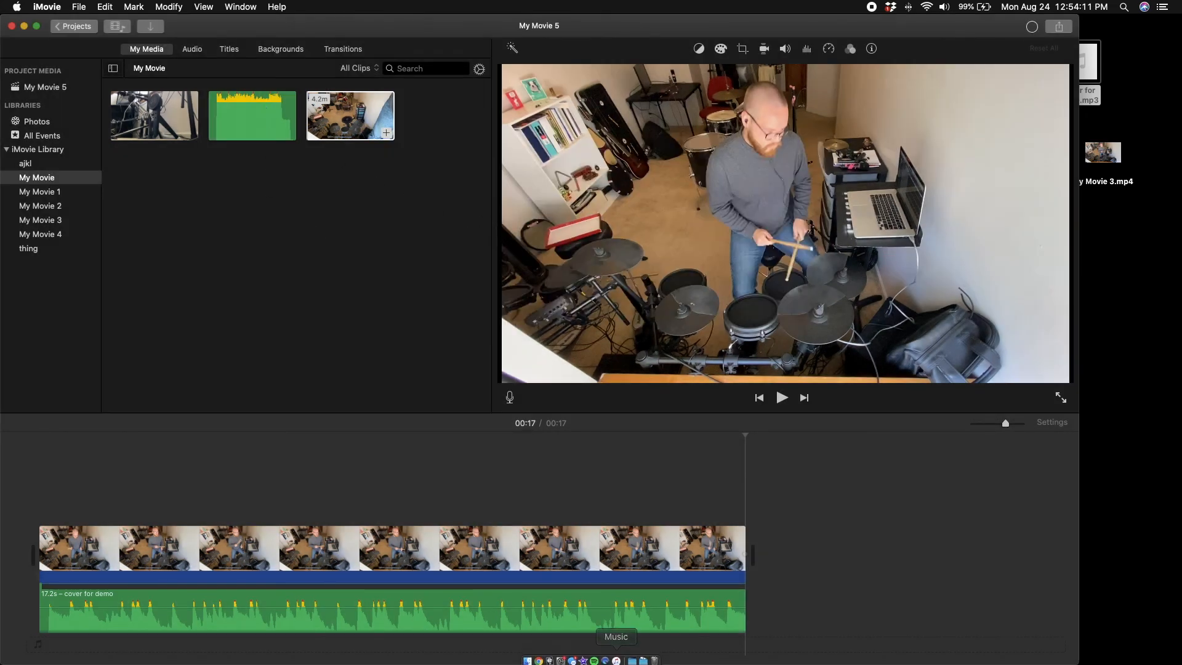
{"action": "left_click", "coordinate": [527, 662]}
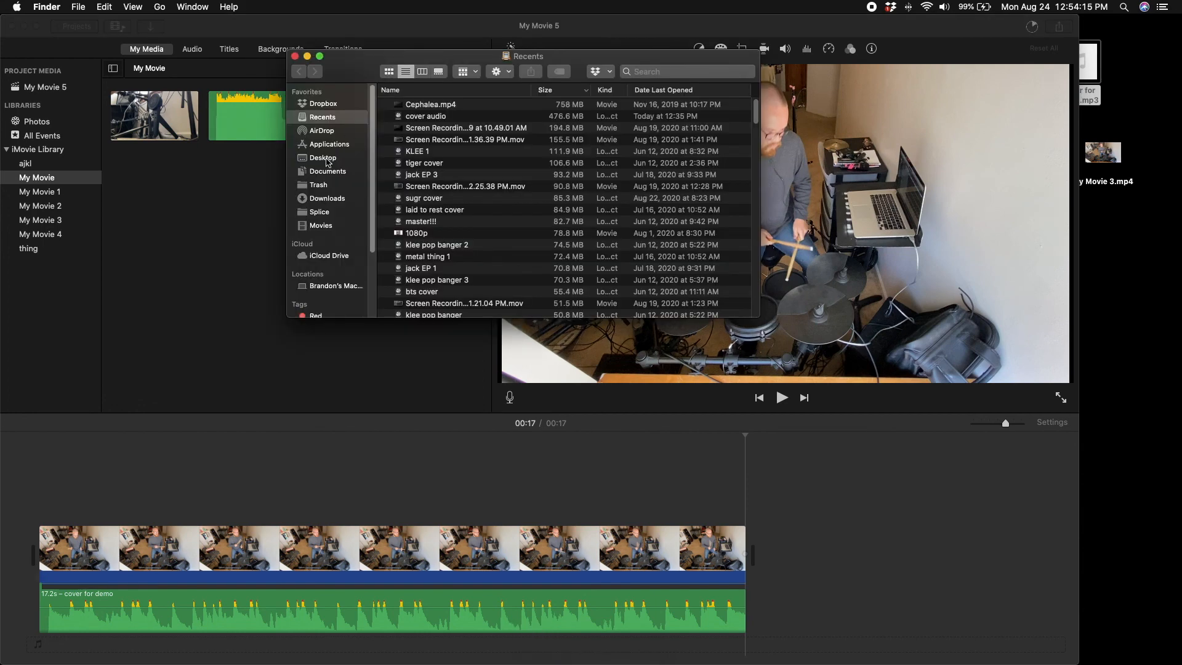
{"action": "left_click", "coordinate": [324, 134]}
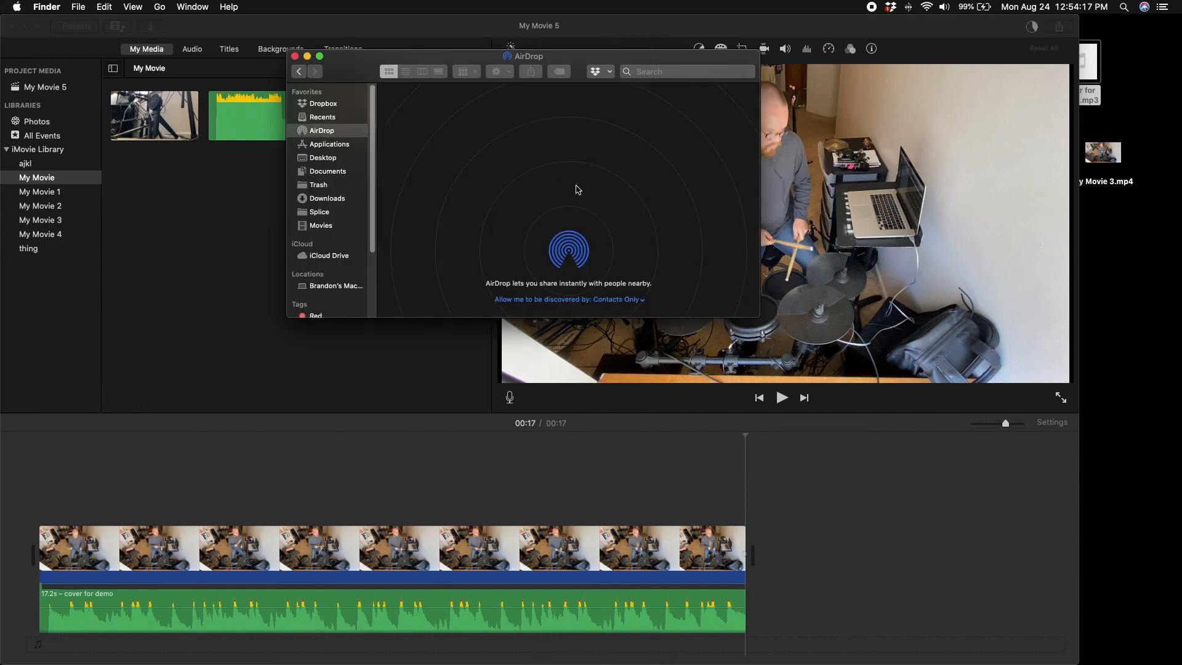
{"action": "mouse_move", "coordinate": [1114, 157]}
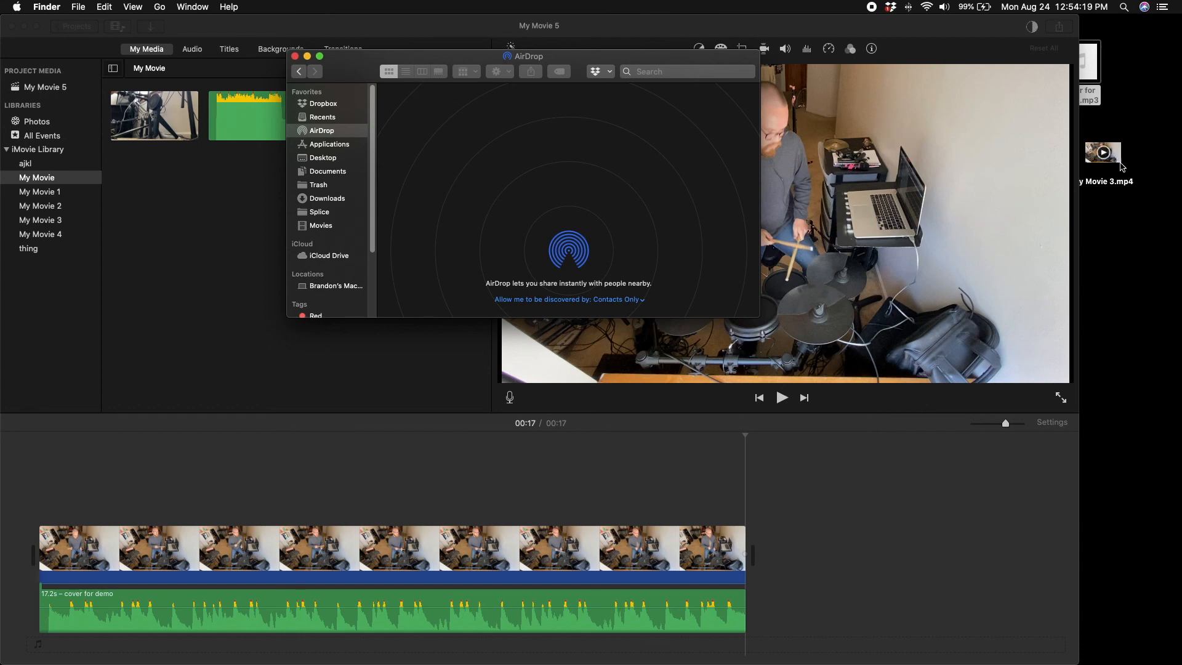